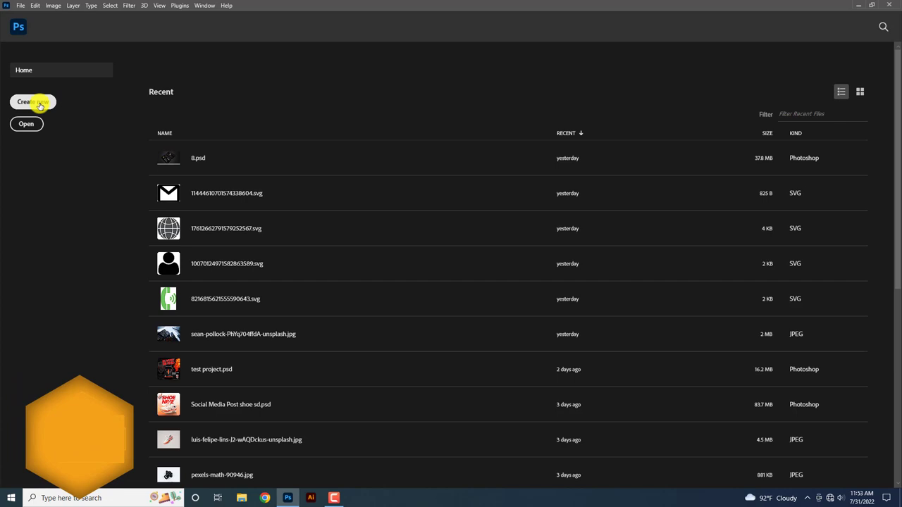
Step: Create a new 1080×1080 px square document
left_click(35, 102)
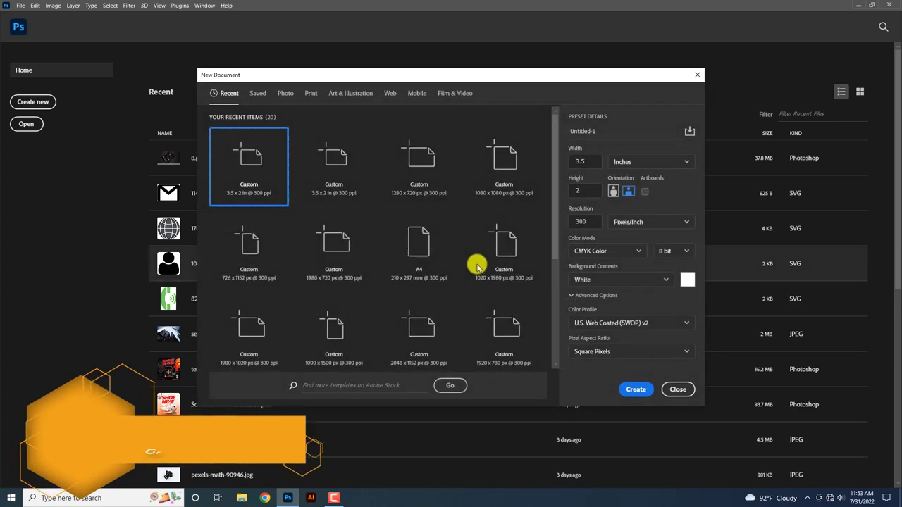
type("08")
key("Return")
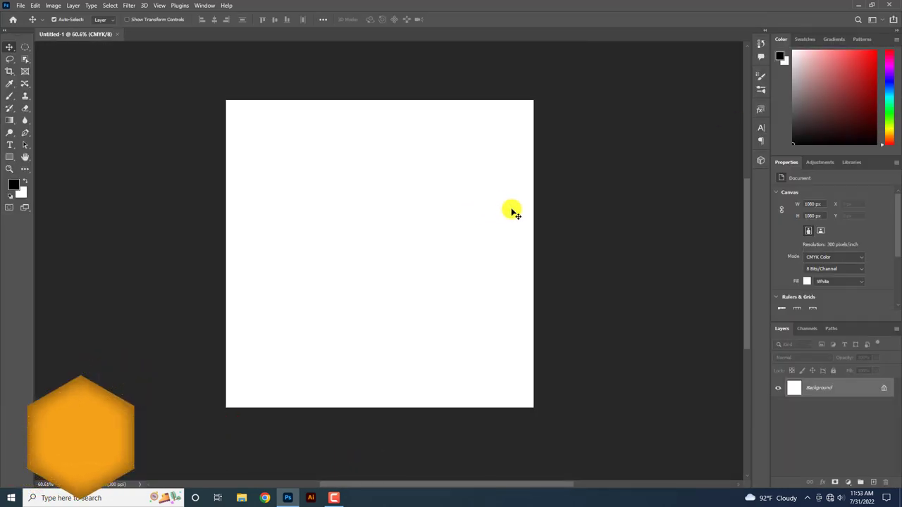
Step: Open model.png, drag it into the square document and convert it to a Smart Object
left_click(21, 5)
left_click(35, 25)
left_click(168, 86)
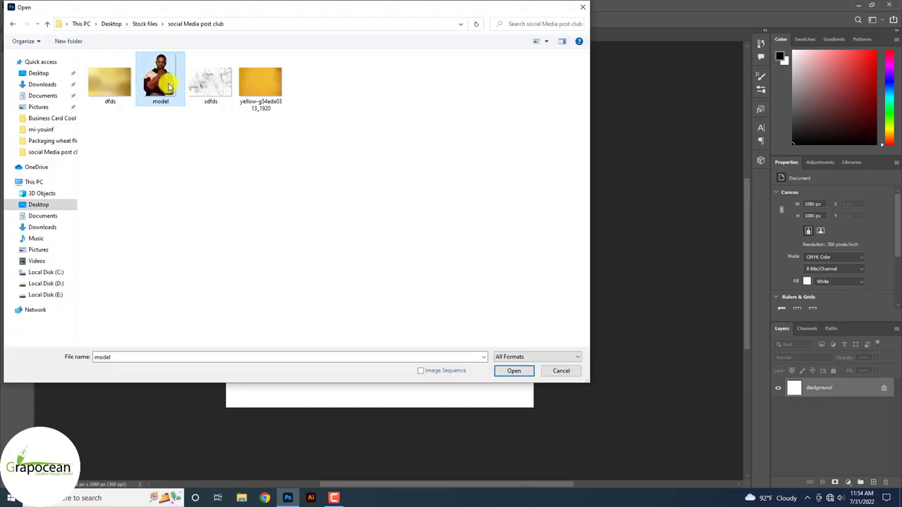
left_click(523, 372)
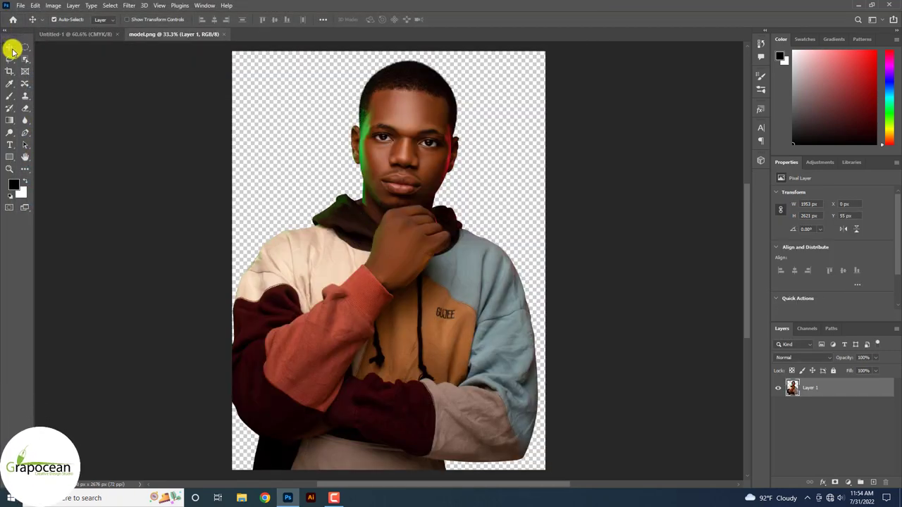
left_click_drag(385, 82, 376, 222)
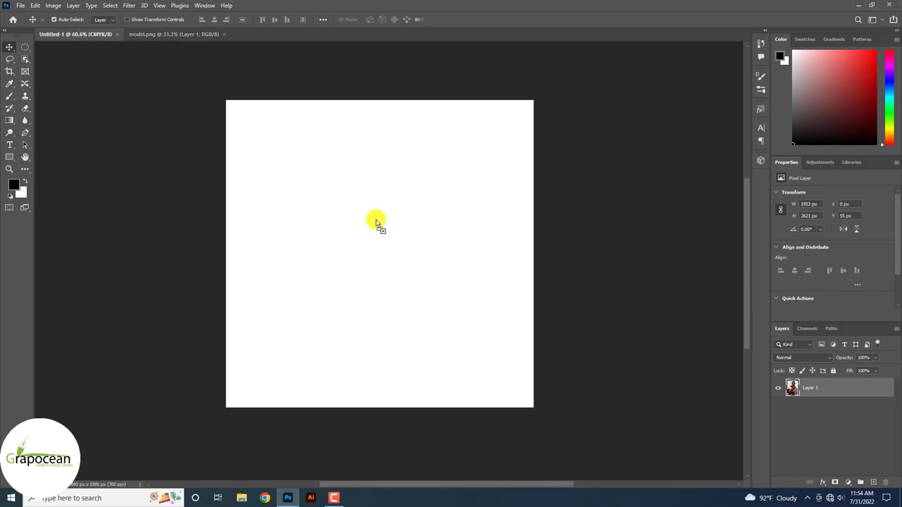
right_click(846, 389)
left_click(775, 222)
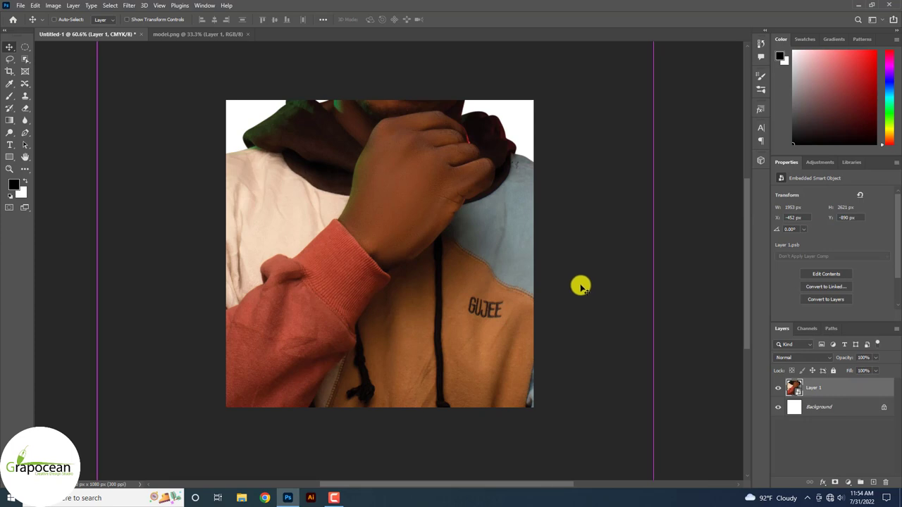
Step: Scale the model down and place it at the bottom centre of the canvas
key("ctrl+t")
key("ctrl+minus")
key("ctrl+minus")
key("ctrl+minus")
key("ctrl+minus")
left_click_drag(462, 146, 409, 219)
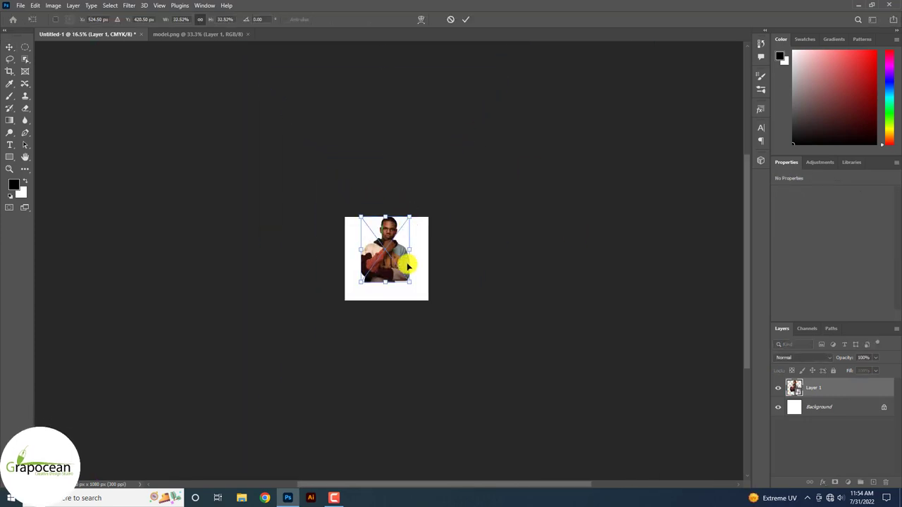
scroll(407, 265, "up", 2)
left_click_drag(407, 266, 374, 282)
mouse_move(410, 328)
left_mouse_down()
mouse_move(423, 343)
mouse_move(392, 315)
mouse_move(388, 289)
left_mouse_up()
scroll(393, 315, "up", 1)
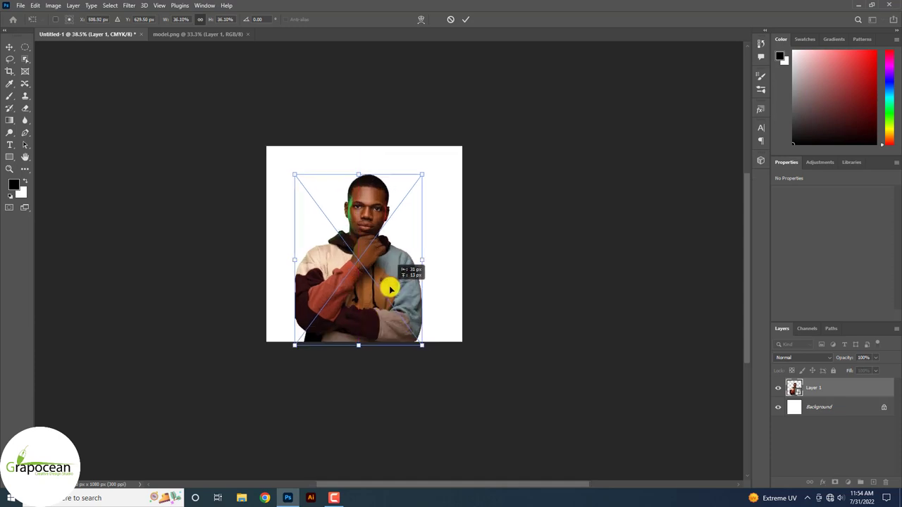
left_click(465, 19)
scroll(417, 278, "up", 1)
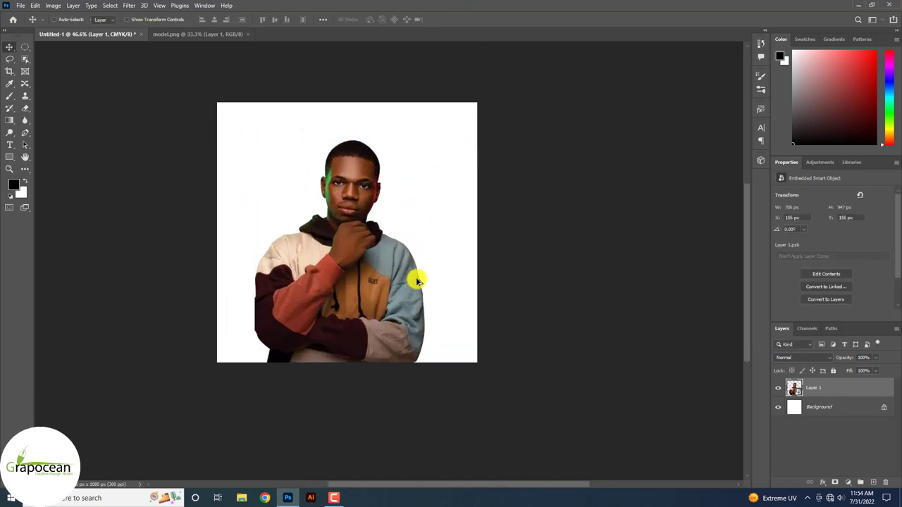
scroll(416, 278, "up", 1)
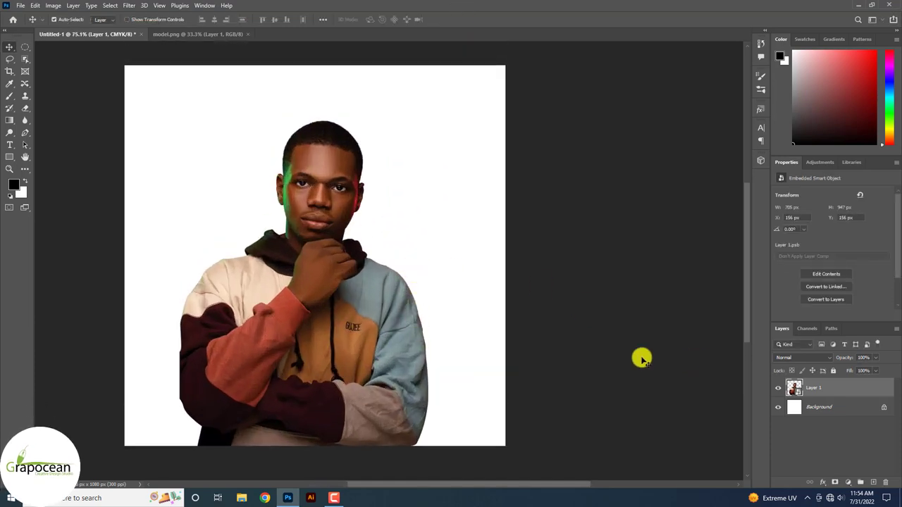
scroll(391, 242, "up", 1)
scroll(390, 242, "down", 2)
Step: Add a black Solid Color fill layer above Background, then zoom in on the model's face
left_click(817, 406)
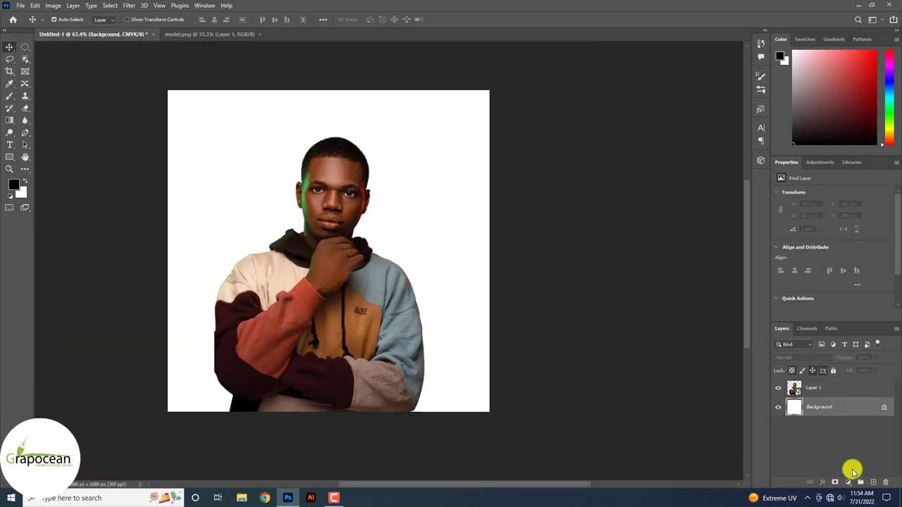
left_click(848, 482)
left_click(847, 316)
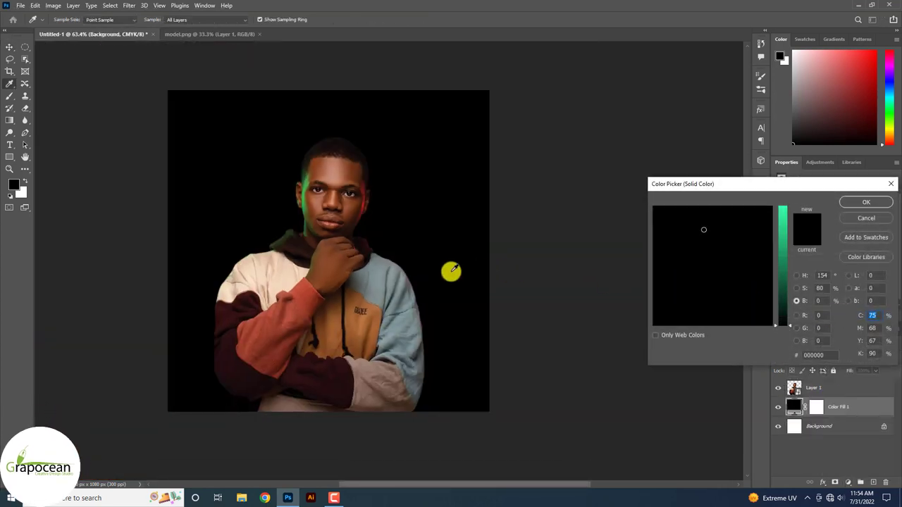
left_click(866, 201)
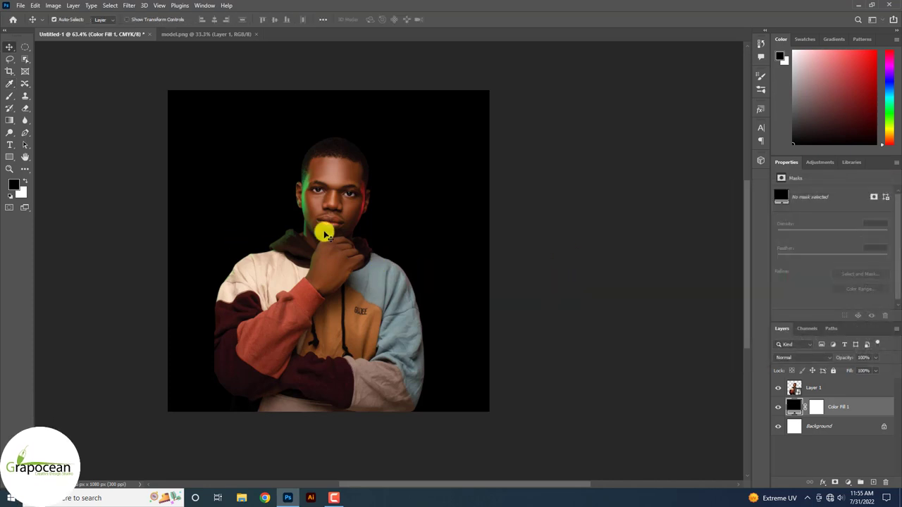
left_click(353, 188)
left_click(338, 189)
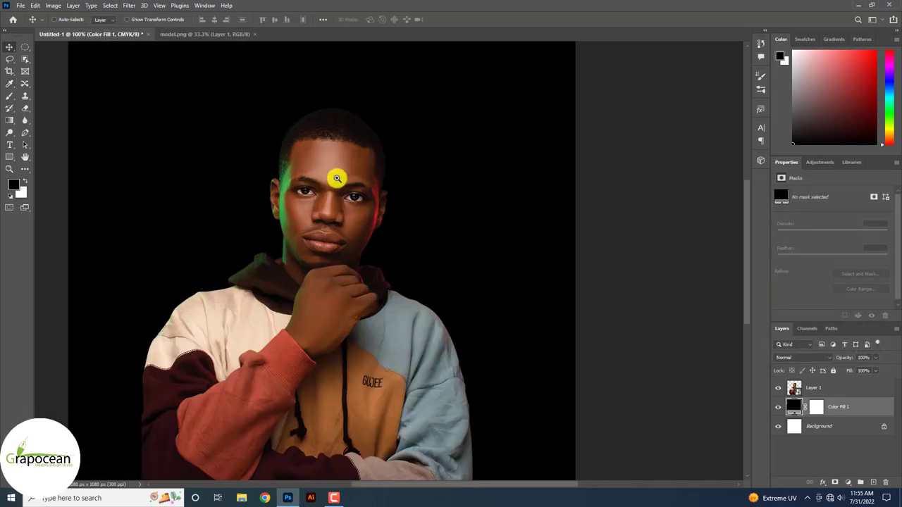
left_click(337, 178)
Step: Add a Curves adjustment clipped to the model and shape it for brighter, contrastier tones
left_click(830, 390)
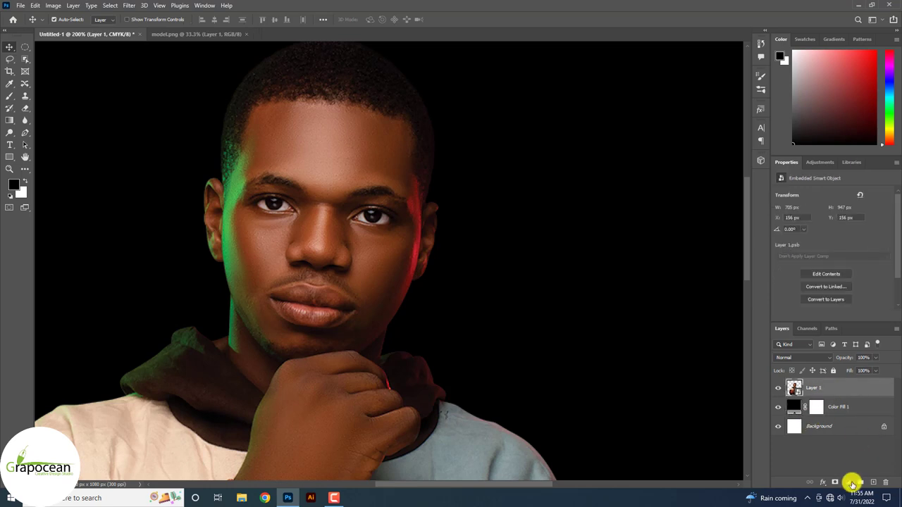
left_click(848, 482)
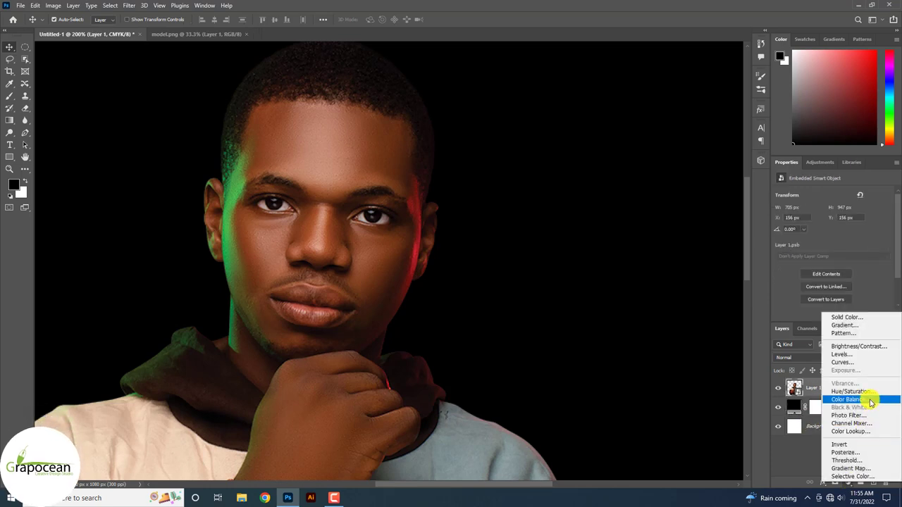
left_click(871, 363)
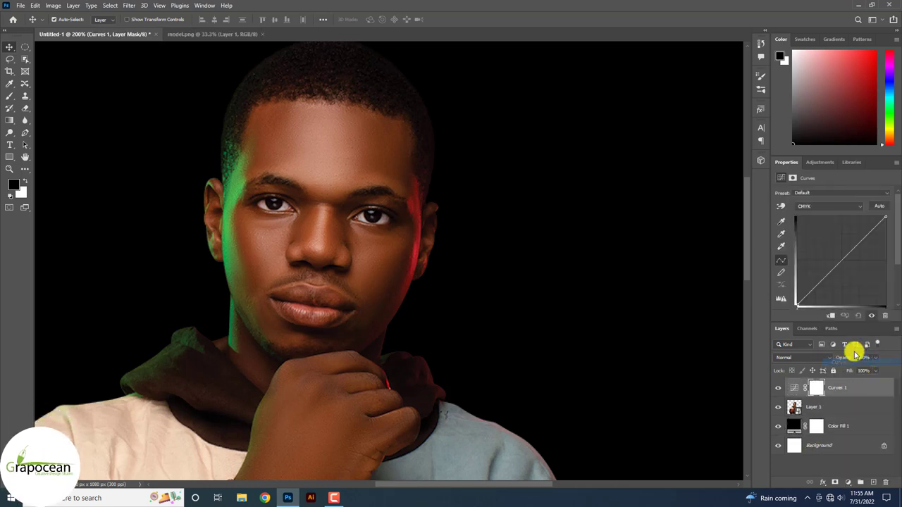
left_click(830, 315)
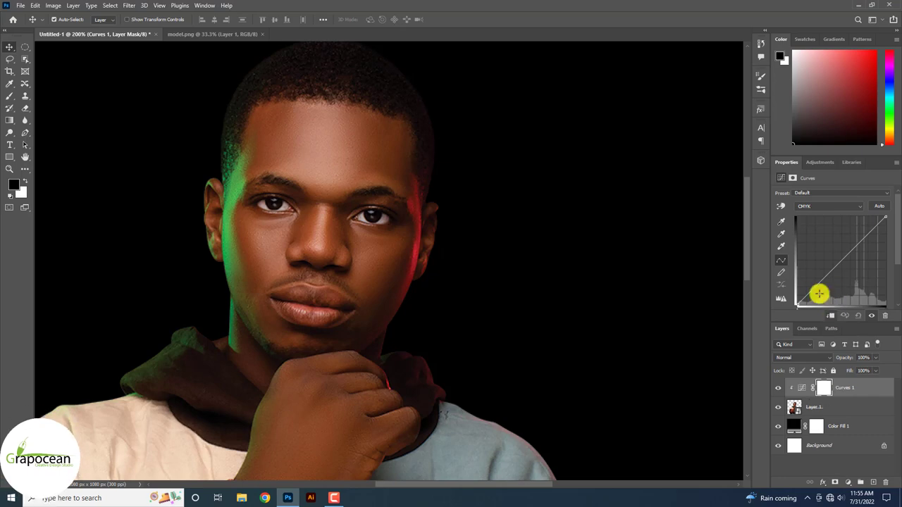
mouse_move(810, 291)
left_mouse_down()
mouse_move(818, 301)
mouse_move(820, 280)
mouse_move(831, 258)
mouse_move(837, 264)
mouse_move(830, 257)
left_mouse_up()
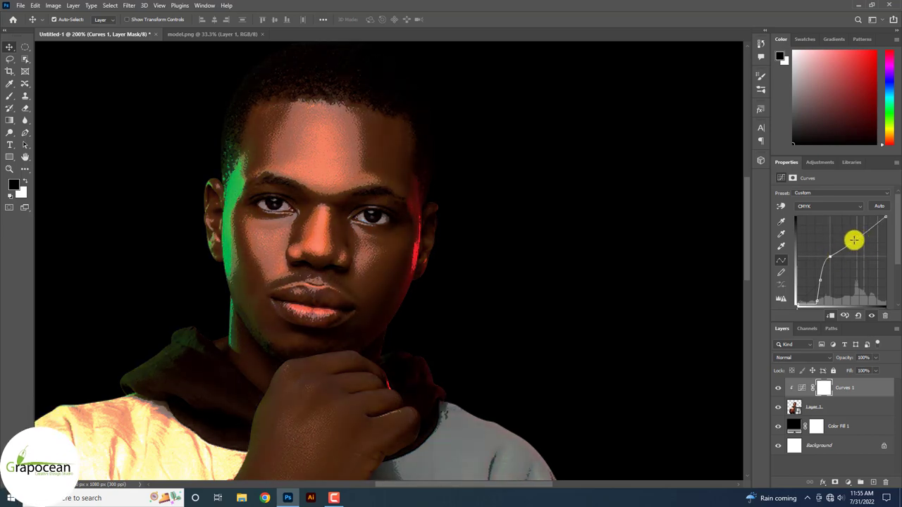
left_click_drag(853, 241, 854, 245)
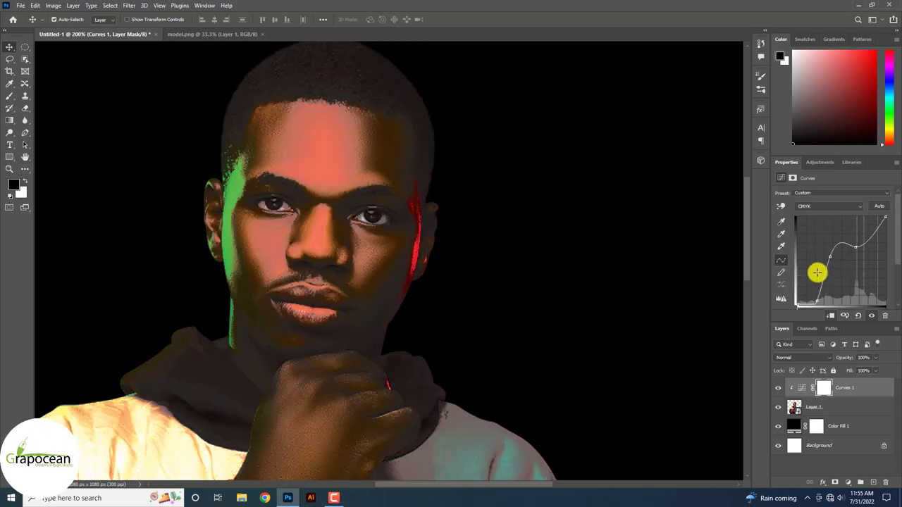
mouse_move(828, 288)
left_mouse_down()
mouse_move(819, 267)
mouse_move(821, 284)
mouse_move(821, 276)
left_mouse_up()
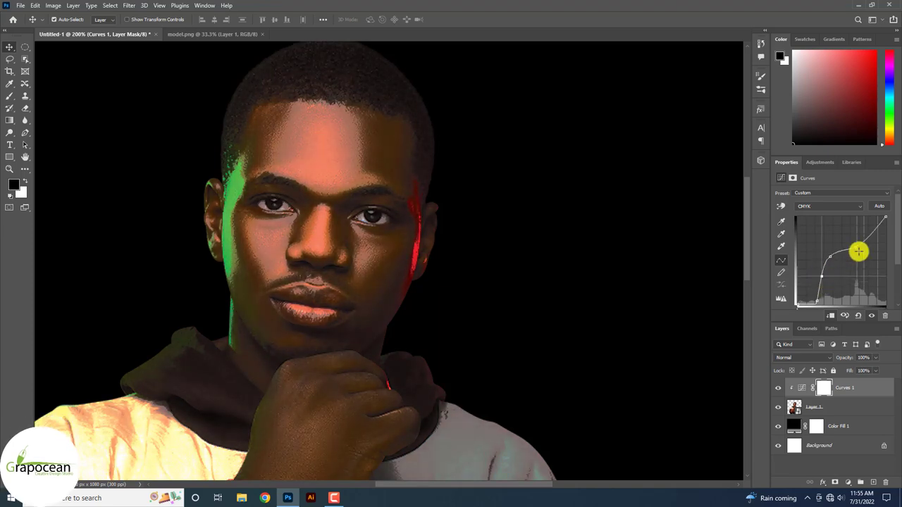
mouse_move(856, 251)
left_mouse_down()
mouse_move(879, 237)
mouse_move(868, 226)
left_mouse_up()
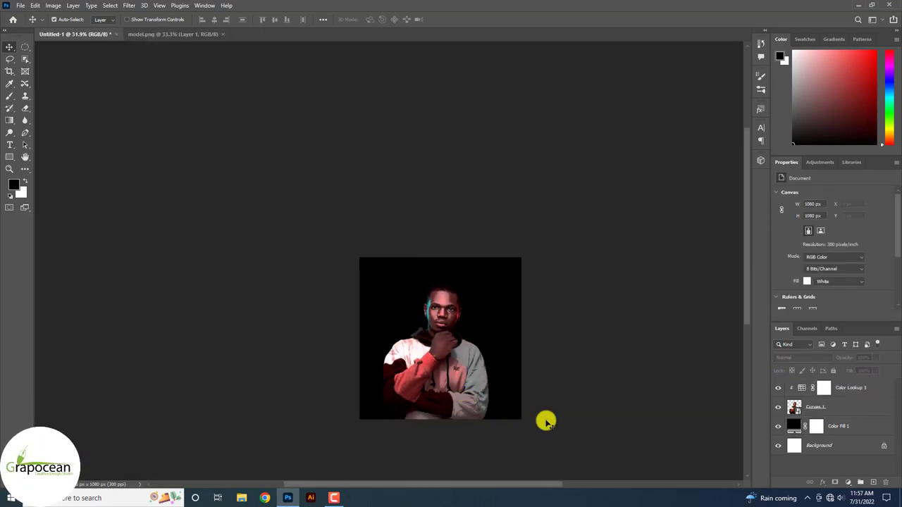
scroll(536, 417, "up", 3)
scroll(447, 338, "up", 3)
scroll(445, 336, "up", 3)
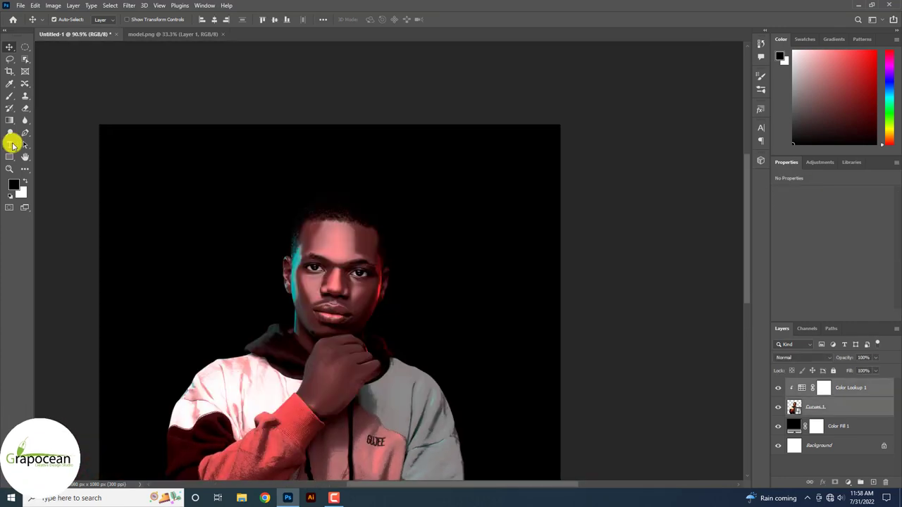
Step: Start a text layer above the head in white Anton at 52 pt
left_click(11, 145)
left_click(850, 391)
left_click(344, 227)
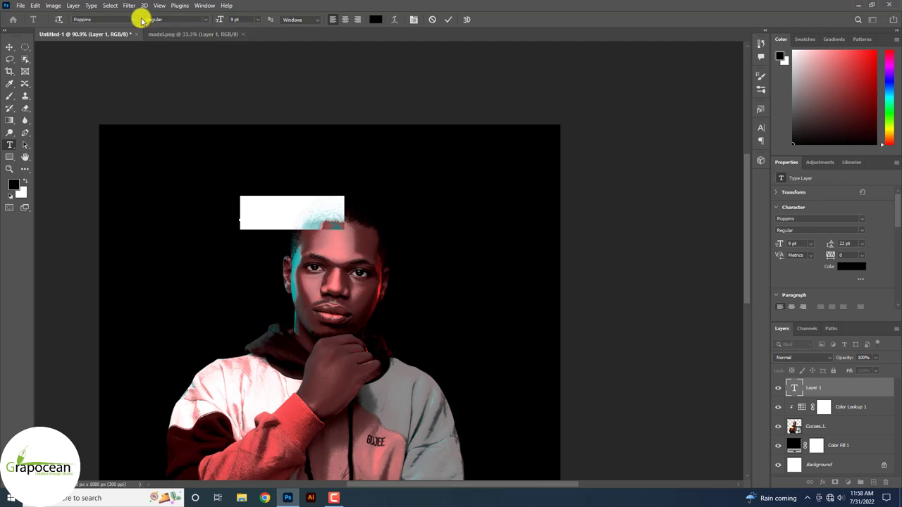
left_click(138, 20)
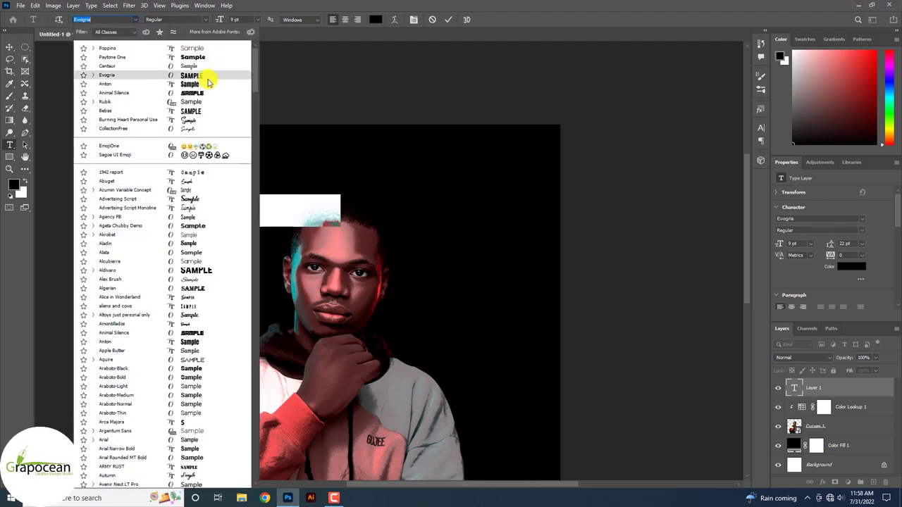
left_click(208, 83)
left_click(375, 19)
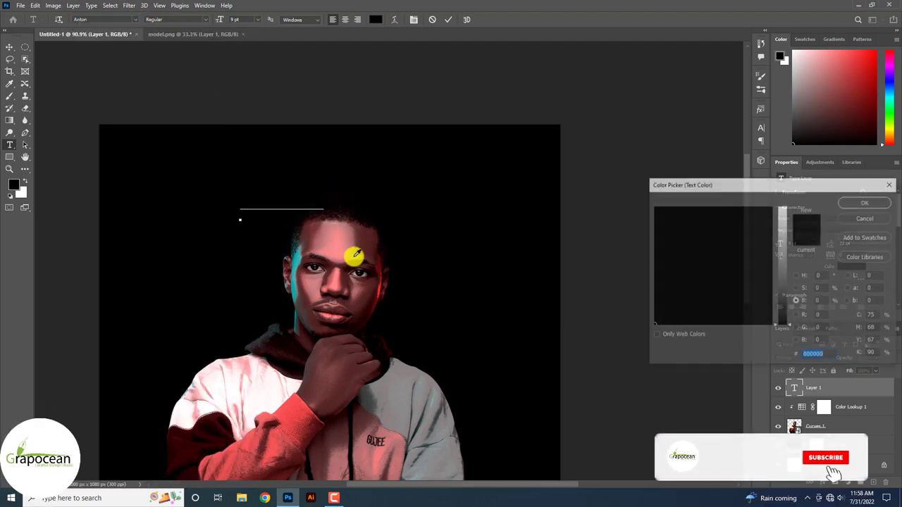
left_click(653, 322)
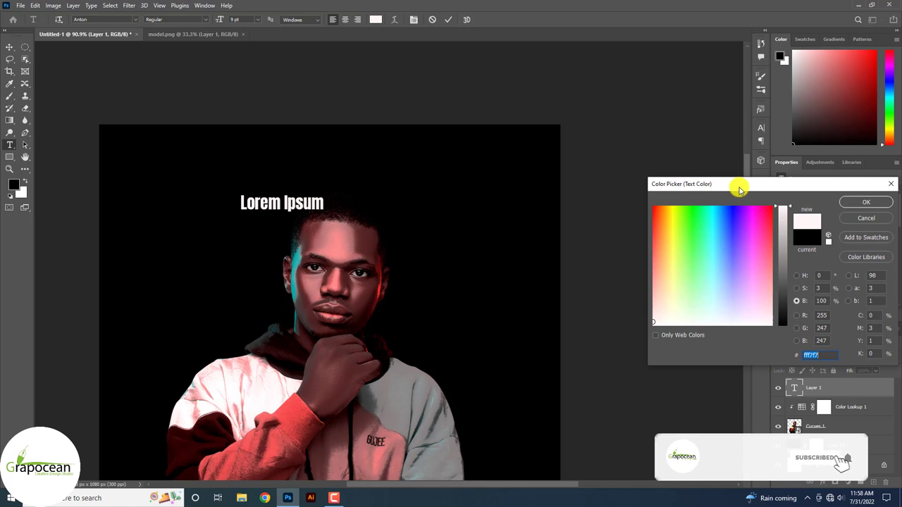
left_click(865, 201)
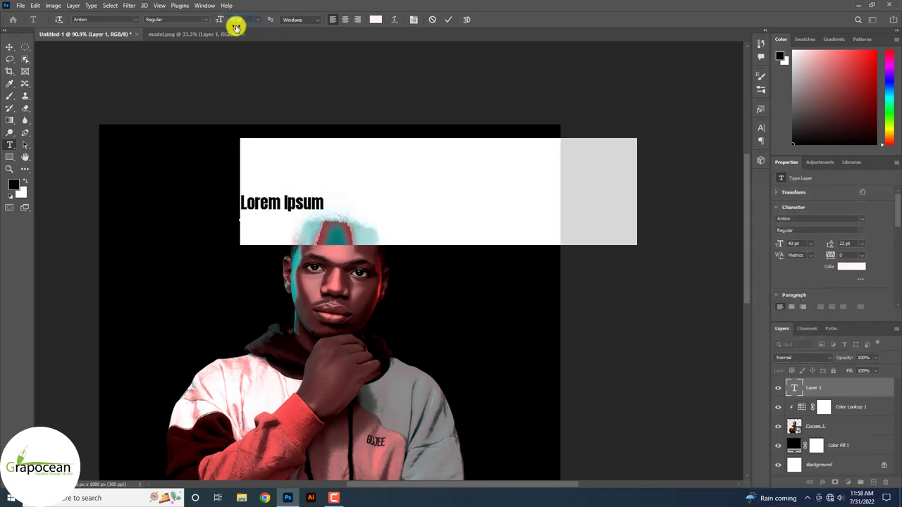
left_click_drag(237, 27, 240, 27)
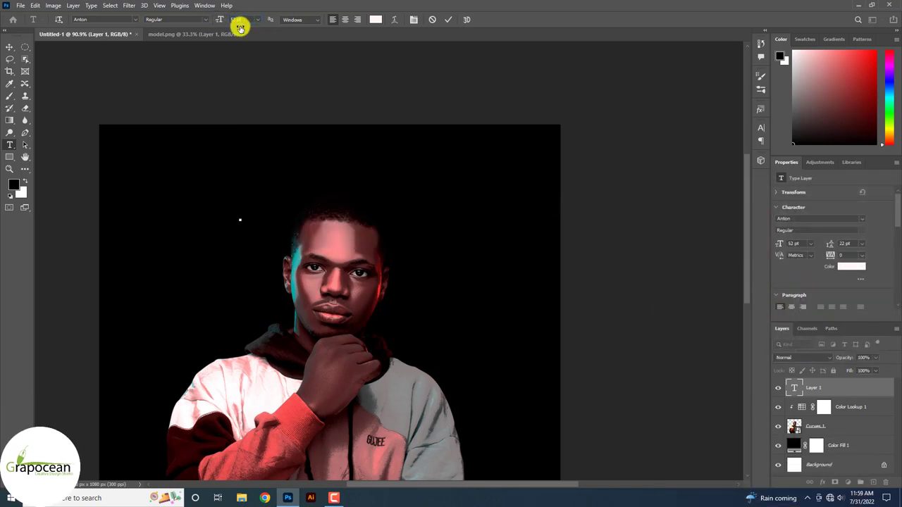
Step: Type 'Party Night' in All Caps on two lines with 48 pt leading
type("Pa")
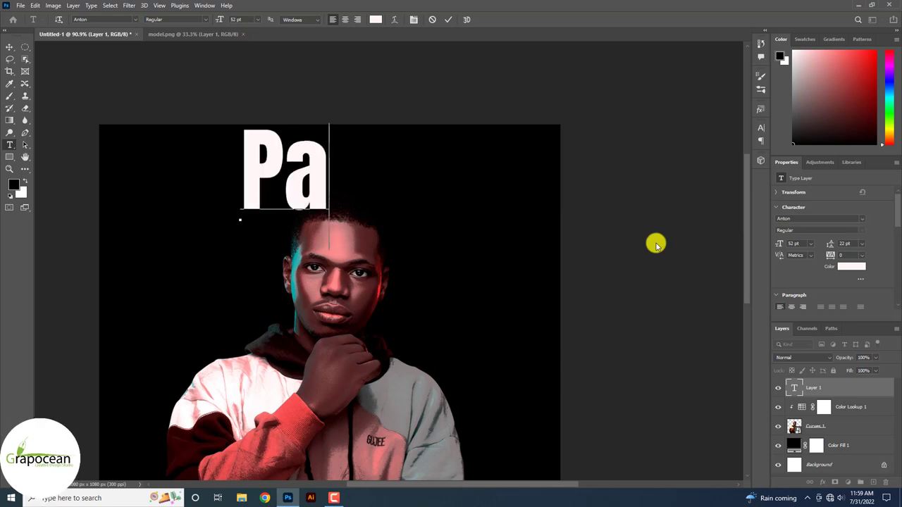
type("rty ")
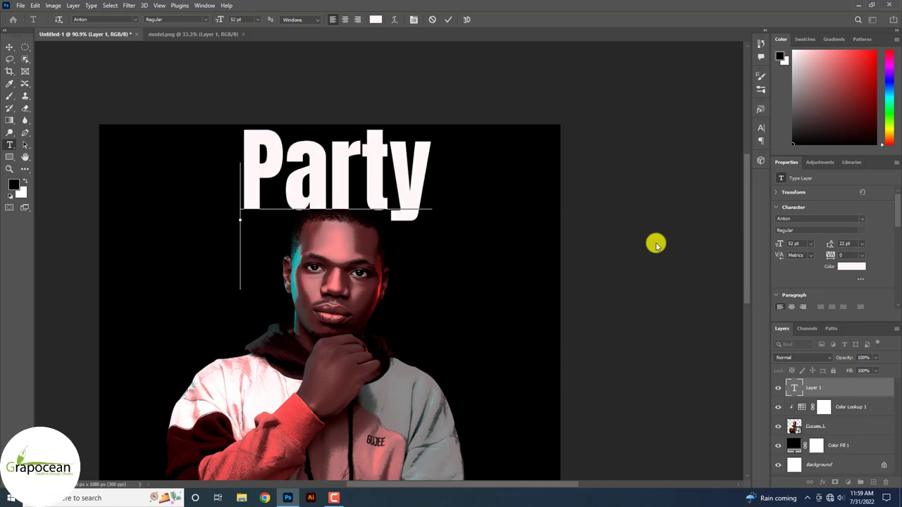
type("Night")
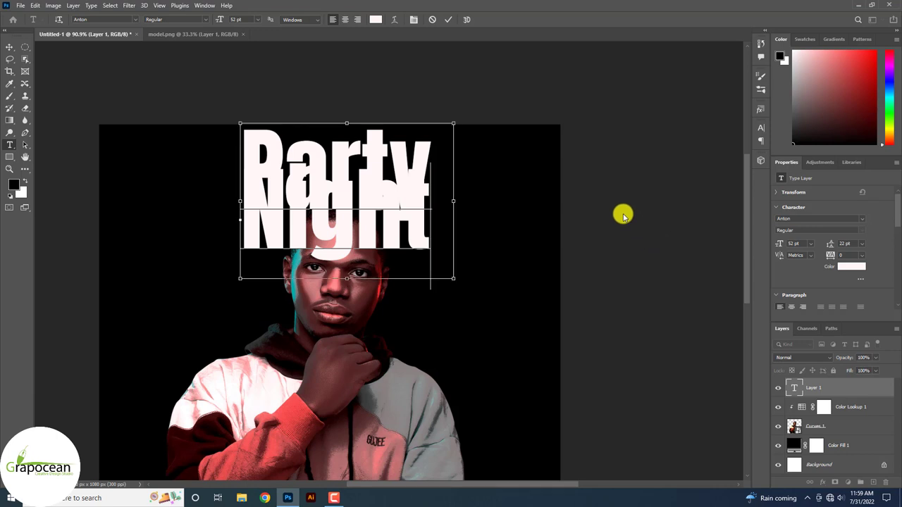
key("ctrl+a")
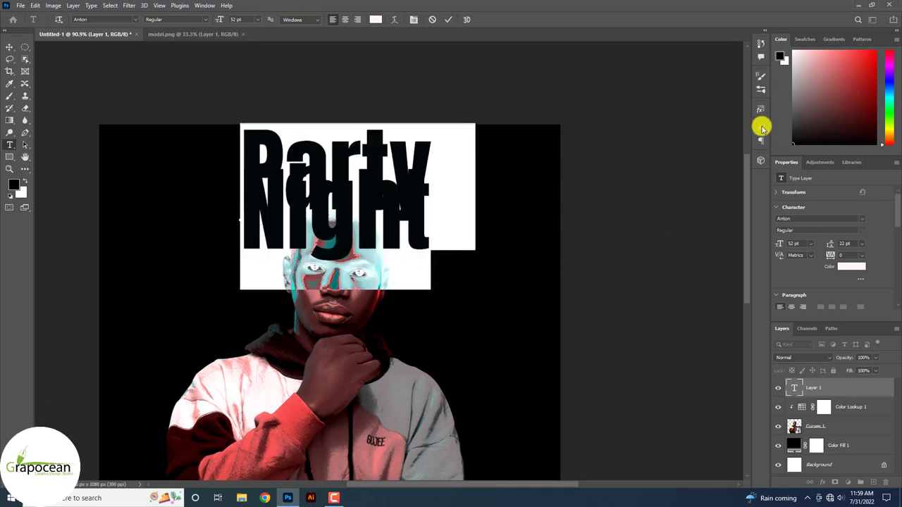
left_click(761, 128)
left_click(742, 150)
left_click(738, 157)
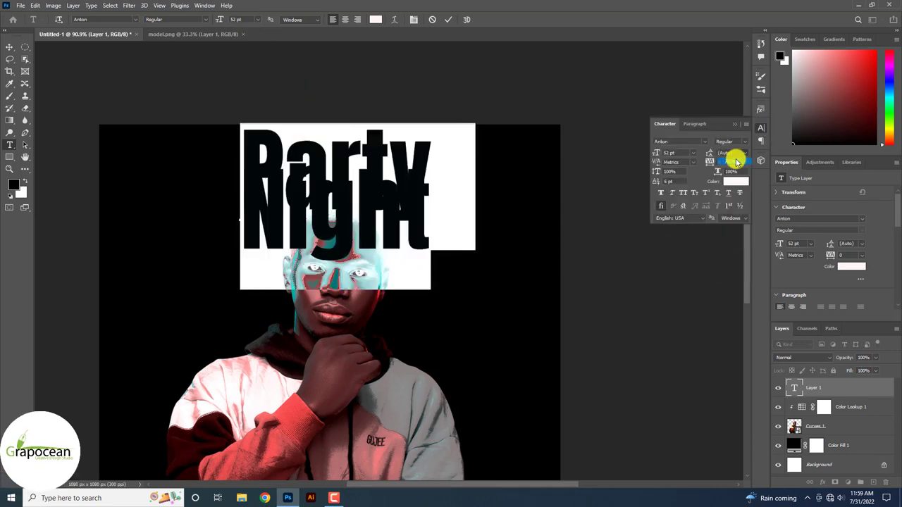
left_click(683, 193)
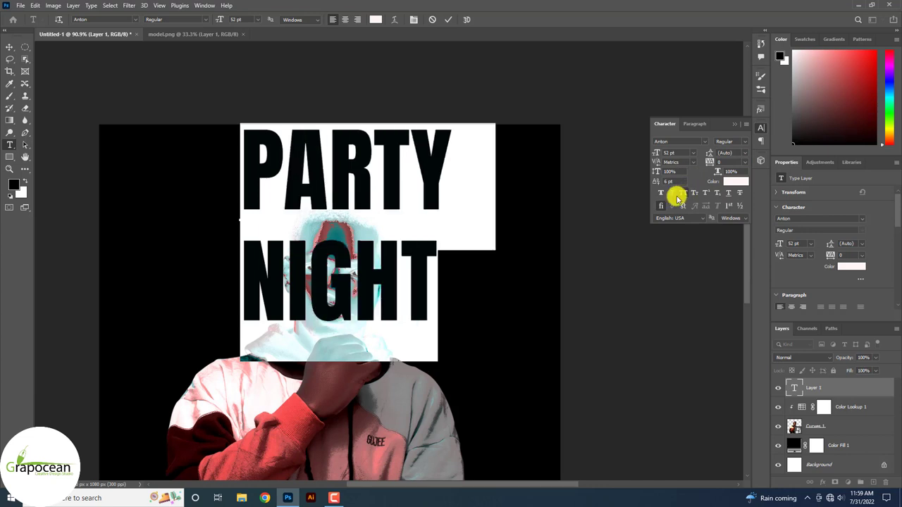
left_click(435, 264)
left_click_drag(435, 264, 221, 302)
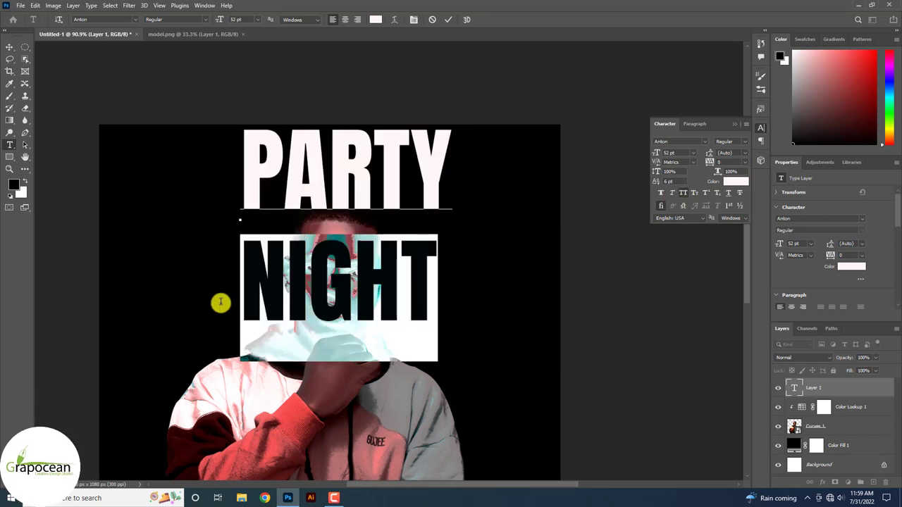
key("alt+Up")
key("alt+Up")
key("alt+Up")
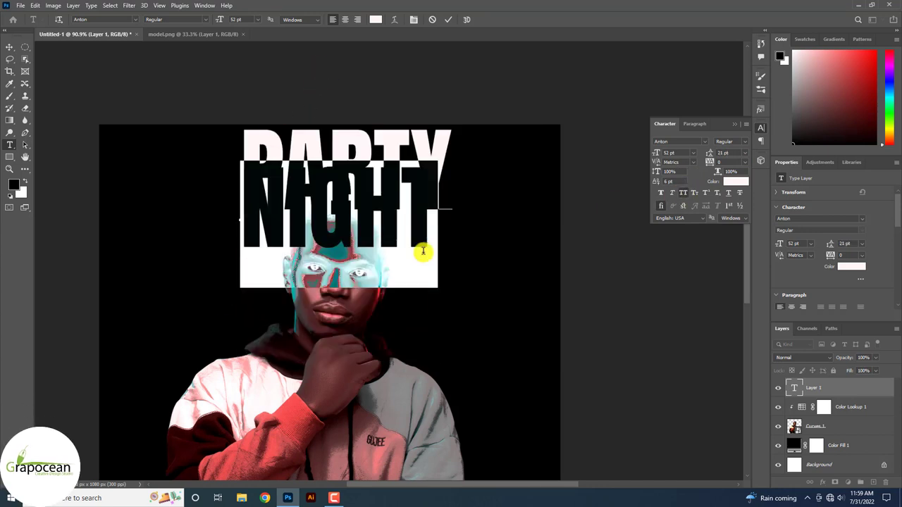
key("alt+Down")
key("alt+Down")
key("alt+Down")
key("alt+Down")
key("alt+Down")
key("alt+Down")
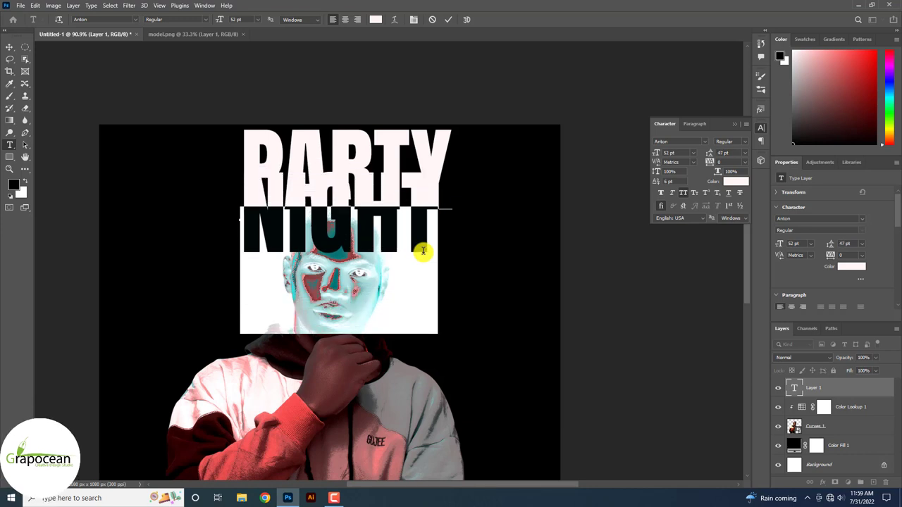
key("alt+Down")
left_click(14, 50)
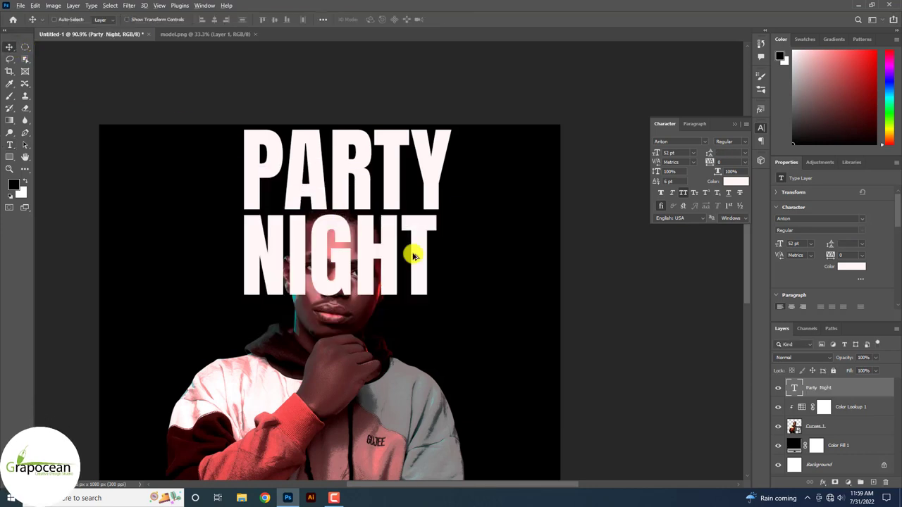
Step: Enlarge PARTY NIGHT to about 135%, move it lower, and put it behind the model
scroll(418, 275, "down", 3)
mouse_move(423, 282)
left_mouse_down()
mouse_move(411, 326)
mouse_move(459, 373)
left_mouse_up()
key("ctrl+t")
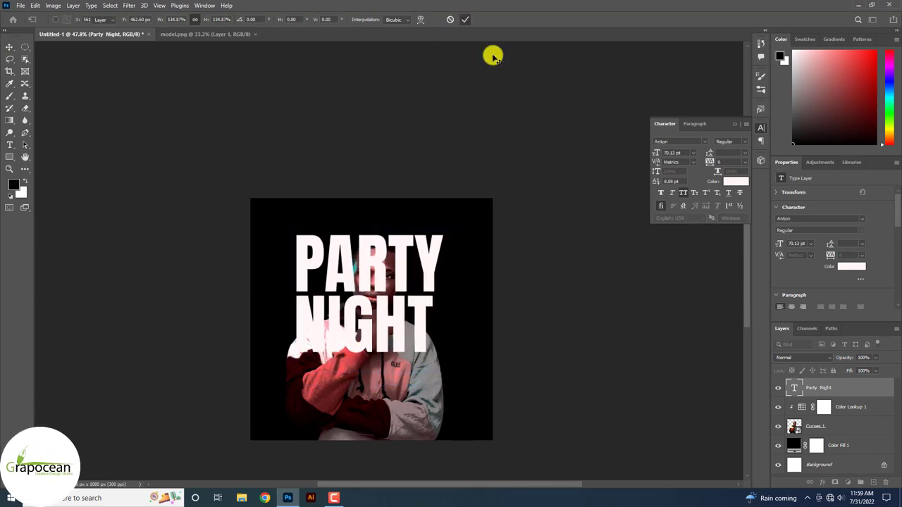
key("Return")
left_click_drag(847, 387, 842, 429)
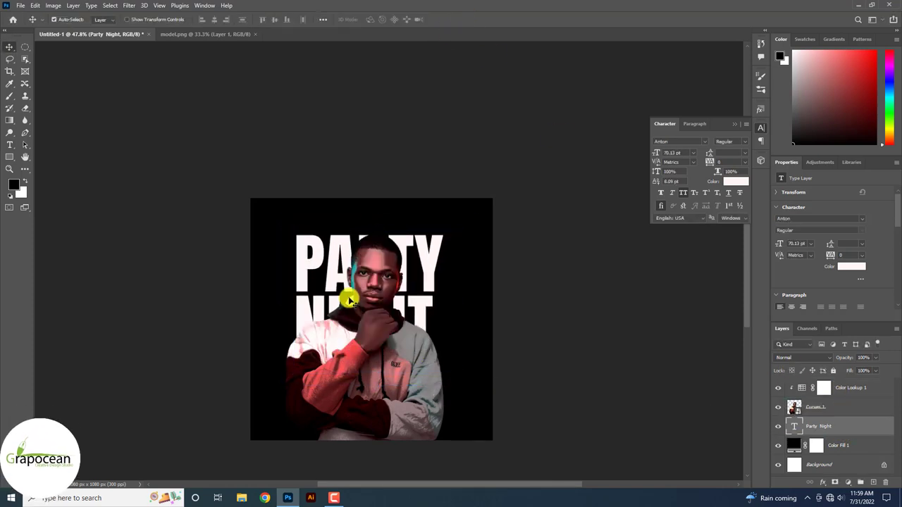
scroll(349, 300, "up", 3)
left_click(540, 322)
Step: Open the yellow texture image and drag it into the flyer
left_click(25, 8)
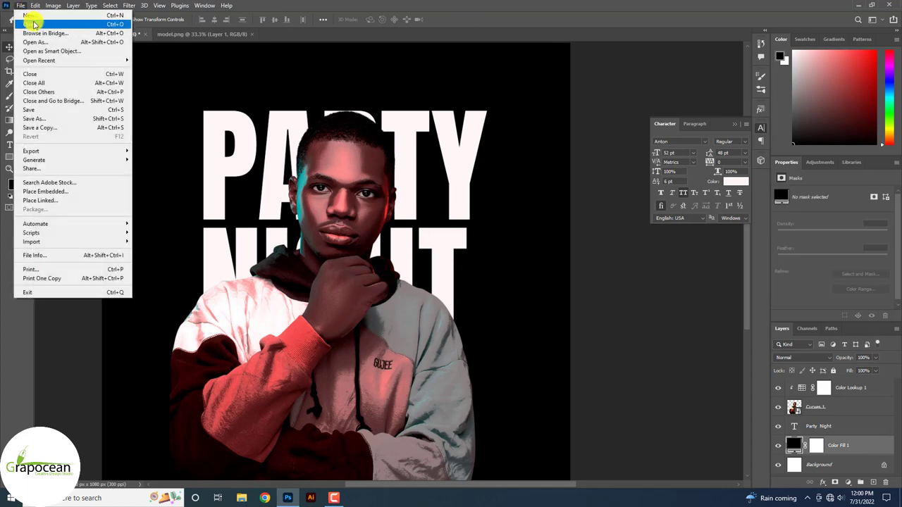
left_click(35, 28)
left_click(257, 89)
left_click(523, 375)
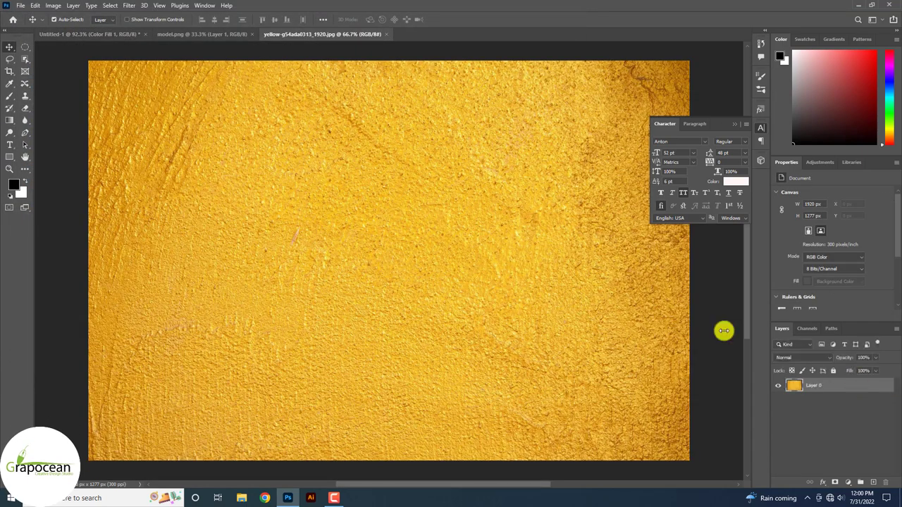
left_click_drag(268, 85, 488, 272)
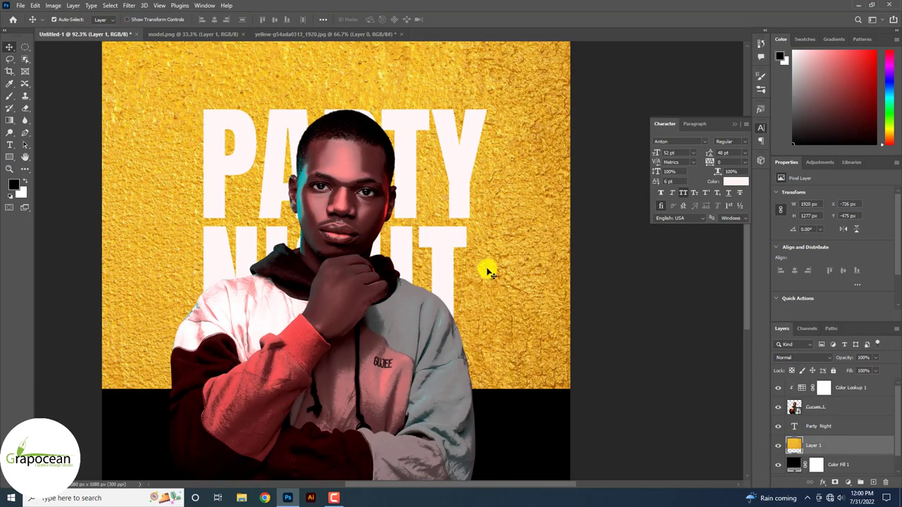
Step: Set the texture layer to Luminosity and adjust its Blend If sliders to blend out tones
left_click(807, 358)
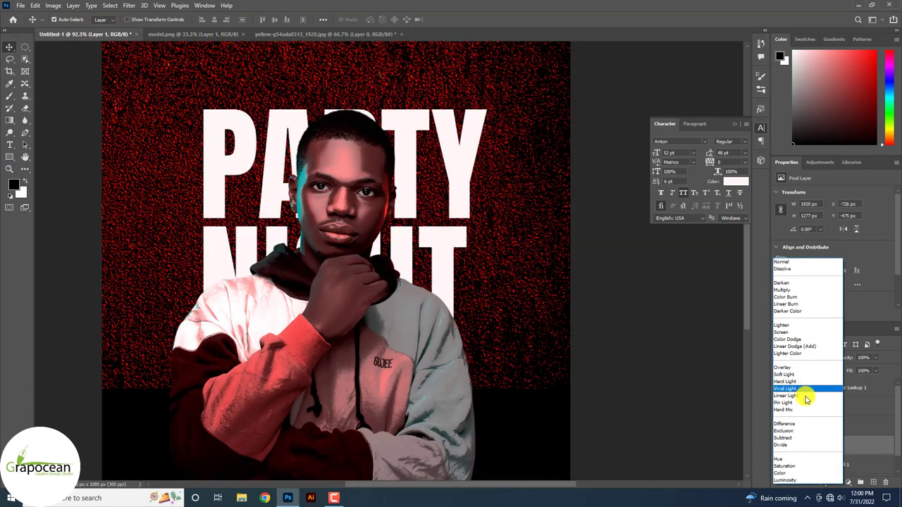
left_click(814, 480)
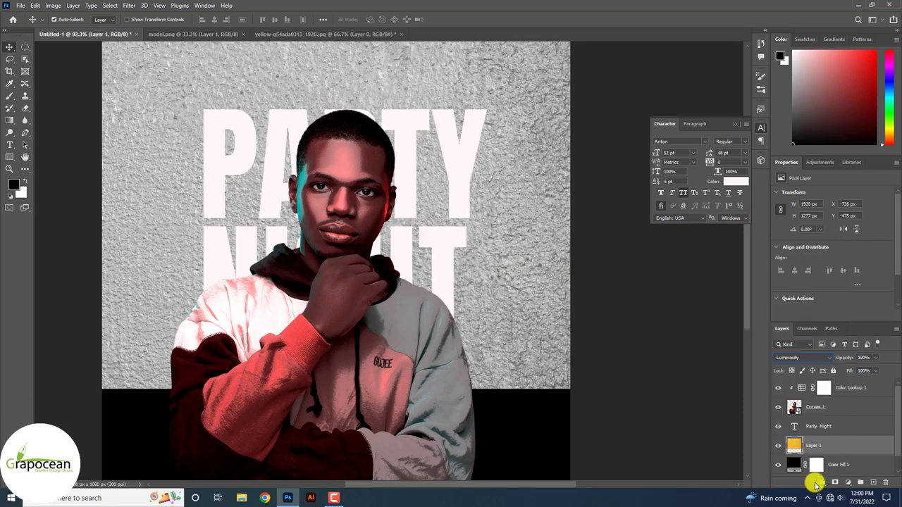
right_click(848, 446)
left_click(820, 51)
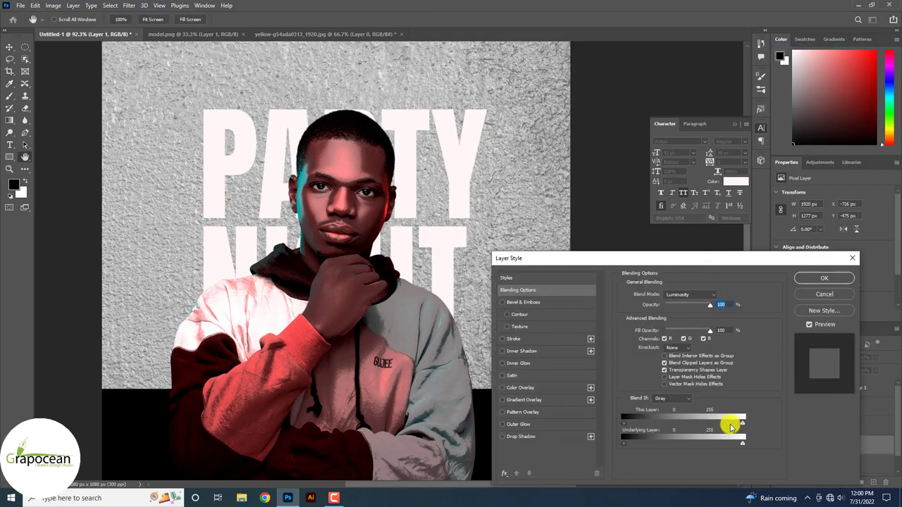
left_click_drag(727, 425, 615, 408)
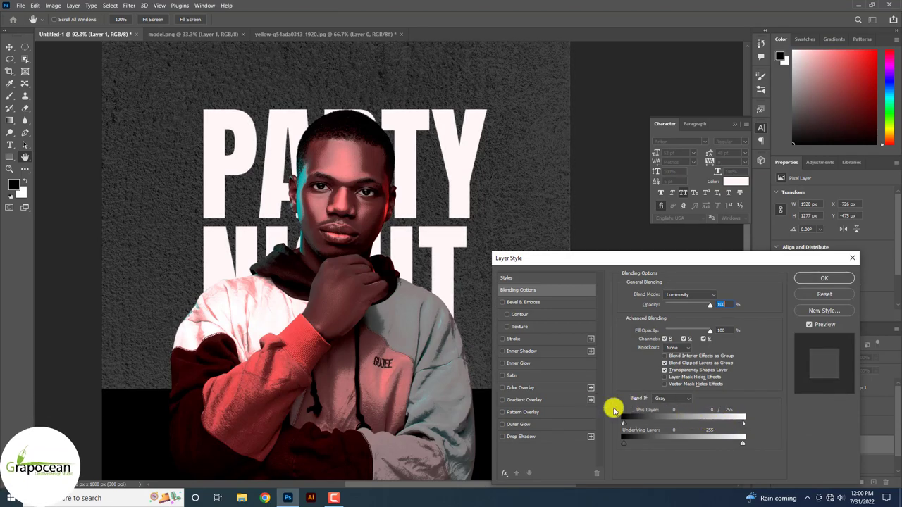
left_click_drag(623, 443, 717, 430)
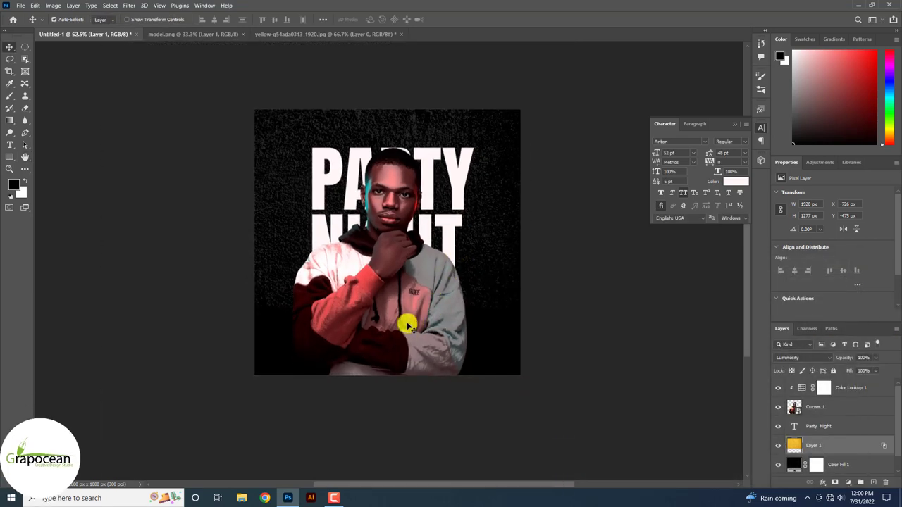
Step: Bring the gold foil texture into the flyer and clip it to the PARTY NIGHT text
left_click(451, 35)
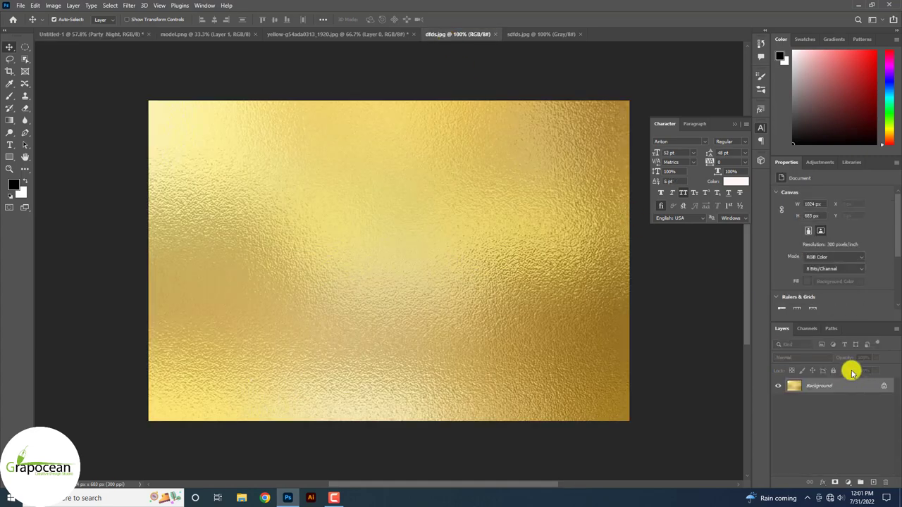
left_click(554, 34)
left_click(456, 34)
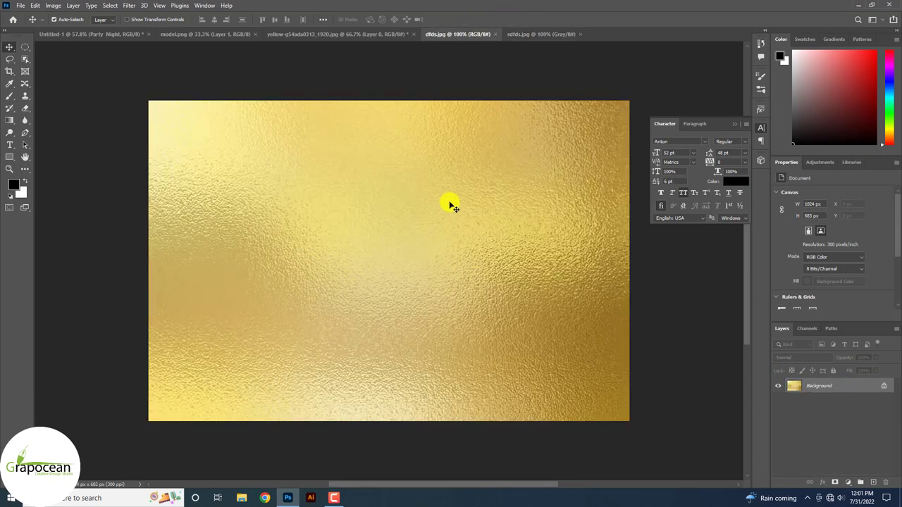
left_click_drag(445, 178, 416, 167)
left_click(520, 204)
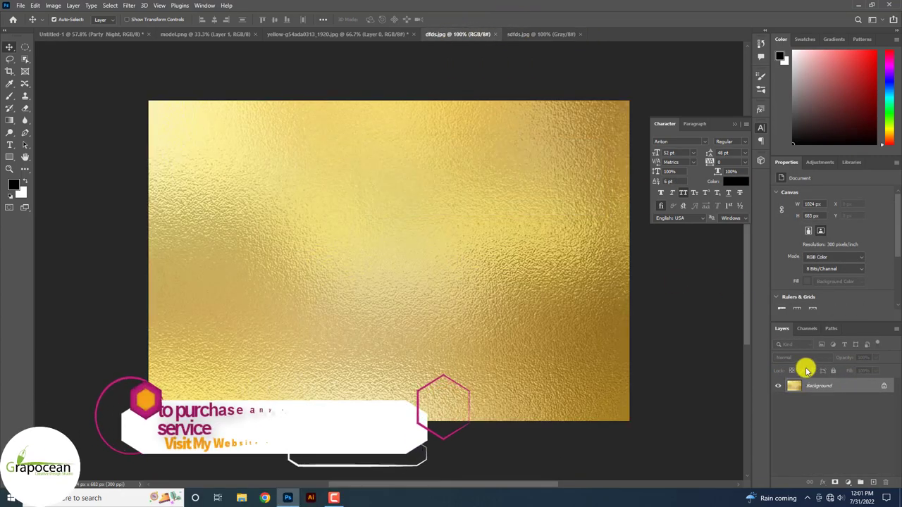
left_click_drag(331, 137, 382, 241)
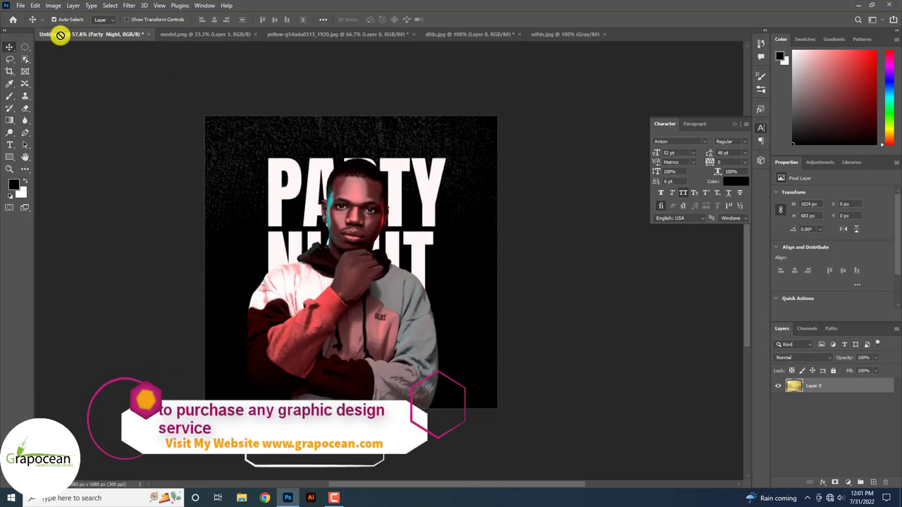
right_click(838, 425)
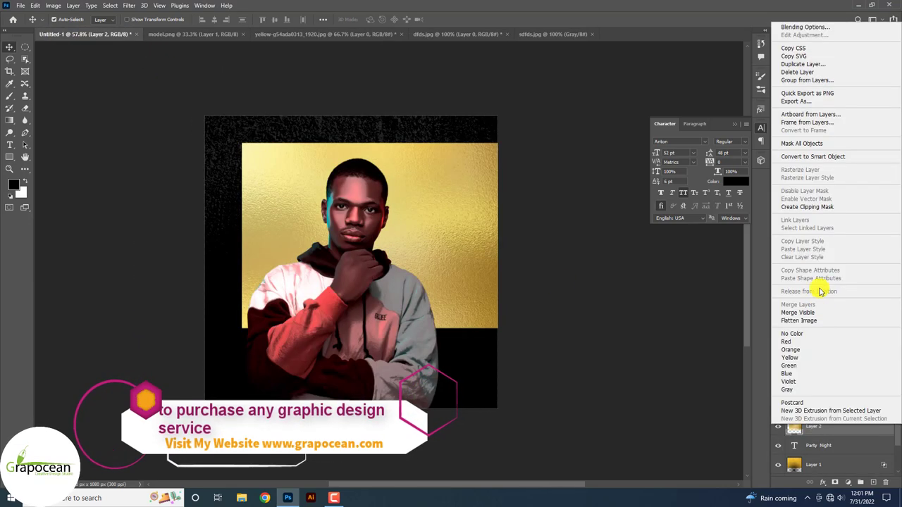
left_click(817, 206)
key("ctrl+1")
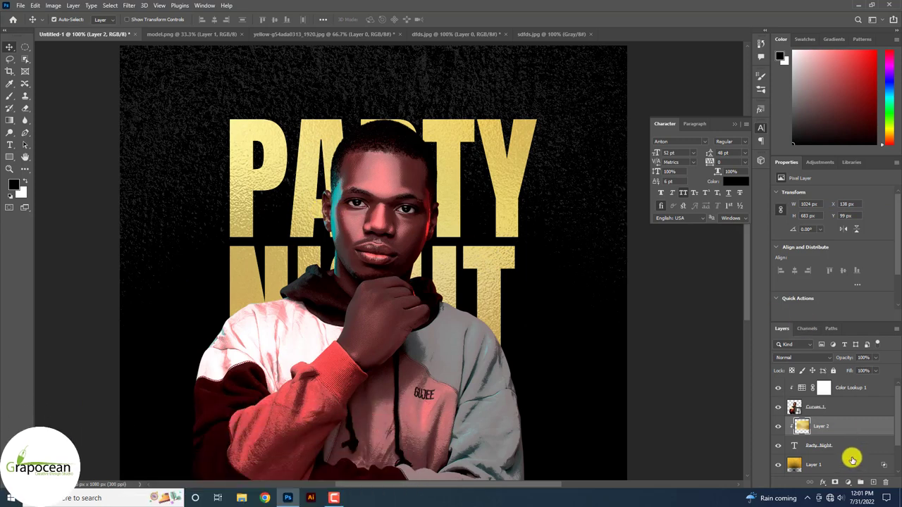
Step: Add a Hue/Saturation adjustment tinting the gold lettering a saturated pinkish red
left_click(849, 484)
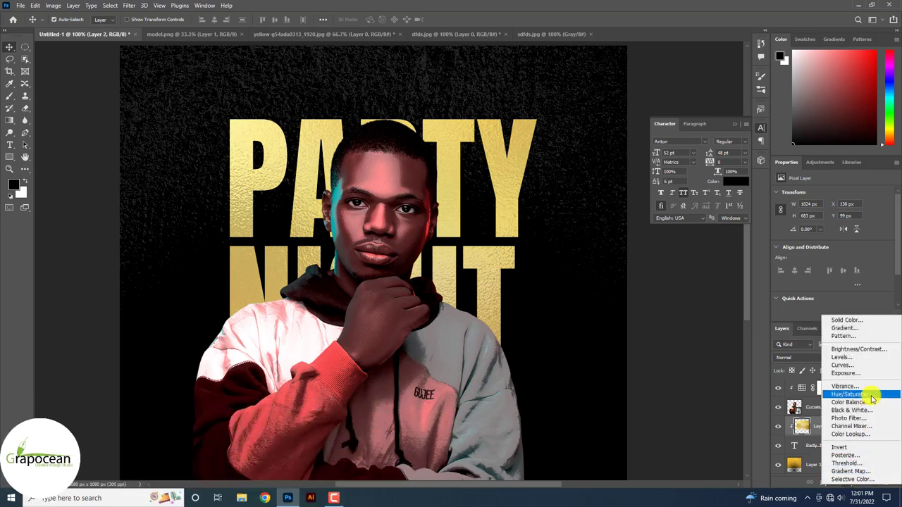
left_click(828, 400)
mouse_move(844, 250)
left_mouse_down()
mouse_move(810, 248)
mouse_move(874, 231)
mouse_move(771, 227)
mouse_move(844, 234)
mouse_move(807, 235)
left_mouse_up()
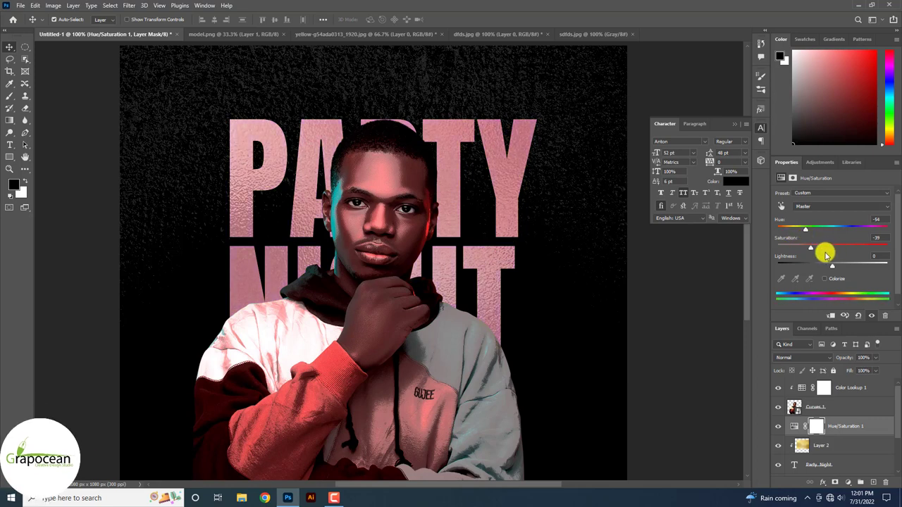
mouse_move(832, 248)
left_mouse_down()
mouse_move(871, 250)
mouse_move(816, 261)
mouse_move(834, 265)
left_mouse_up()
Step: Clip Hue/Saturation 1 to the texture and reposition the texture inside the lettering
right_click(844, 427)
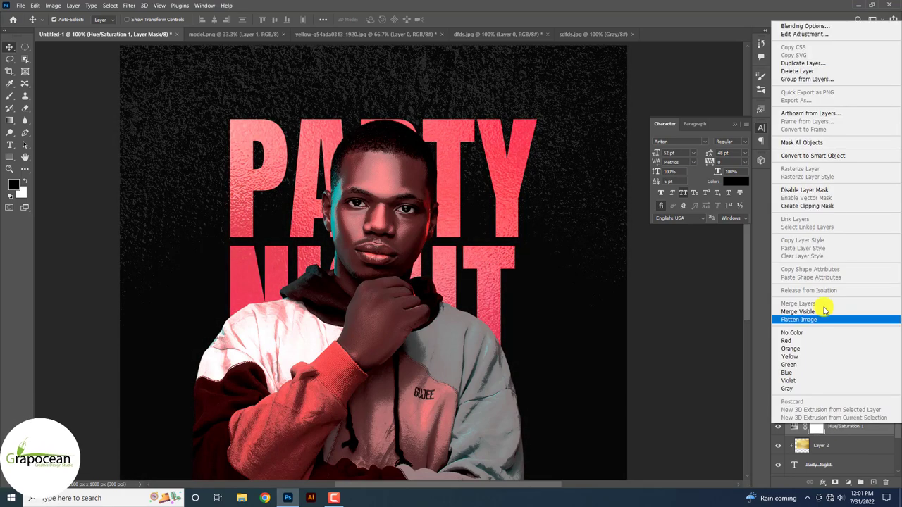
left_click(810, 205)
scroll(446, 387, "down", 3)
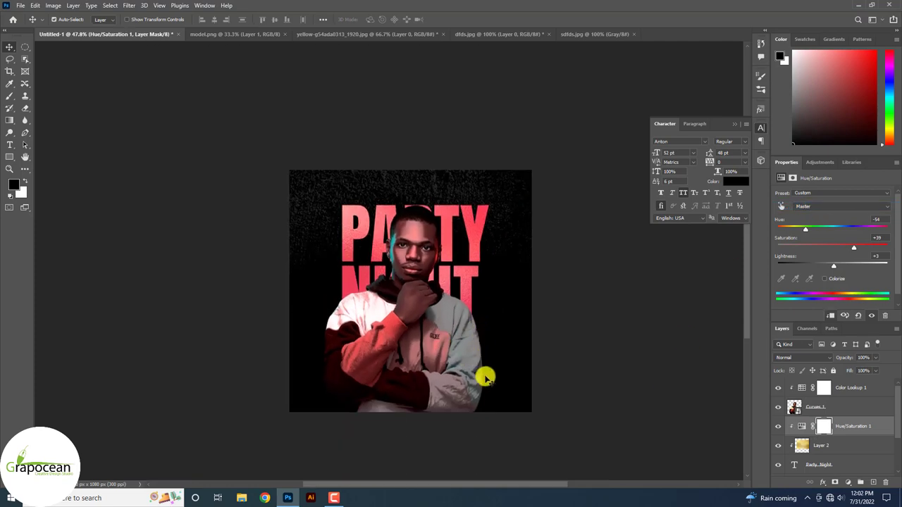
scroll(469, 298, "up", 3)
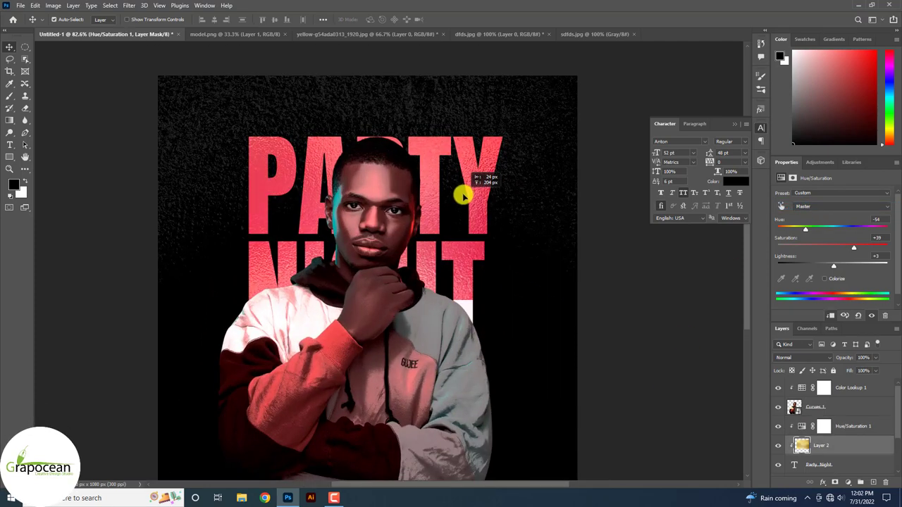
left_click_drag(467, 255, 471, 274)
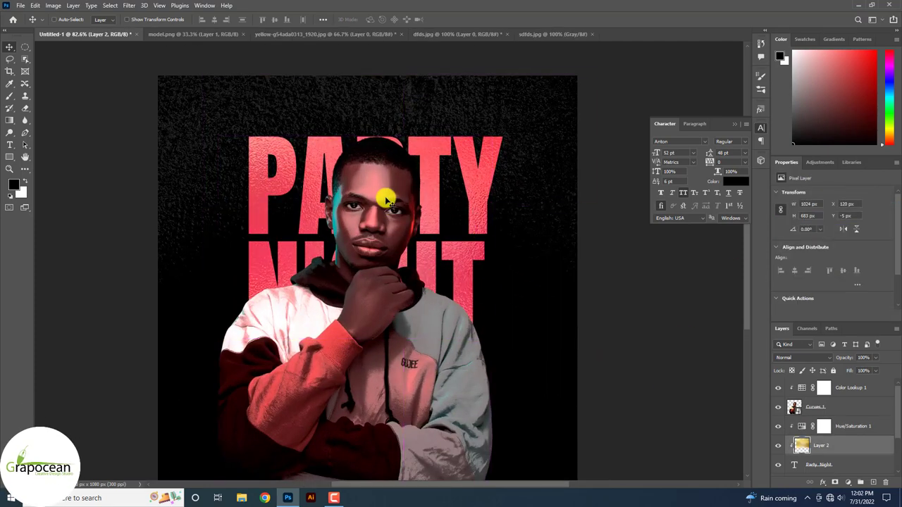
scroll(386, 199, "up", 1)
Step: Bring the sdfds.jpg grunge texture into the flyer and set it to Color Burn
left_click(532, 35)
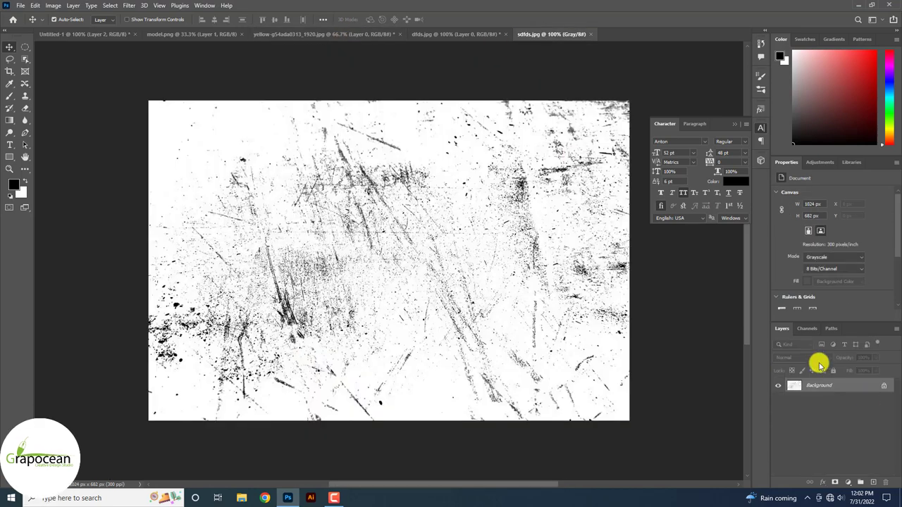
mouse_move(371, 131)
left_mouse_down()
mouse_move(179, 74)
mouse_move(346, 204)
left_mouse_up()
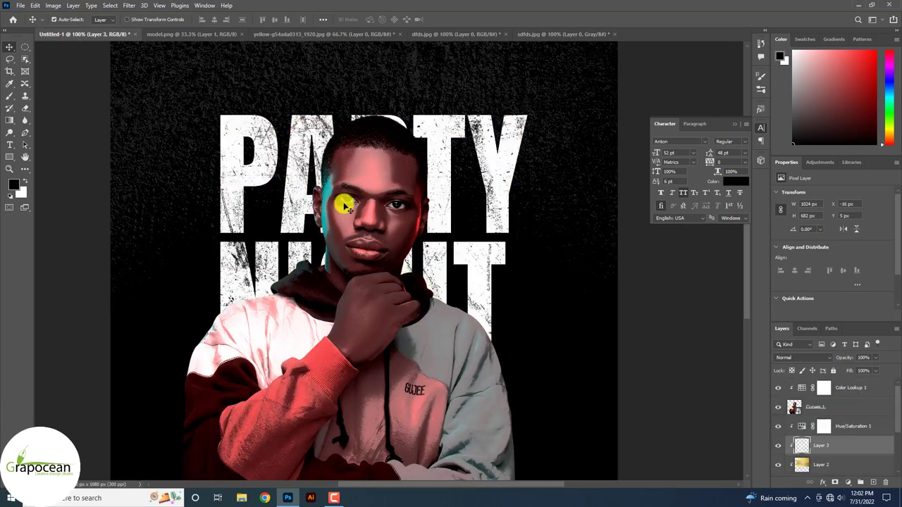
left_click(802, 358)
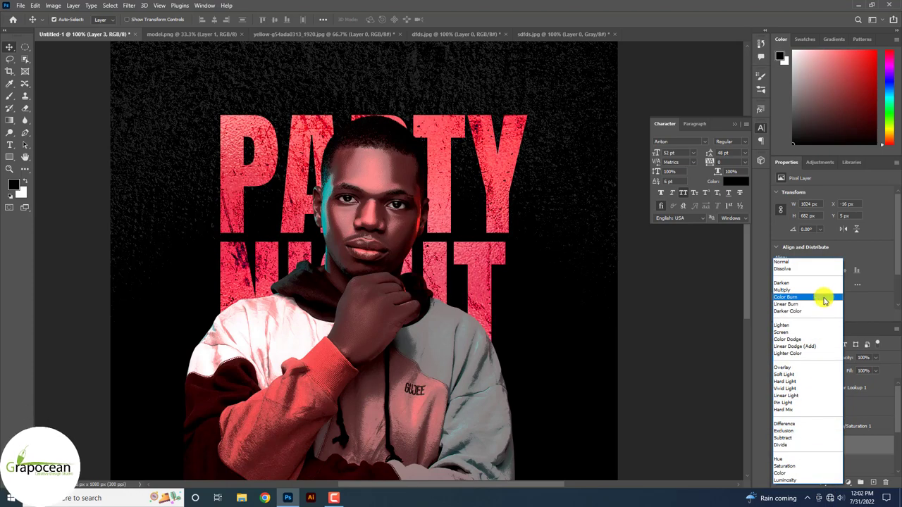
left_click(824, 300)
Step: Scale and position the grunge texture to cover the PARTY NIGHT title
key("ctrl+t")
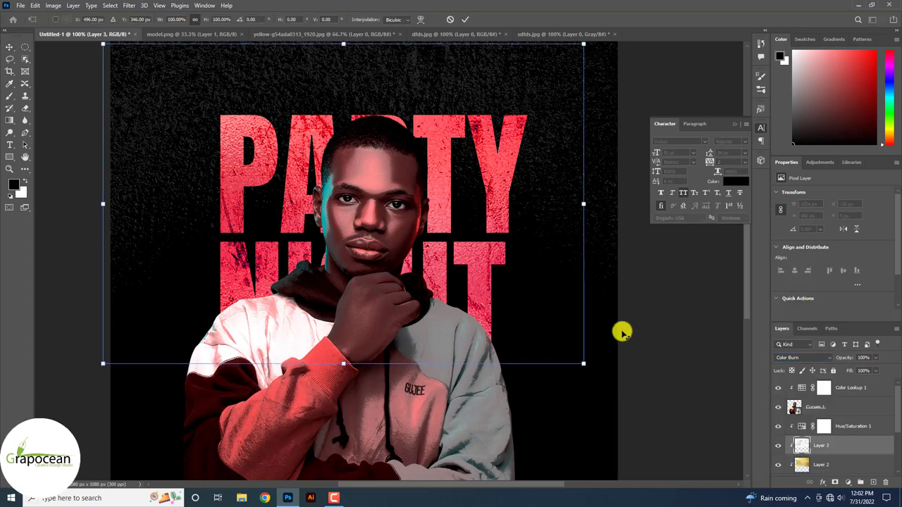
scroll(587, 360, "down", 3)
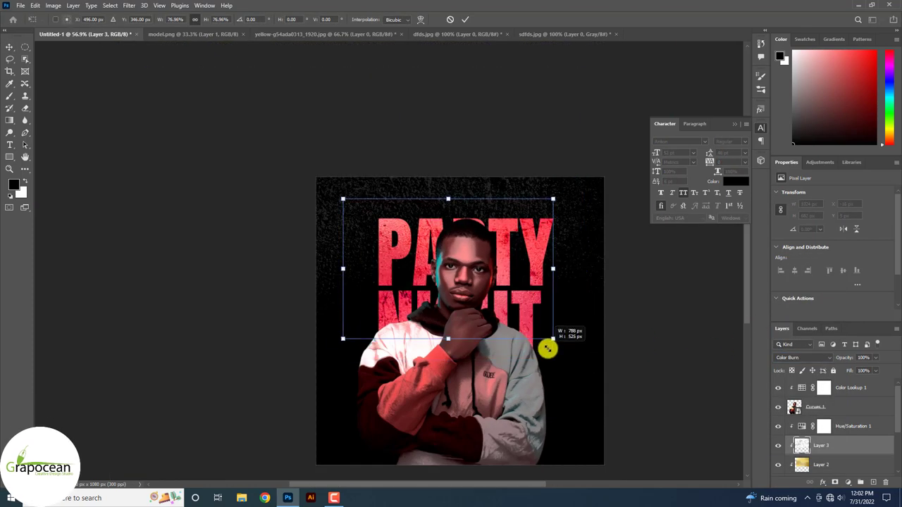
mouse_move(586, 360)
left_mouse_down()
mouse_move(530, 321)
mouse_move(499, 272)
left_mouse_up()
scroll(509, 295, "up", 2)
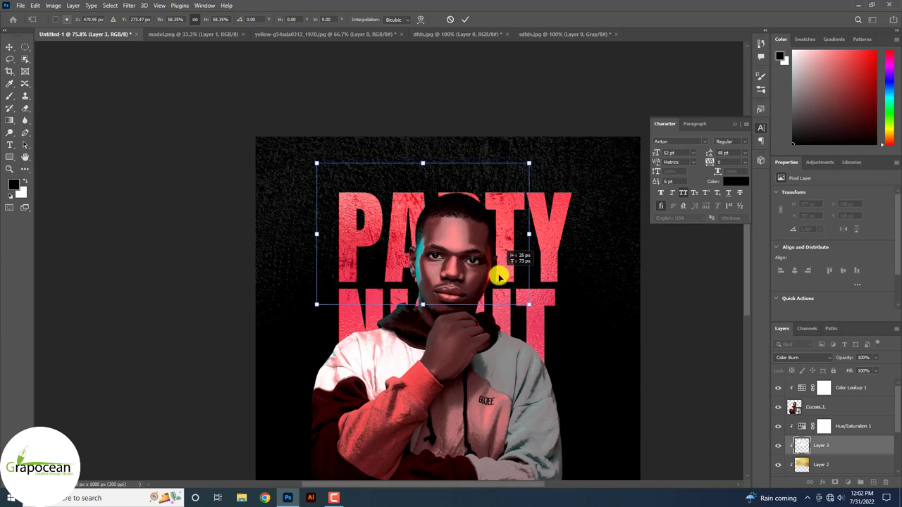
left_click_drag(528, 237, 576, 266)
key("ctrl+z")
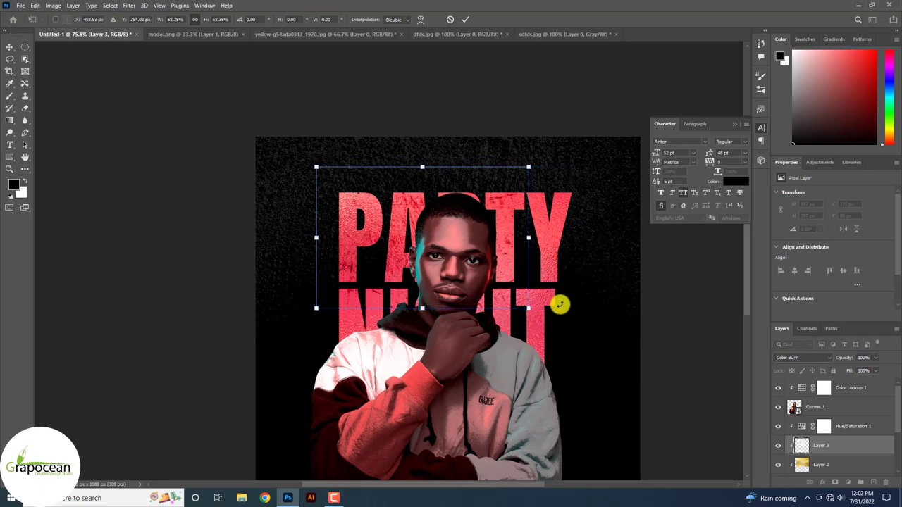
left_click_drag(537, 314, 554, 322)
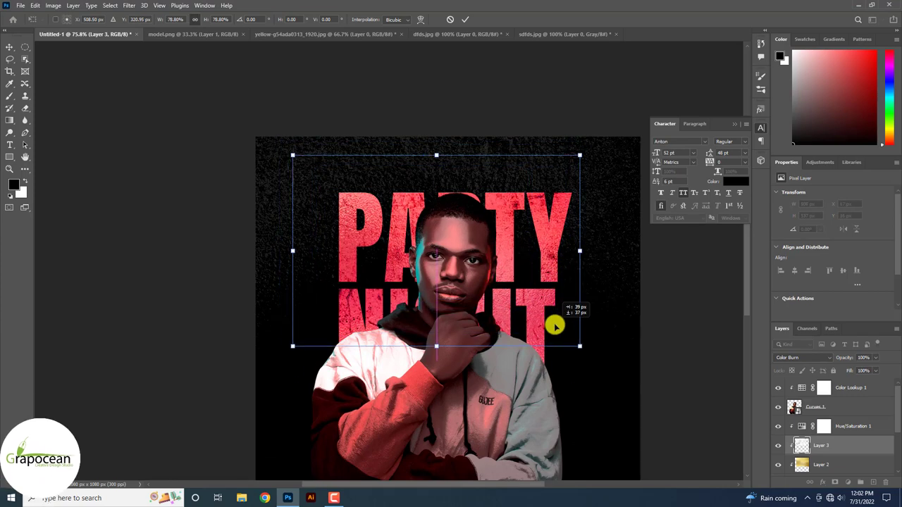
left_click(466, 19)
scroll(429, 308, "down", 2)
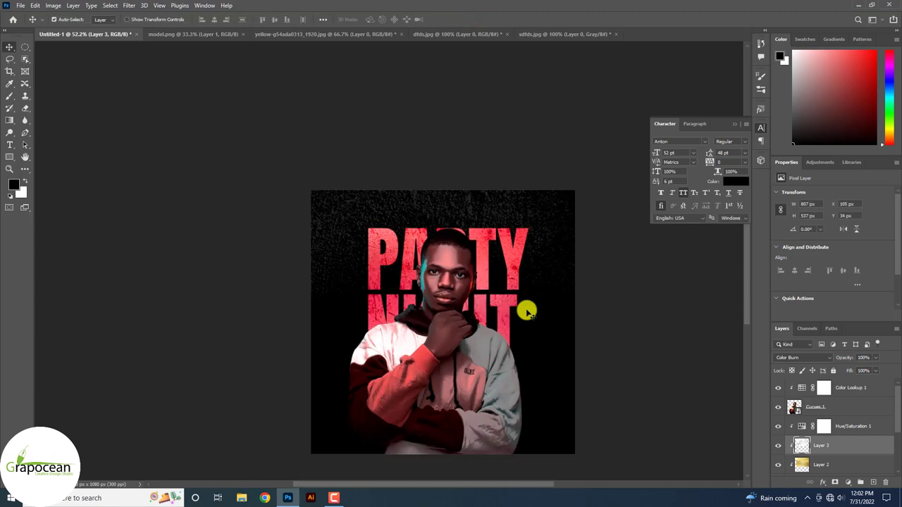
scroll(524, 308, "up", 4)
Step: Set Hue/Saturation 1 to Vivid Light, turning the title orange, keeping the model at Normal
left_click(840, 412)
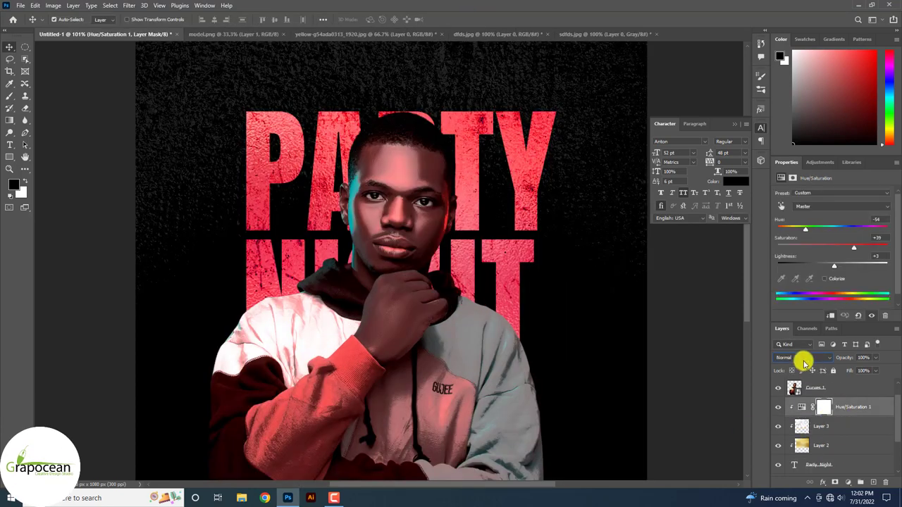
left_click(802, 358)
left_click(827, 389)
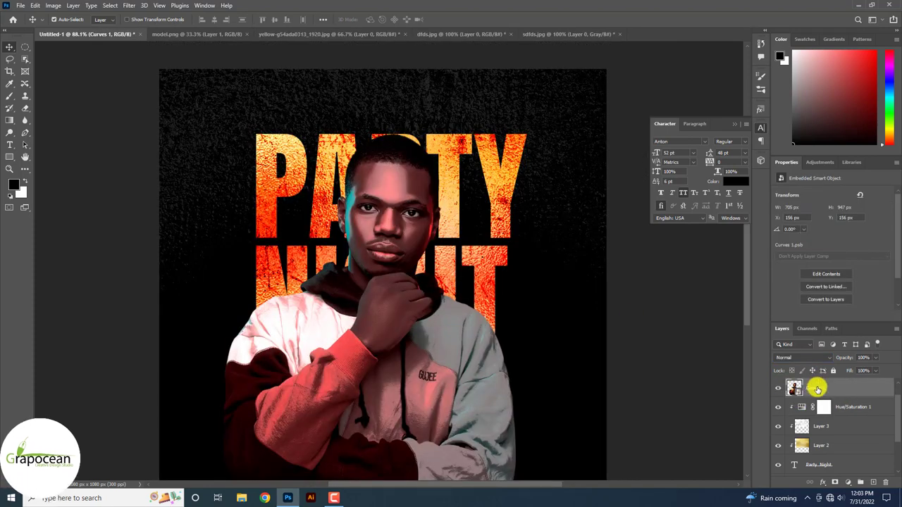
scroll(777, 391, "up", 1)
left_click(777, 407)
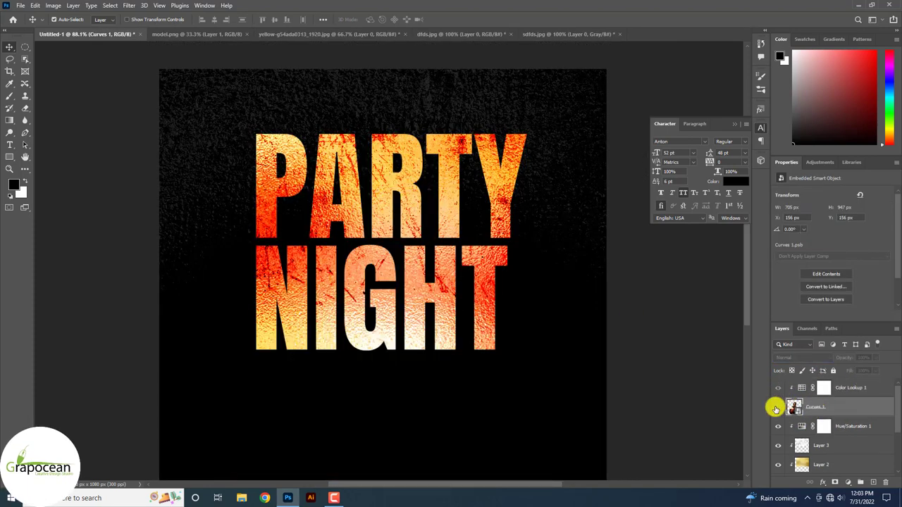
left_click(777, 408)
left_click(801, 358)
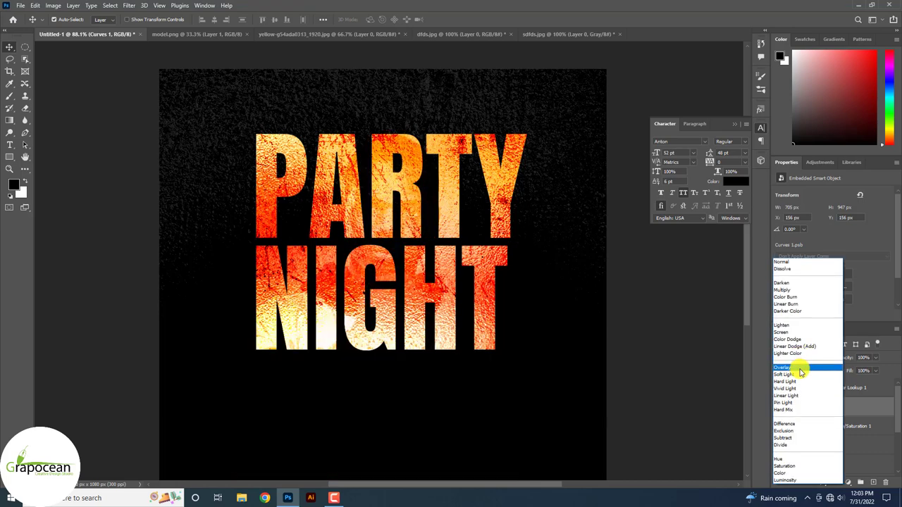
left_click(698, 397)
Step: Make all the PARTY NIGHT text Faux Italic
left_click(9, 146)
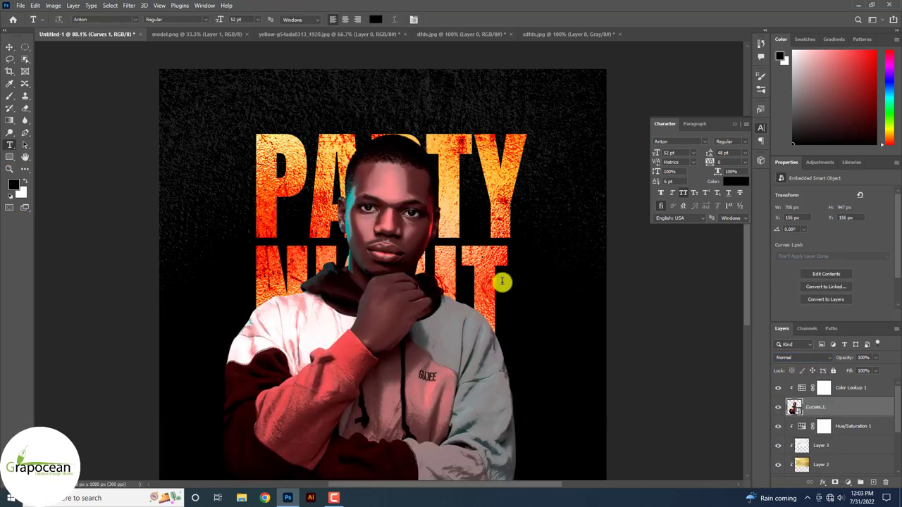
left_click(501, 282)
key("ctrl+a")
left_click(672, 193)
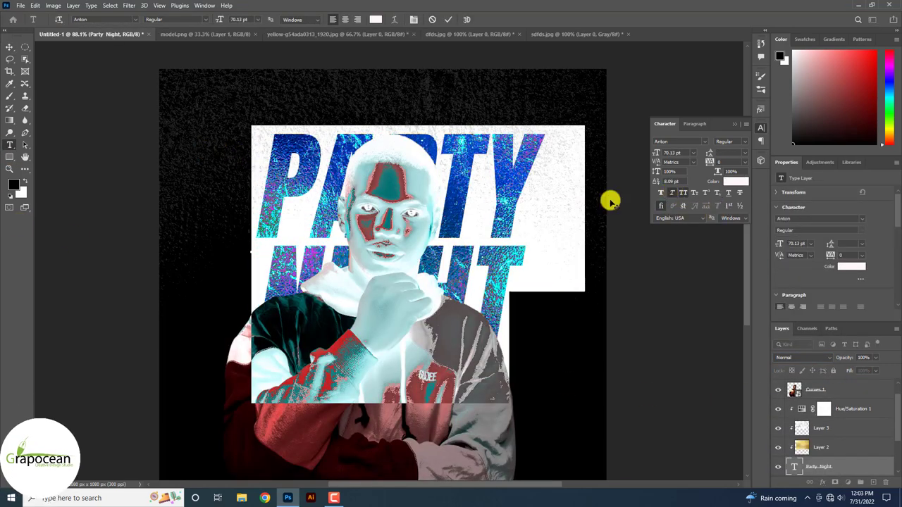
left_click(11, 48)
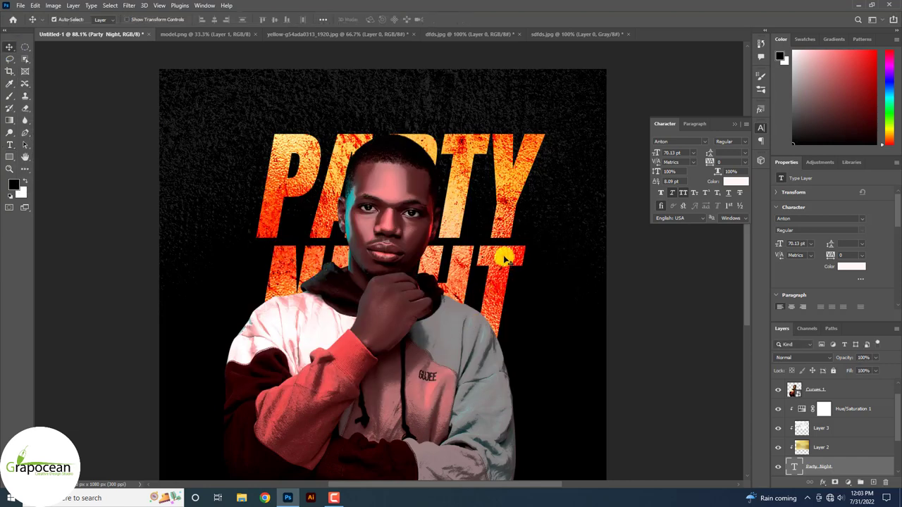
scroll(505, 259, "down", 3)
left_click(540, 244)
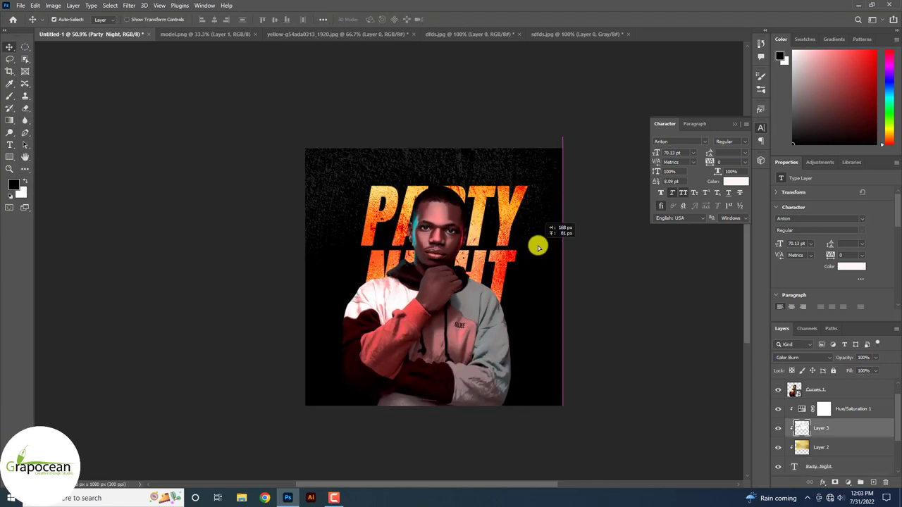
Step: Scale Party Night, Layer 2 and Layer 3 together to about 111% and reposition them
scroll(835, 435, "down", 1)
left_click(828, 448, "shift")
key("ctrl+t")
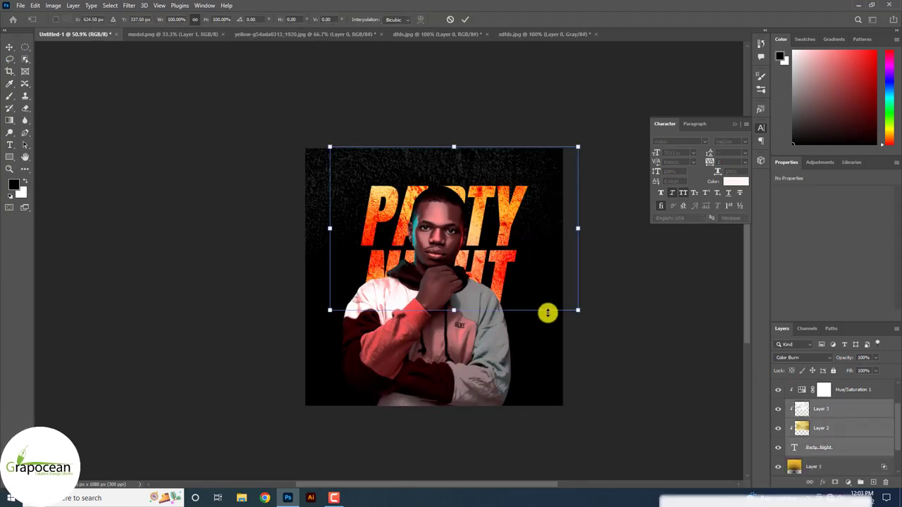
left_click_drag(578, 310, 548, 316)
mouse_move(493, 282)
left_mouse_down()
mouse_move(449, 280)
mouse_move(472, 287)
left_mouse_up()
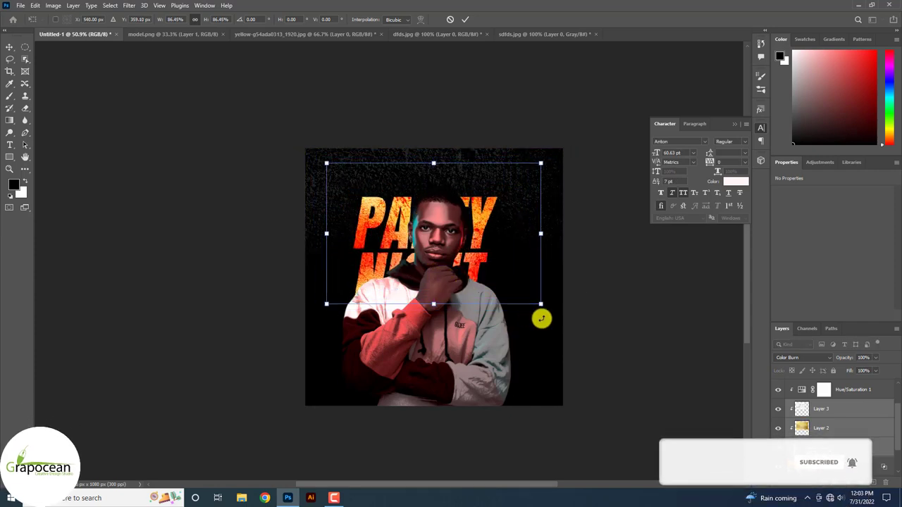
left_click_drag(541, 305, 573, 330)
mouse_move(510, 298)
left_mouse_down()
mouse_move(525, 306)
mouse_move(512, 306)
left_mouse_up()
left_click(465, 19)
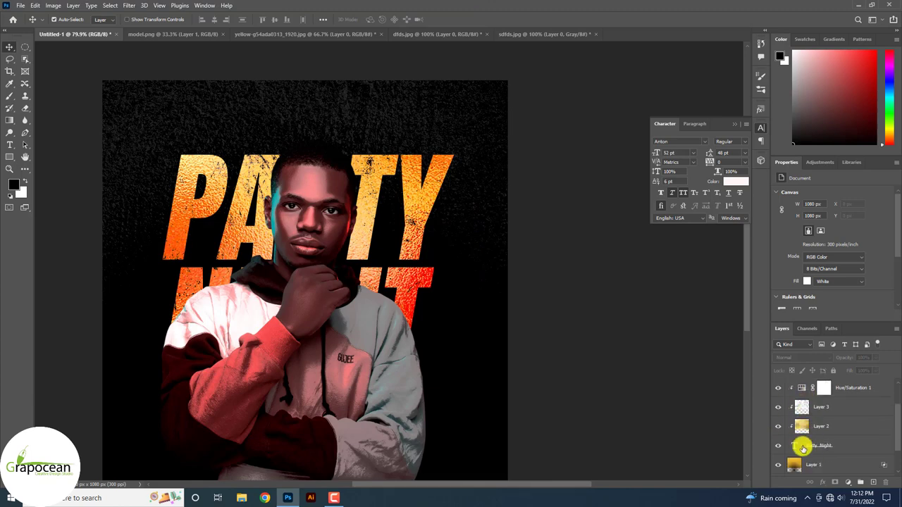
Step: Load the PARTY NIGHT letter outlines as a selection and add new Layer 4
left_click_drag(803, 448, 814, 448)
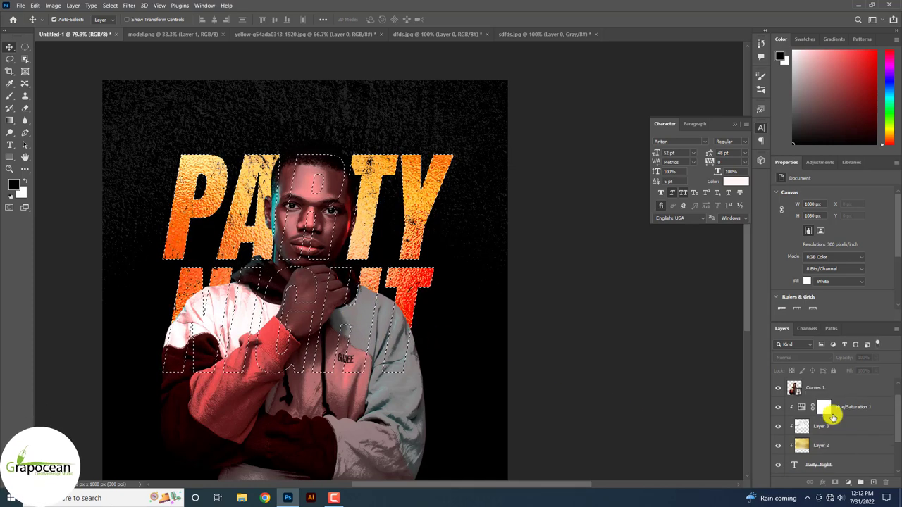
scroll(833, 417, "down", 3)
scroll(832, 430, "up", 3)
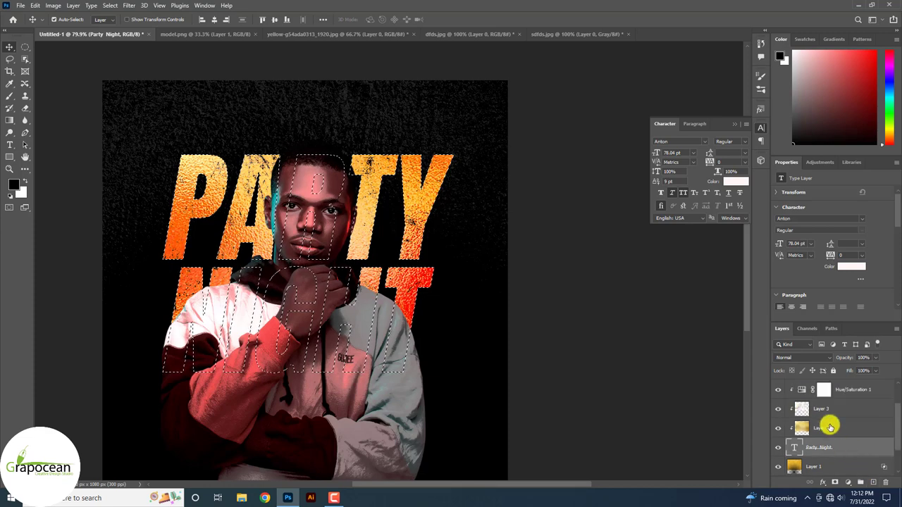
left_click(873, 482)
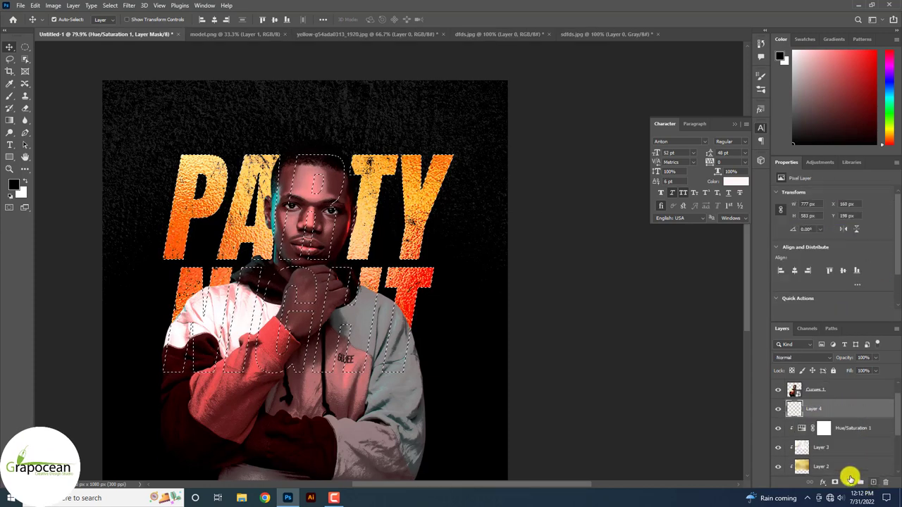
Step: Paint on Layer 4 with a smaller Brush at 42% opacity
right_click(9, 96)
left_click(43, 94)
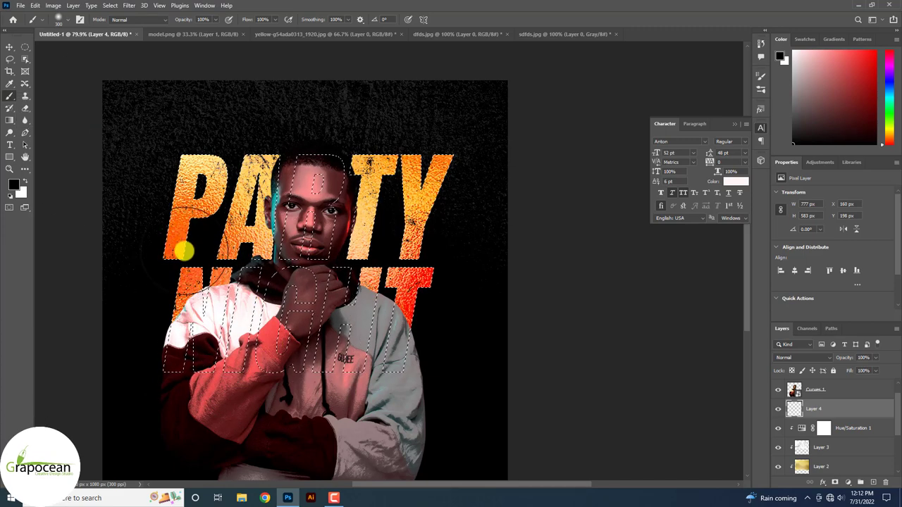
key("bracketleft")
key("bracketleft")
key("bracketleft")
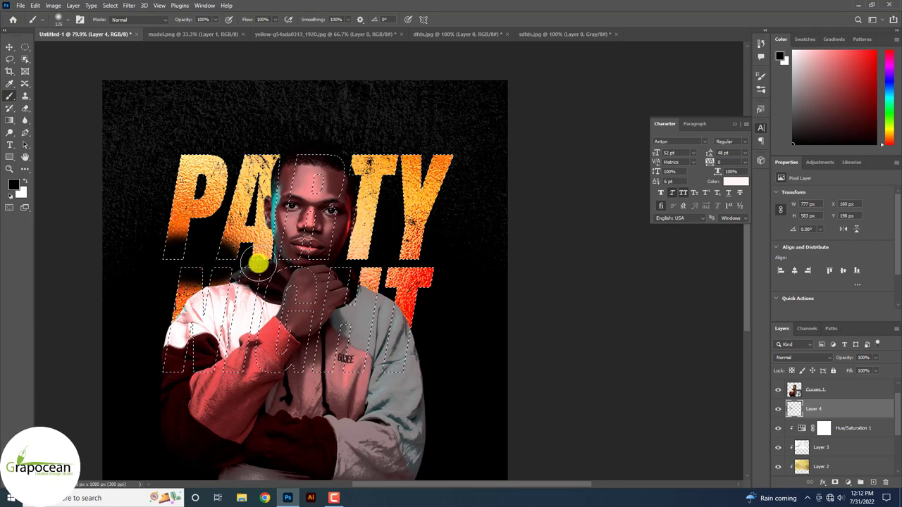
left_click_drag(184, 22, 157, 20)
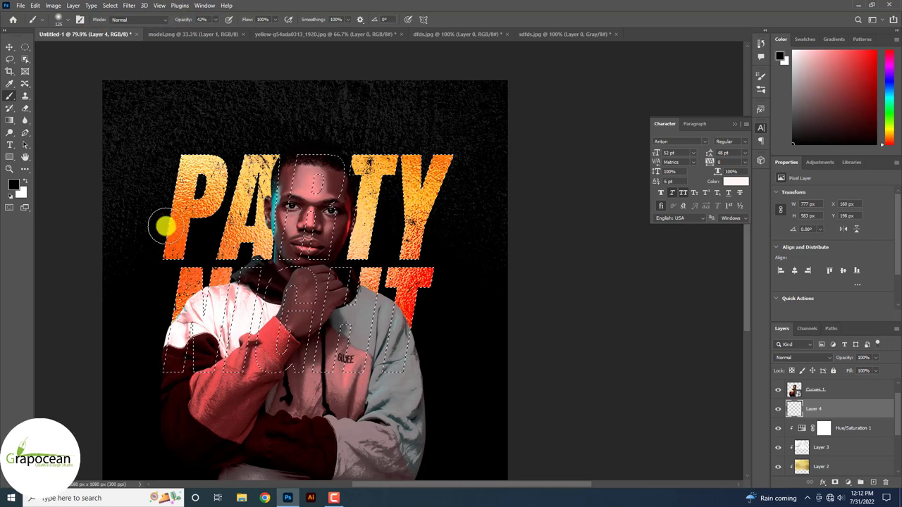
scroll(497, 310, "down", 1)
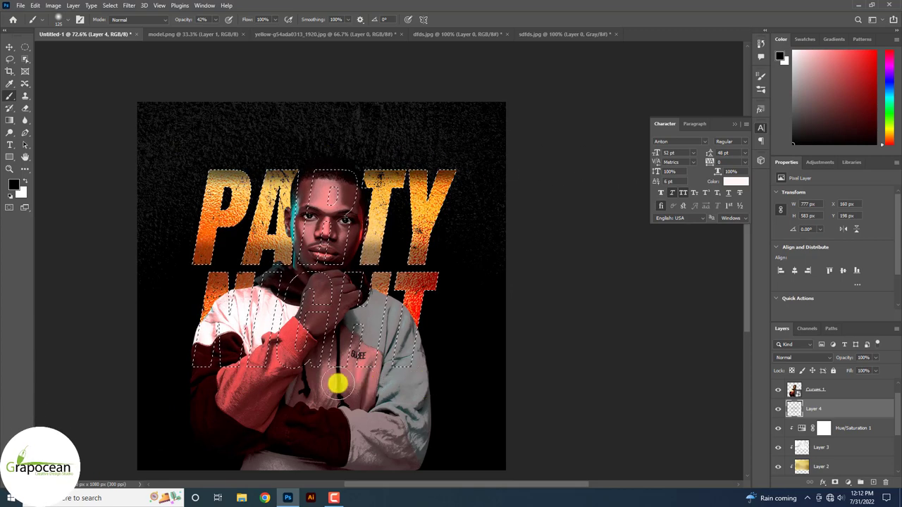
Step: Clear the text-shaped selection and set Layer 4's blend mode to Luminosity
left_click(25, 46)
key("ctrl+d")
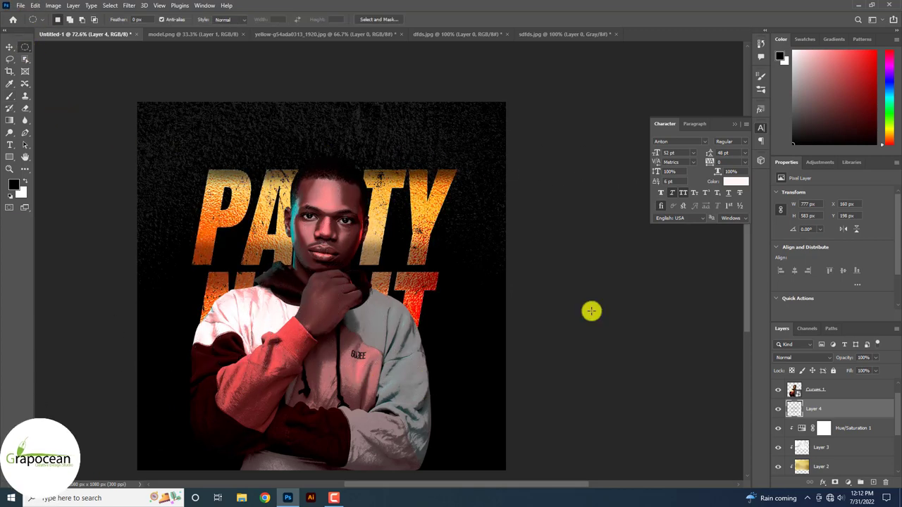
scroll(590, 317, "down", 6)
scroll(550, 342, "up", 3)
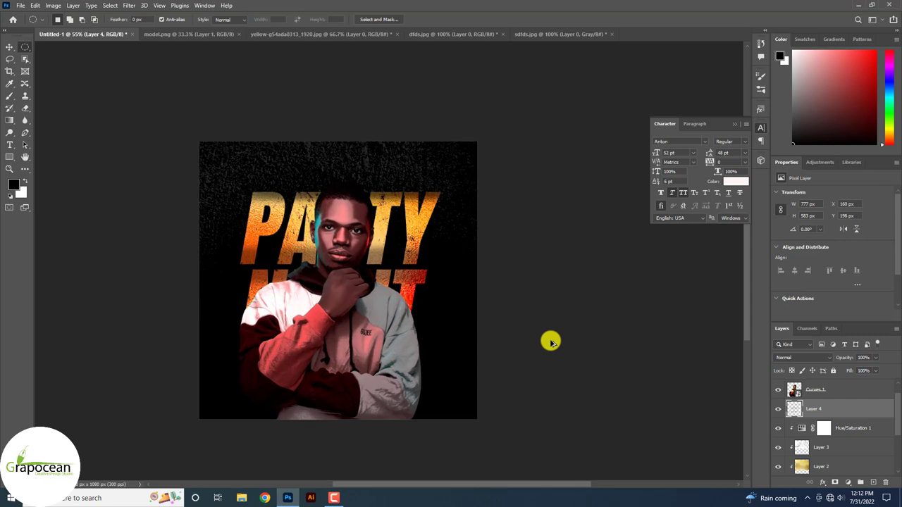
left_click(806, 357)
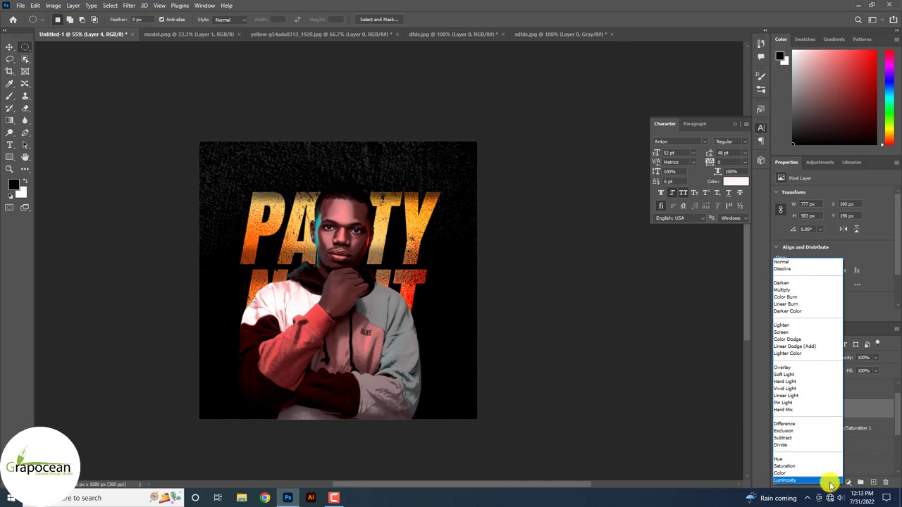
left_click(824, 480)
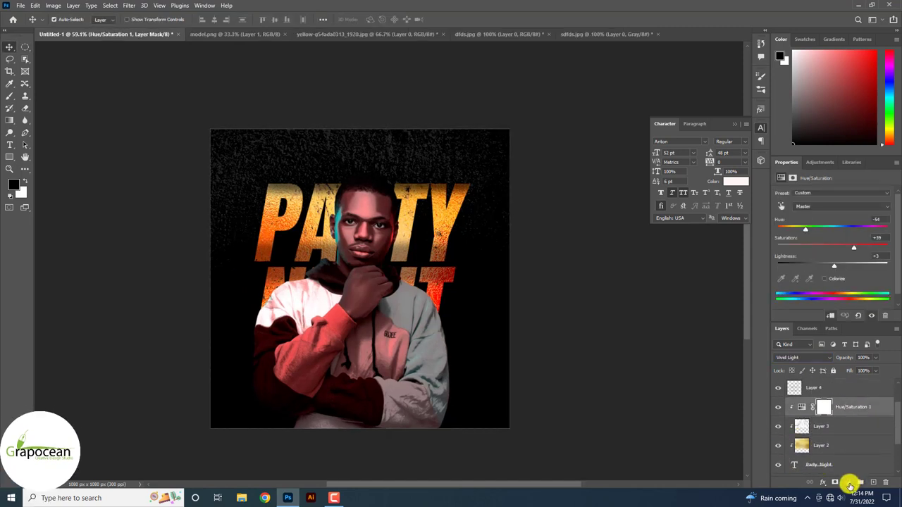
Step: Add a Color Lookup adjustment clipped to the layer below
left_click(847, 482)
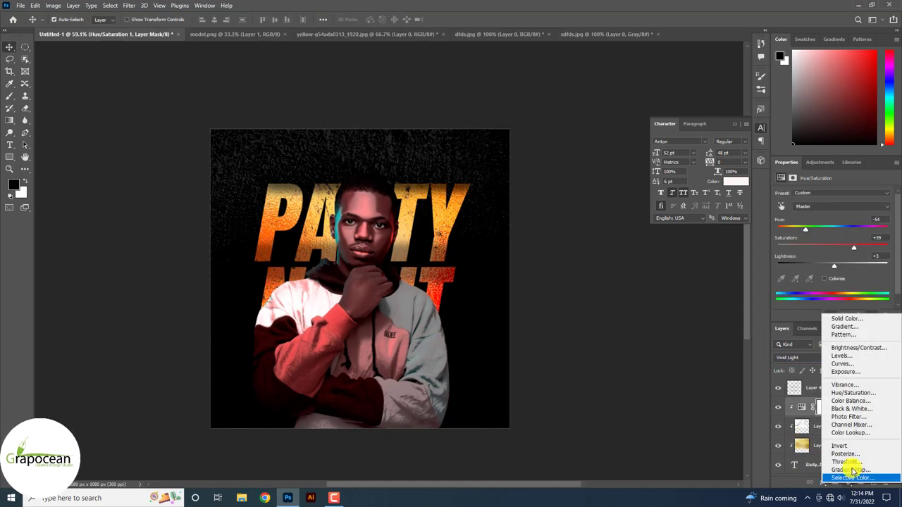
left_click(861, 435)
right_click(858, 410)
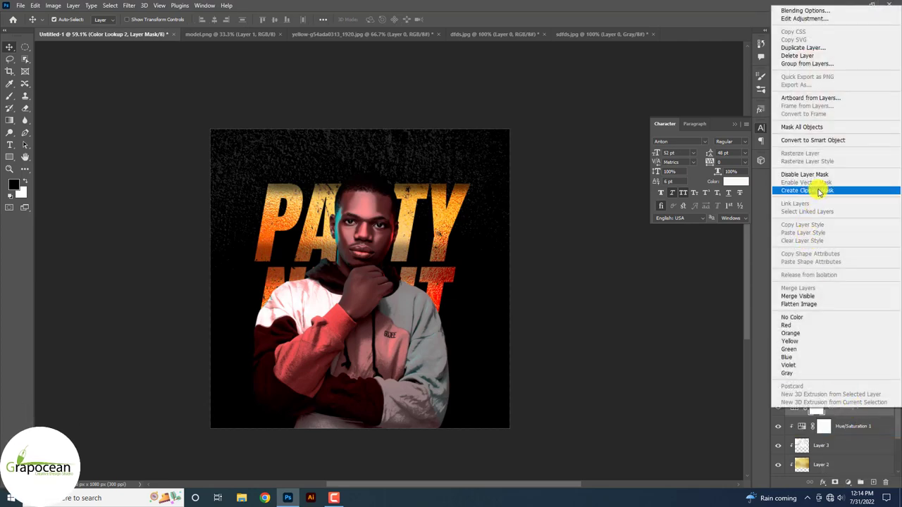
left_click(820, 192)
Step: Try 3DLUT presets, settle on Moonlight.3DL, then hide Color Lookup 2
left_click(848, 195)
left_click(817, 243)
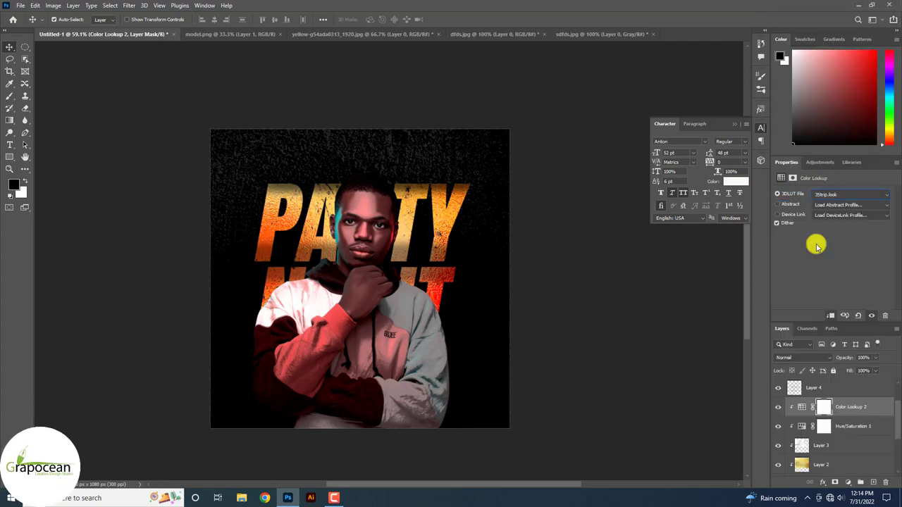
key("Down")
key("Down")
key("Down")
key("Down")
key("Down")
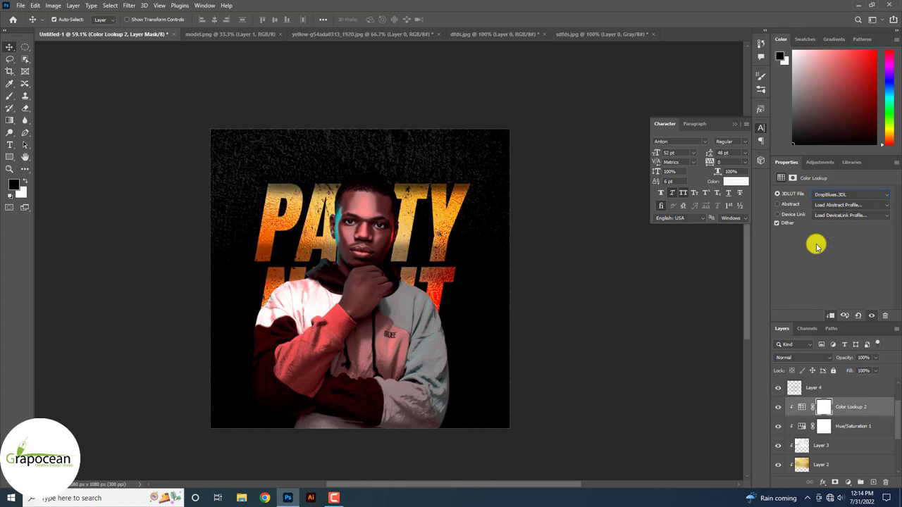
key("Down")
key("Down")
key("Down")
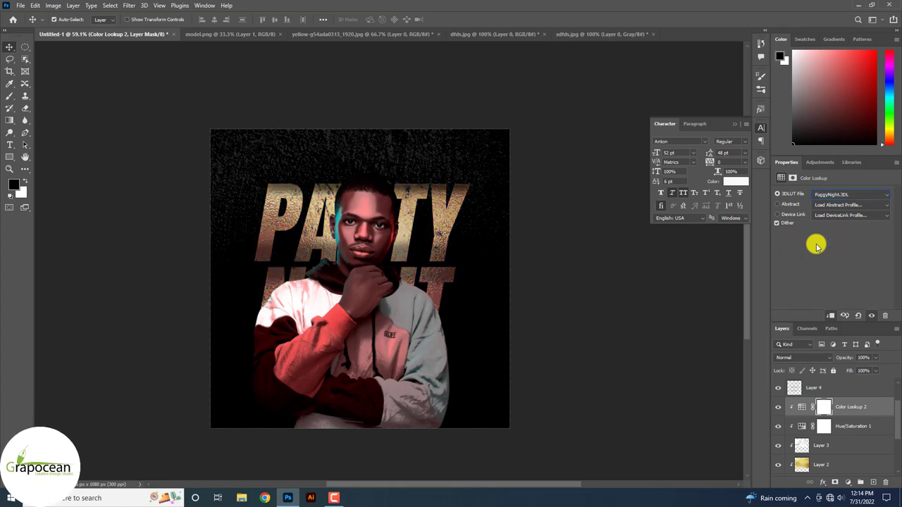
key("Down")
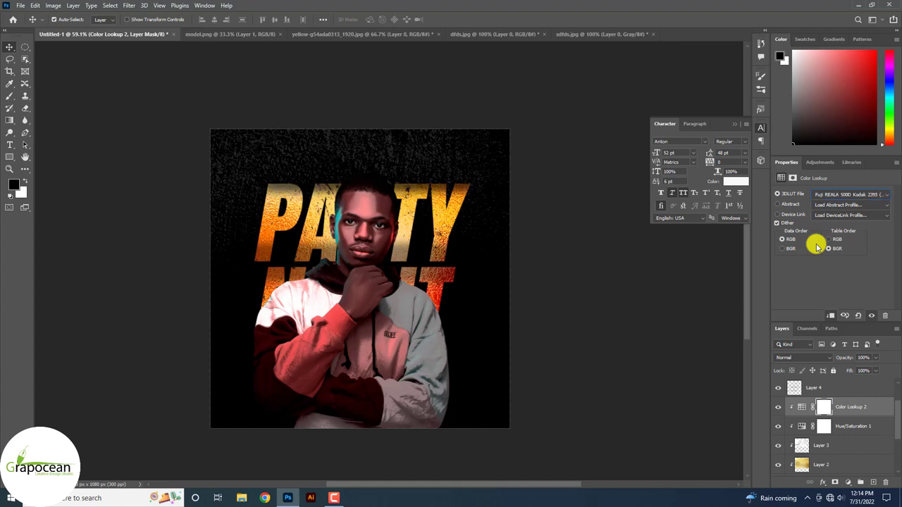
key("Down")
key("Down")
key("Down")
key("Down")
key("Down")
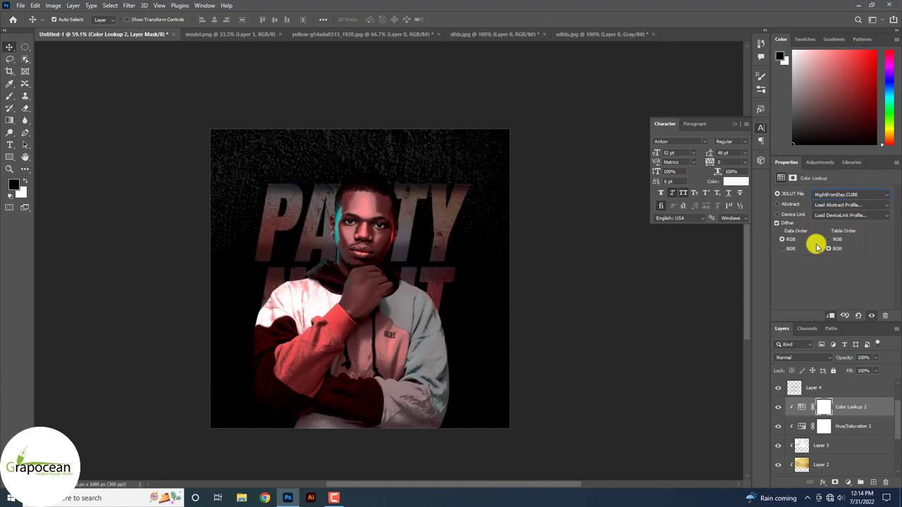
key("Down")
key("Up")
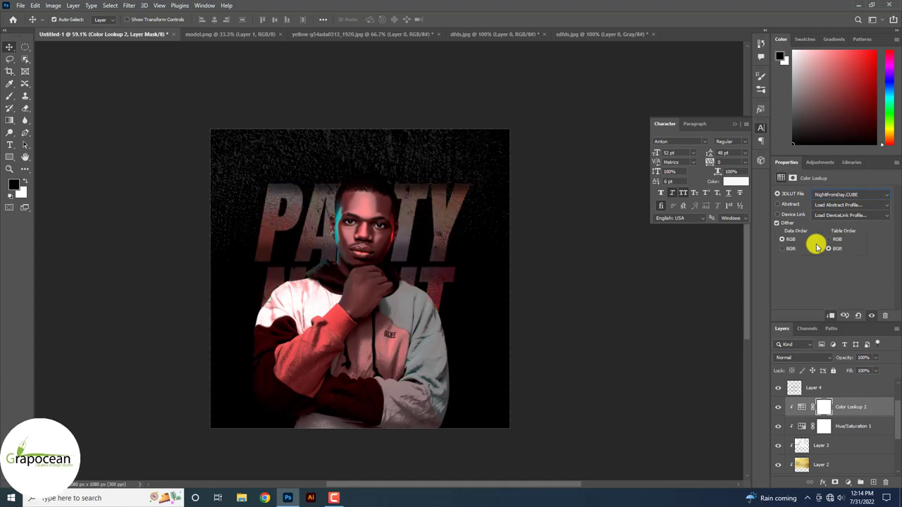
key("Up")
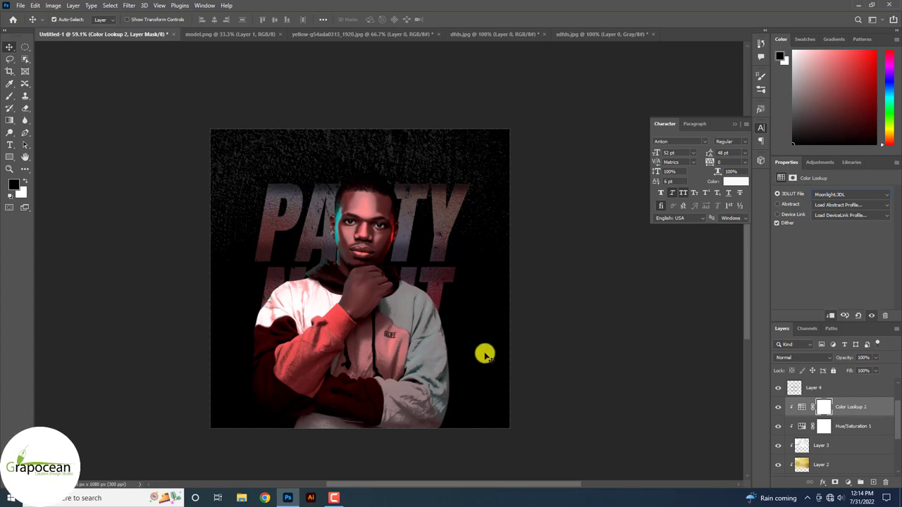
left_click(779, 407)
left_click(779, 407)
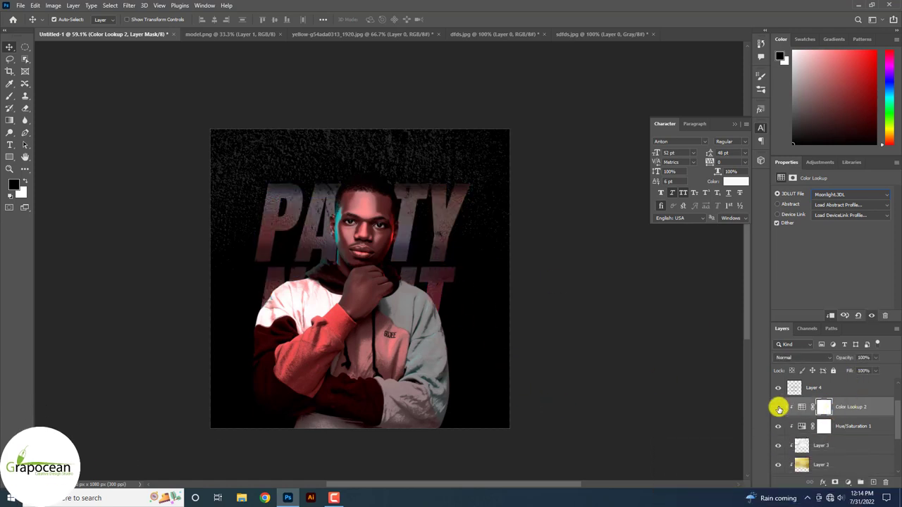
left_click_drag(780, 408, 782, 423)
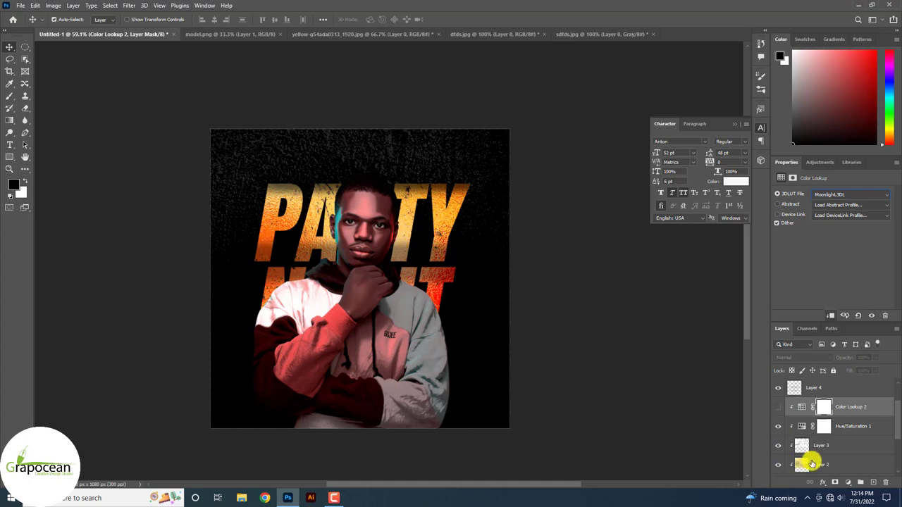
Step: Retune Hue/Saturation 1 to Hue -155, Saturation +21, Lightness -26
left_click(805, 427)
mouse_move(808, 230)
left_mouse_down()
mouse_move(783, 227)
mouse_move(866, 221)
mouse_move(796, 224)
left_mouse_up()
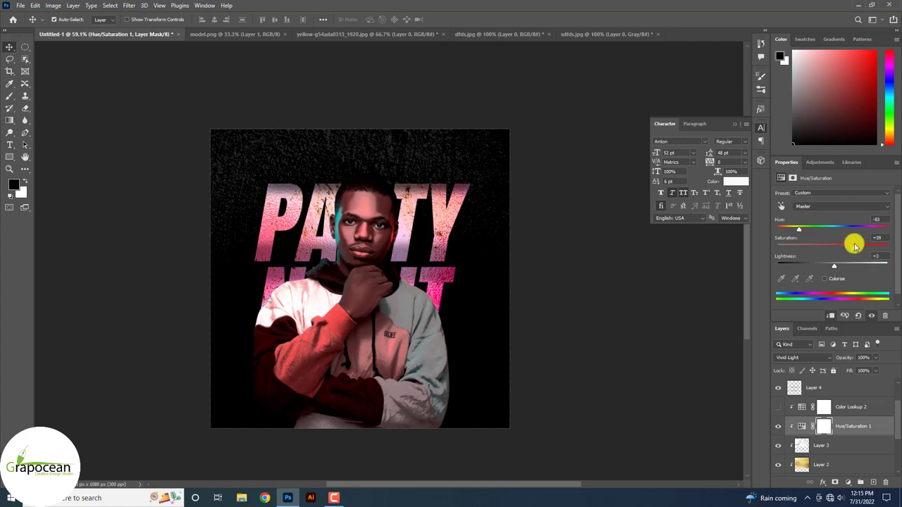
mouse_move(854, 244)
left_mouse_down()
mouse_move(866, 244)
mouse_move(822, 244)
mouse_move(843, 246)
mouse_move(810, 264)
mouse_move(818, 264)
left_mouse_up()
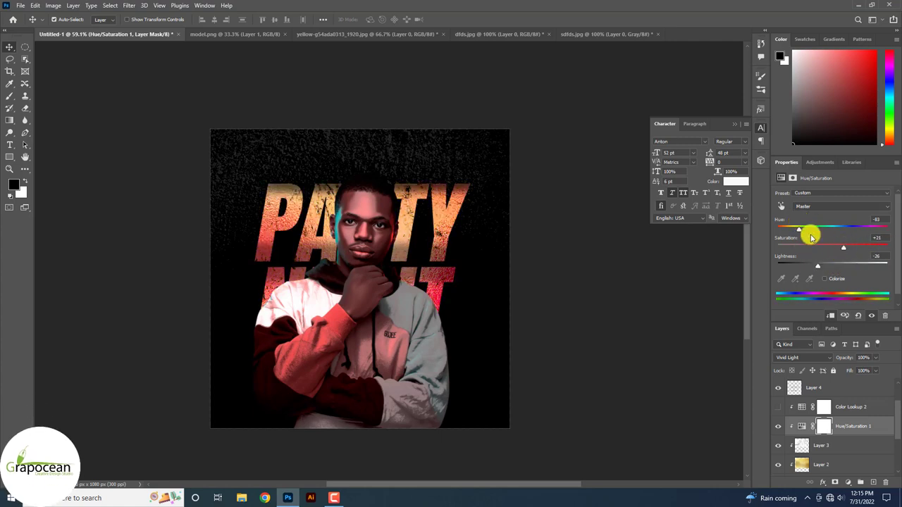
mouse_move(792, 229)
left_mouse_down()
mouse_move(781, 228)
mouse_move(798, 233)
left_mouse_up()
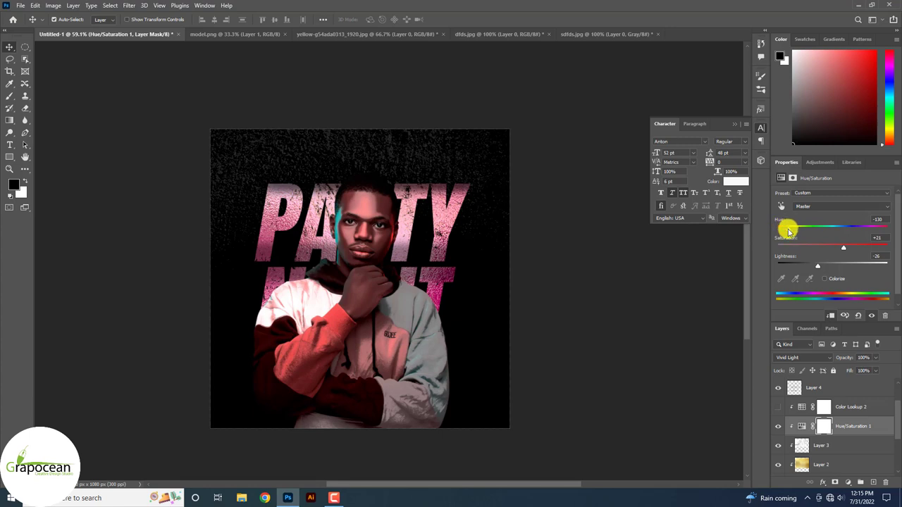
mouse_move(789, 231)
left_mouse_down()
mouse_move(895, 232)
mouse_move(783, 232)
left_mouse_up()
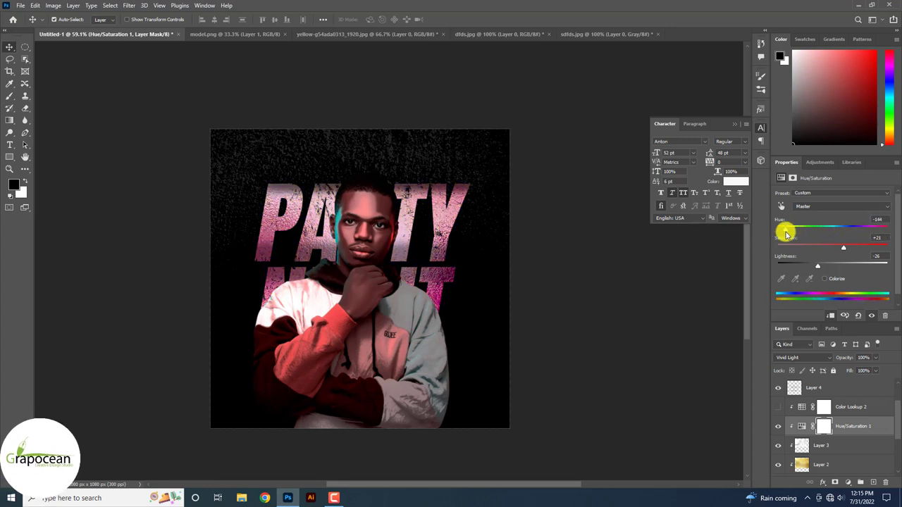
Step: Make Color Lookup 2 visible again and add empty Layer 5
left_click(456, 390)
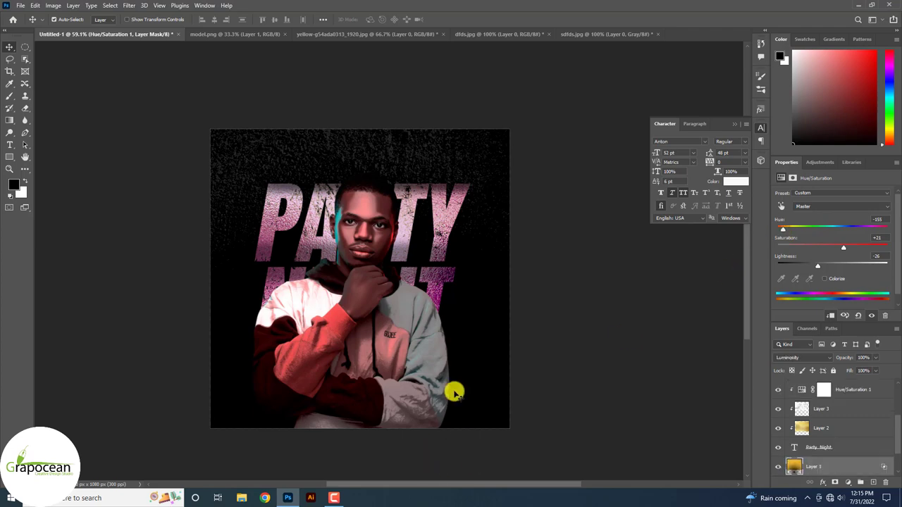
scroll(455, 390, "down", 3)
scroll(812, 404, "up", 2)
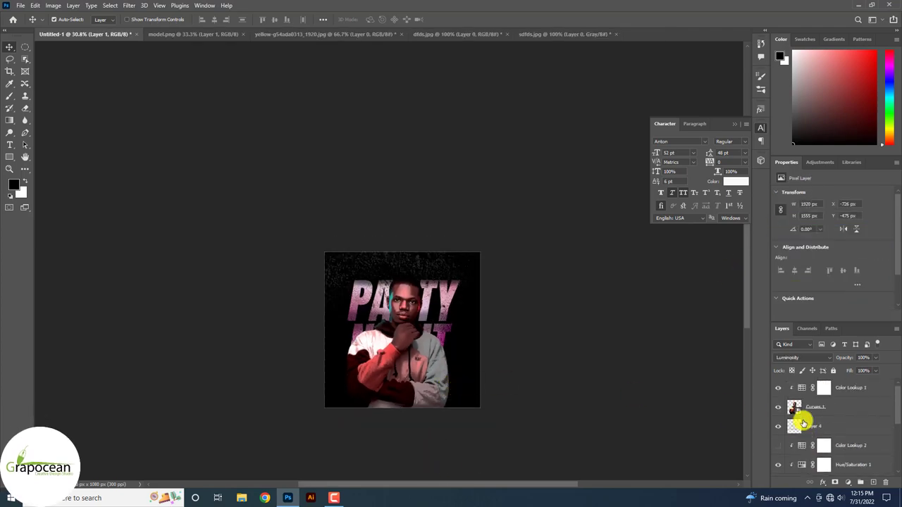
left_click(778, 445)
left_click(811, 446)
scroll(441, 347, "up", 3)
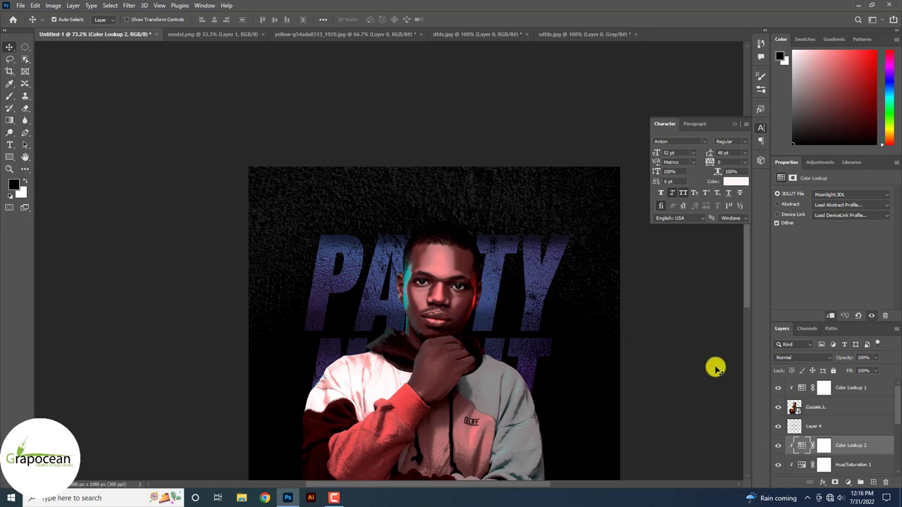
left_click(775, 447)
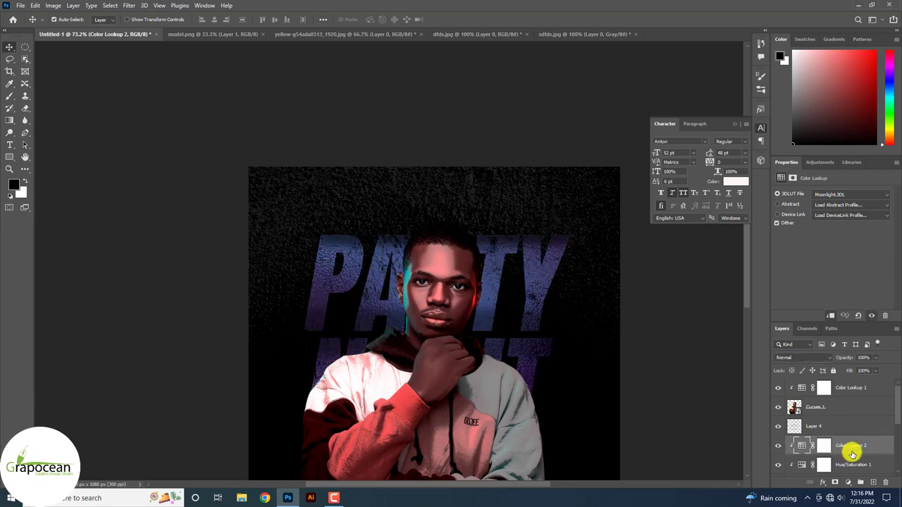
left_click(874, 483)
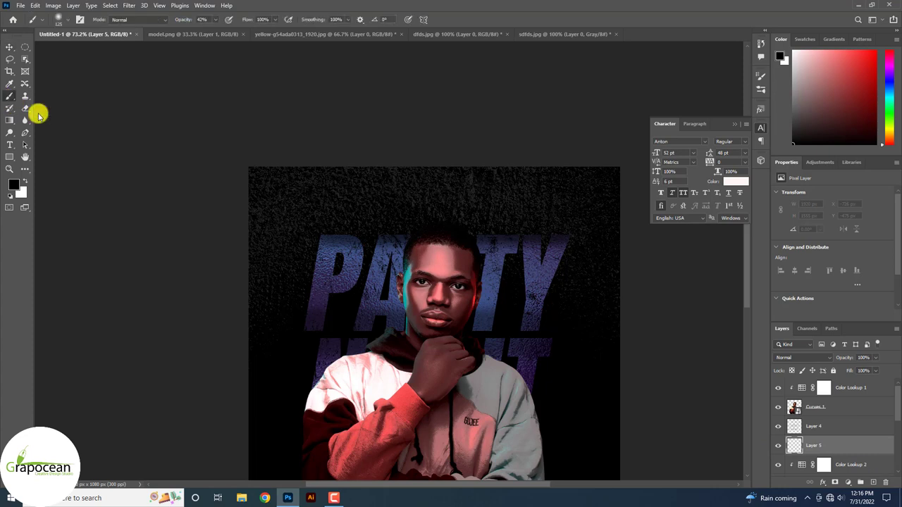
Step: Paint size-200 white glows beside the head on Layer 5, blended in Overlay
left_click(379, 288)
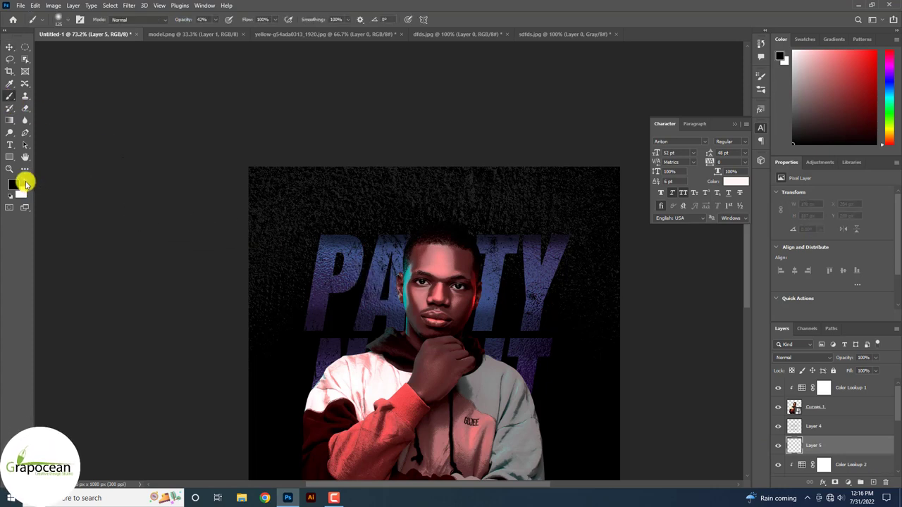
key("bracketright")
key("bracketright")
key("bracketright")
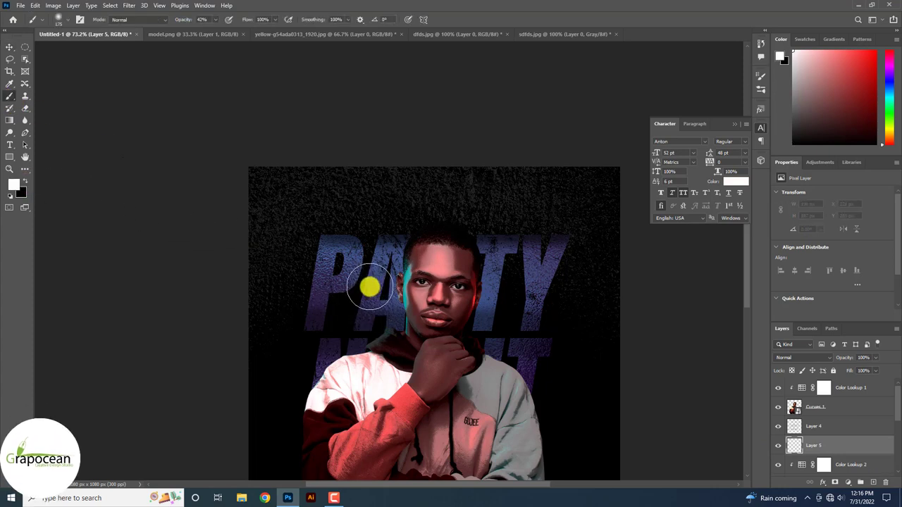
left_click(374, 284)
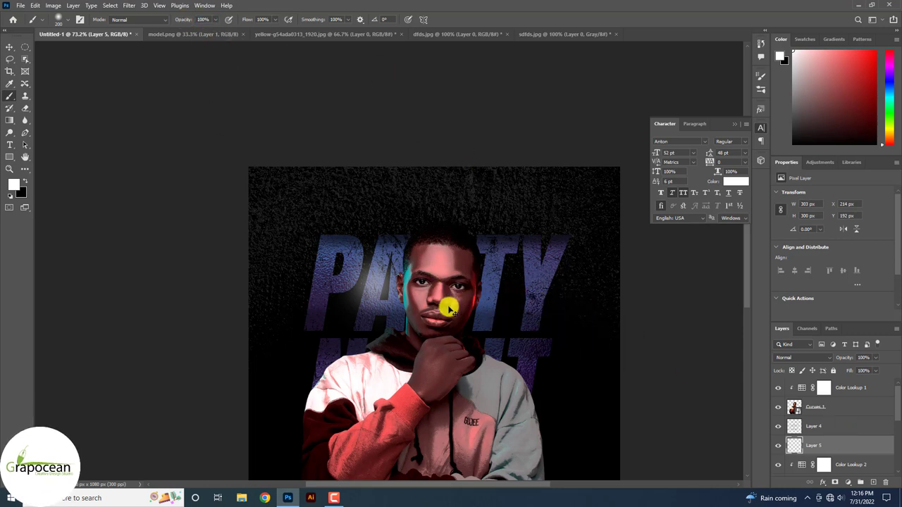
left_click(374, 285)
left_click(528, 309)
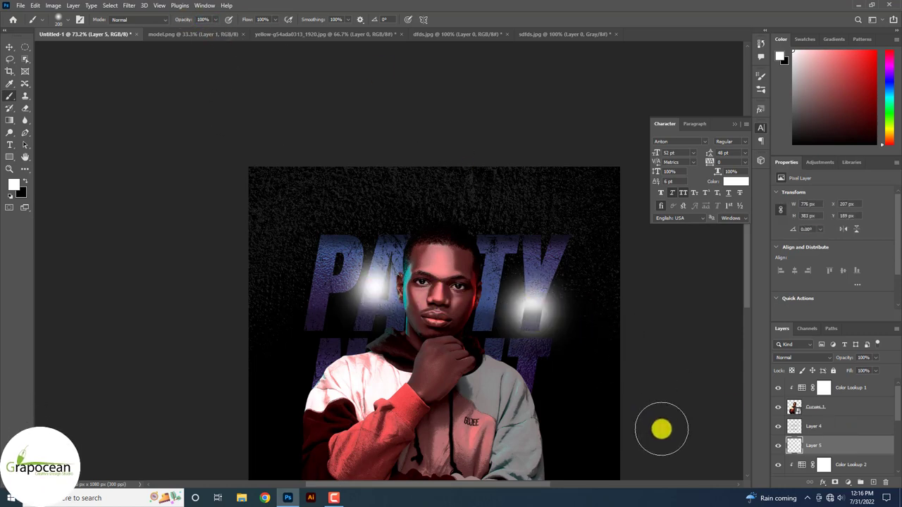
left_click(793, 357)
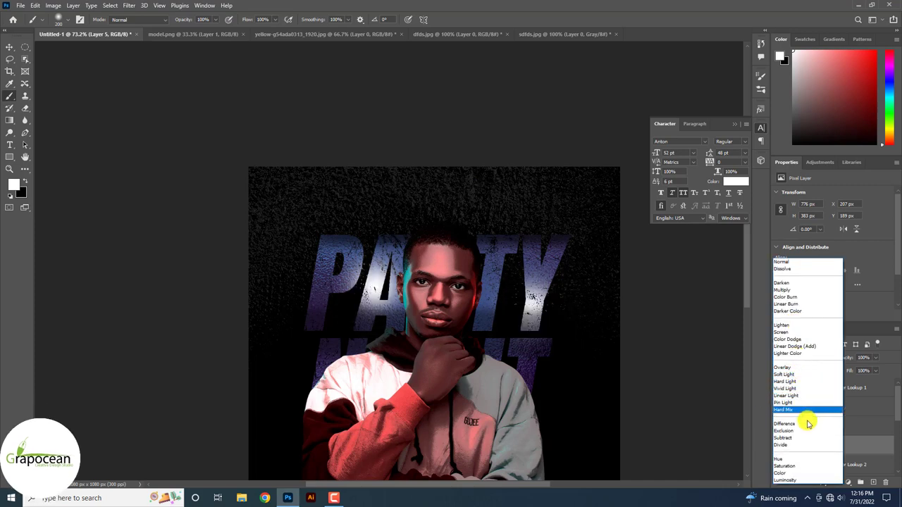
left_click(809, 368)
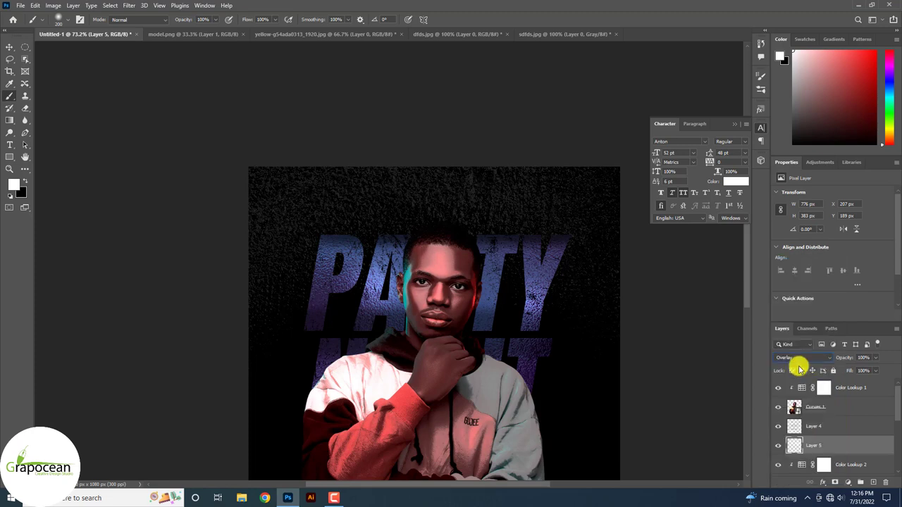
Step: Paint two more glows flanking the head on new Layer 6, keeping Normal blending
left_click(873, 482)
left_click(540, 303)
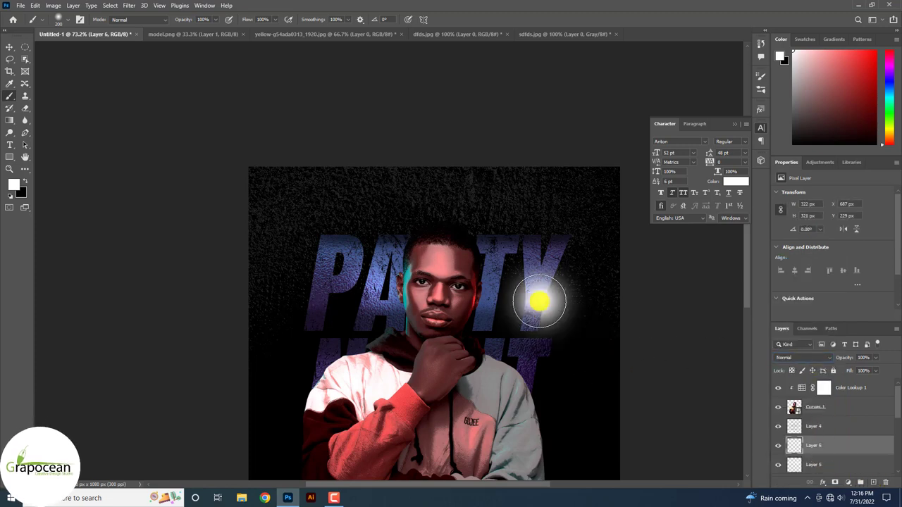
left_click(366, 287)
left_click(797, 358)
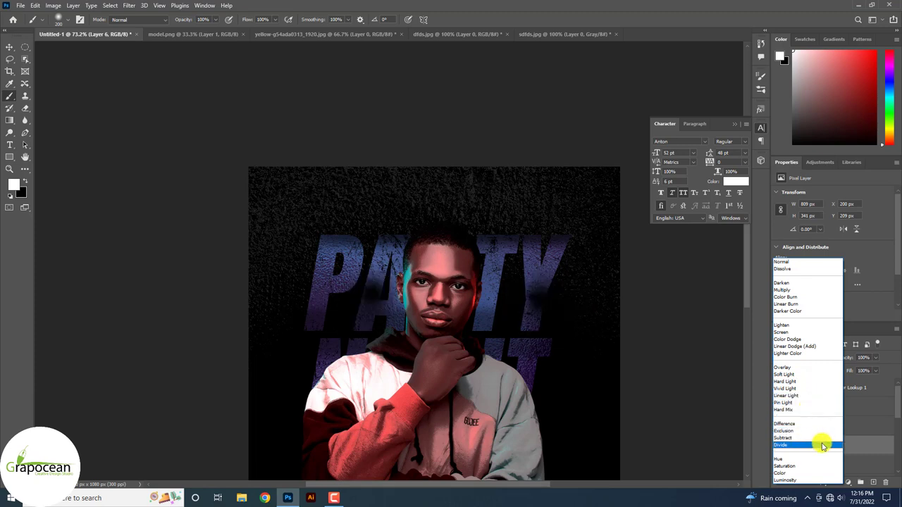
key("Escape")
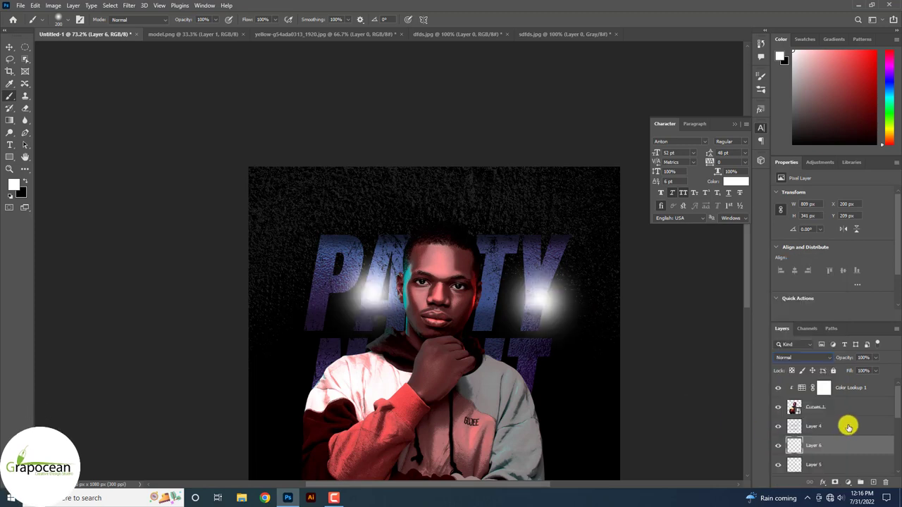
Step: Add a Hue/Saturation adjustment clipped to the glow layer
left_click(855, 483)
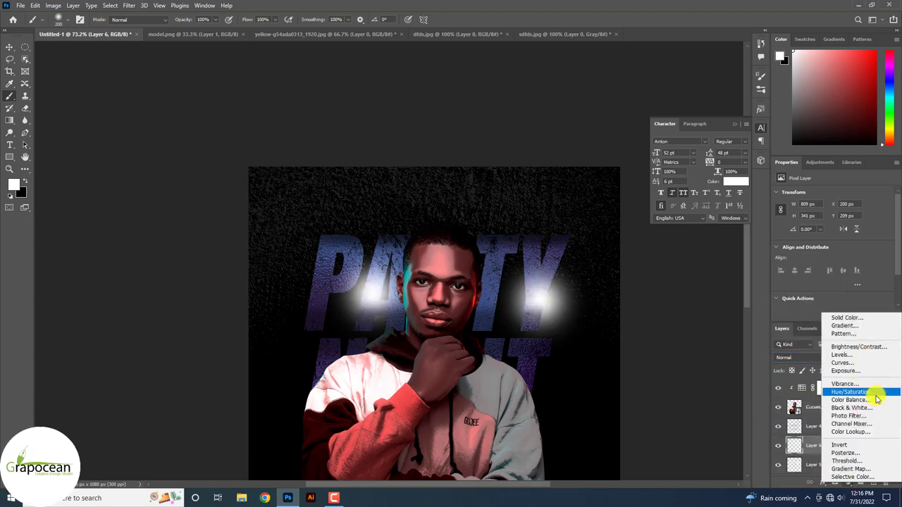
left_click(854, 394)
right_click(853, 446)
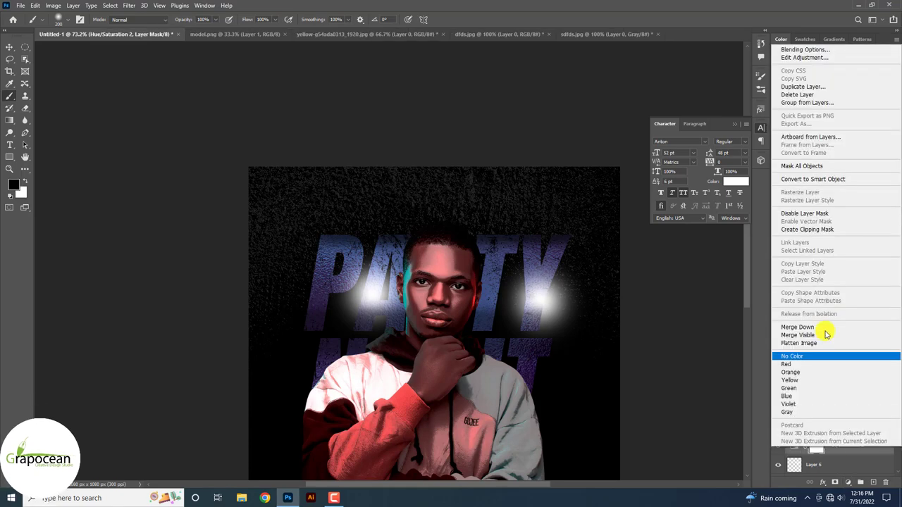
left_click(809, 231)
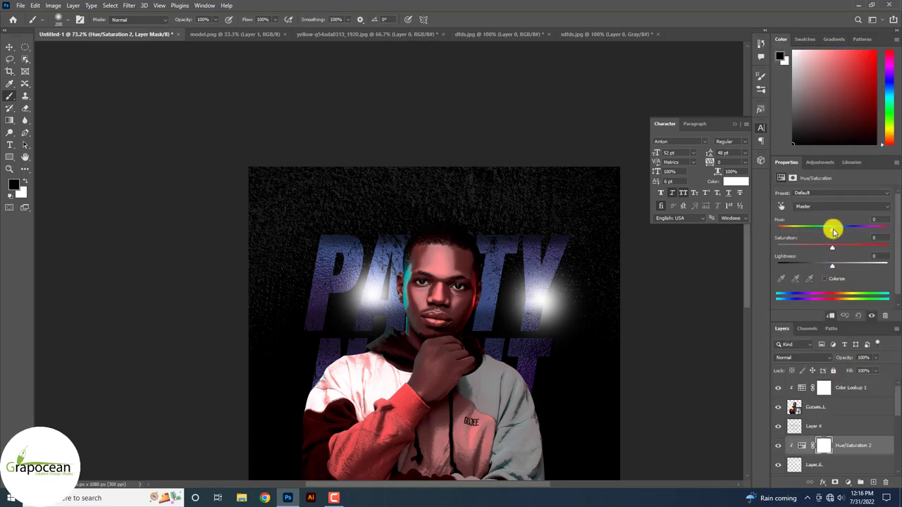
Step: Colorize the glows cyan-blue with Hue 195, Saturation 92, Lightness -81
left_click_drag(834, 231, 884, 229)
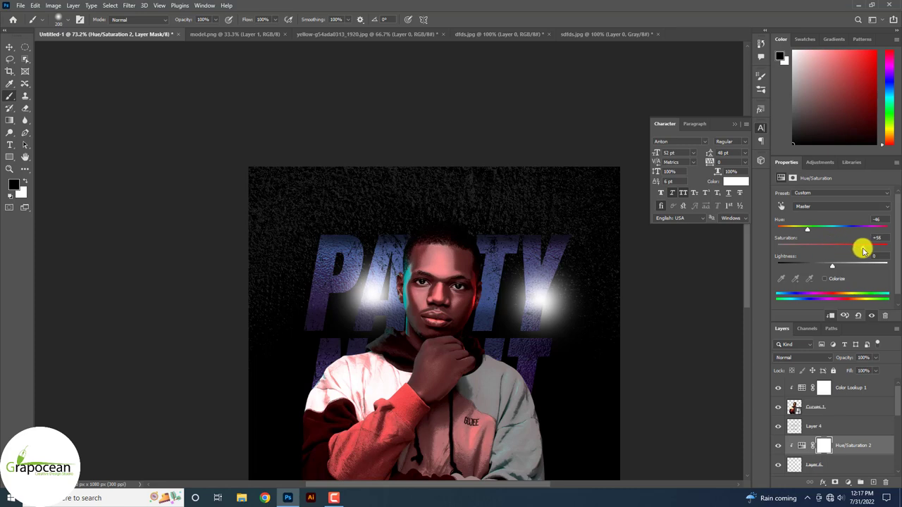
left_click_drag(832, 266, 834, 266)
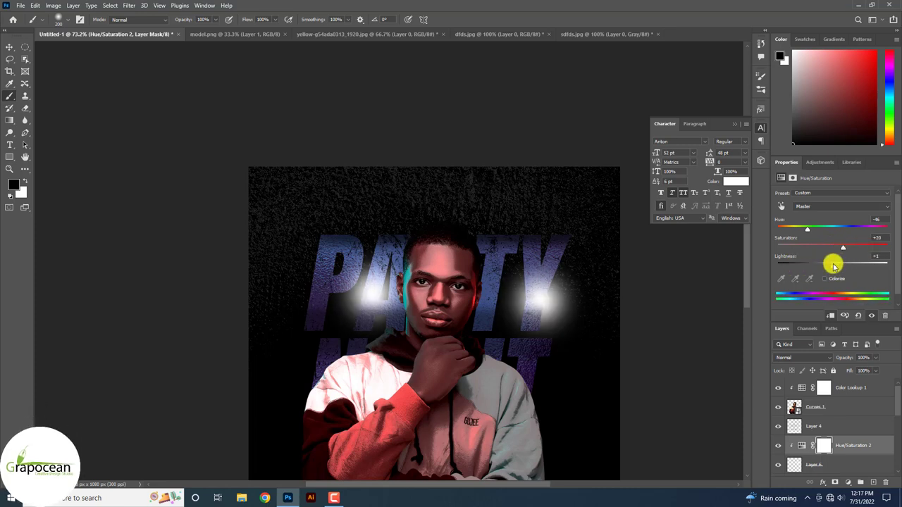
left_click_drag(812, 230, 792, 229)
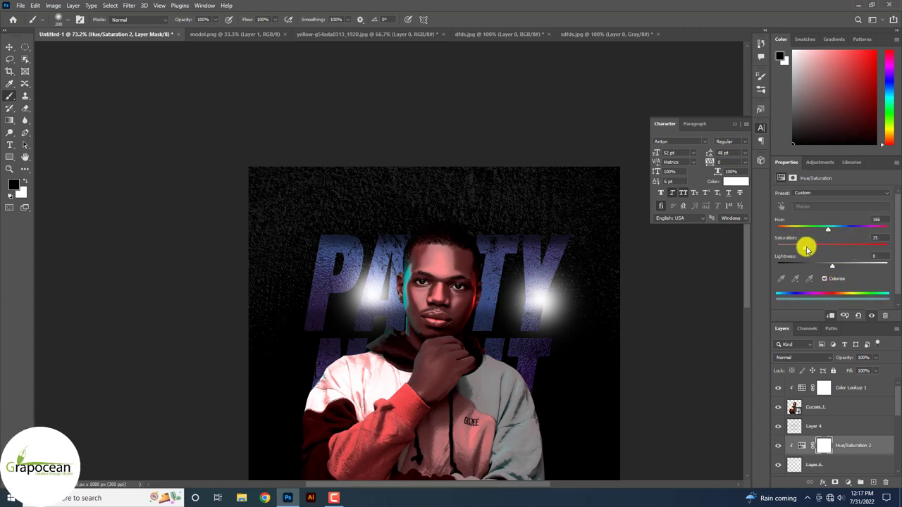
mouse_move(835, 271)
left_mouse_down()
mouse_move(841, 262)
mouse_move(874, 268)
mouse_move(804, 266)
mouse_move(811, 271)
left_mouse_up()
mouse_move(830, 229)
left_mouse_down()
mouse_move(886, 242)
mouse_move(857, 238)
mouse_move(854, 246)
mouse_move(879, 250)
mouse_move(856, 229)
mouse_move(773, 228)
mouse_move(850, 228)
mouse_move(838, 233)
left_mouse_up()
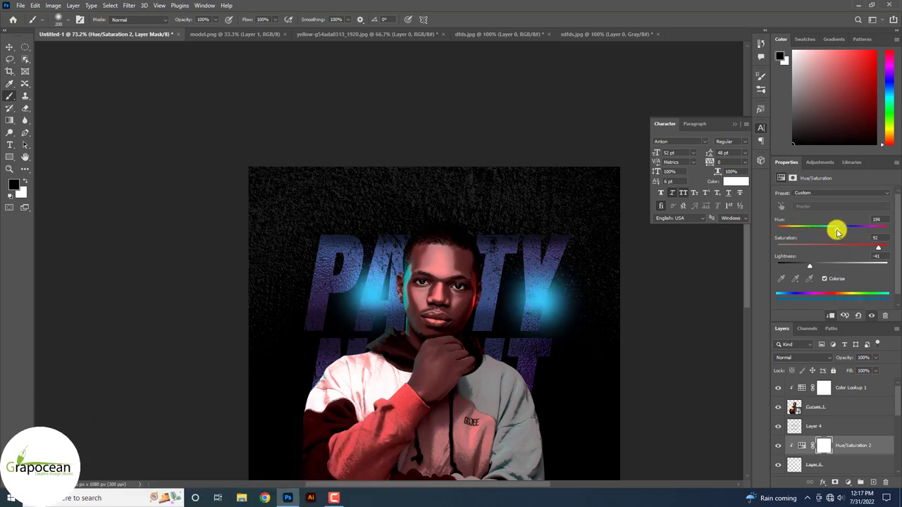
left_click(10, 47)
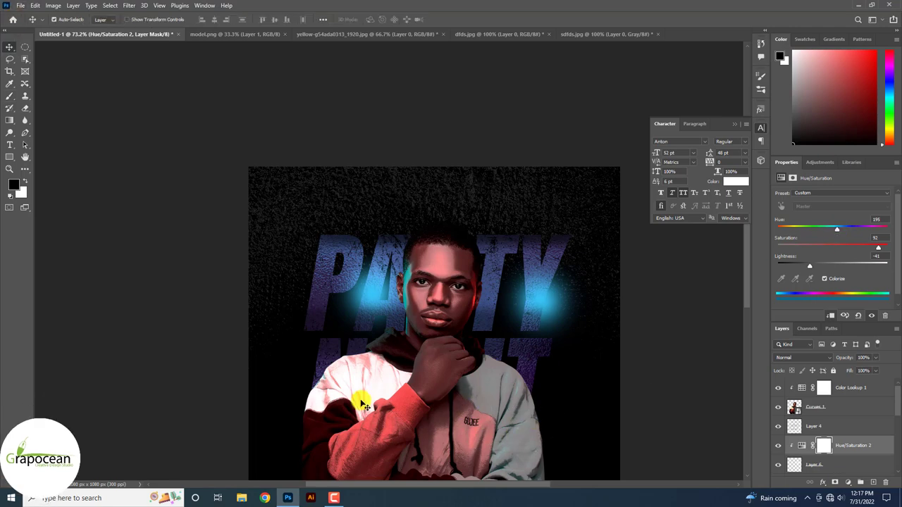
Step: Nudge the glow into place and set Layer 6's blend mode to Linear Light
scroll(362, 402, "down", 4)
scroll(456, 384, "up", 3)
mouse_move(466, 326)
left_mouse_down()
mouse_move(448, 308)
mouse_move(455, 304)
left_mouse_up()
left_click(787, 465)
left_click(801, 359)
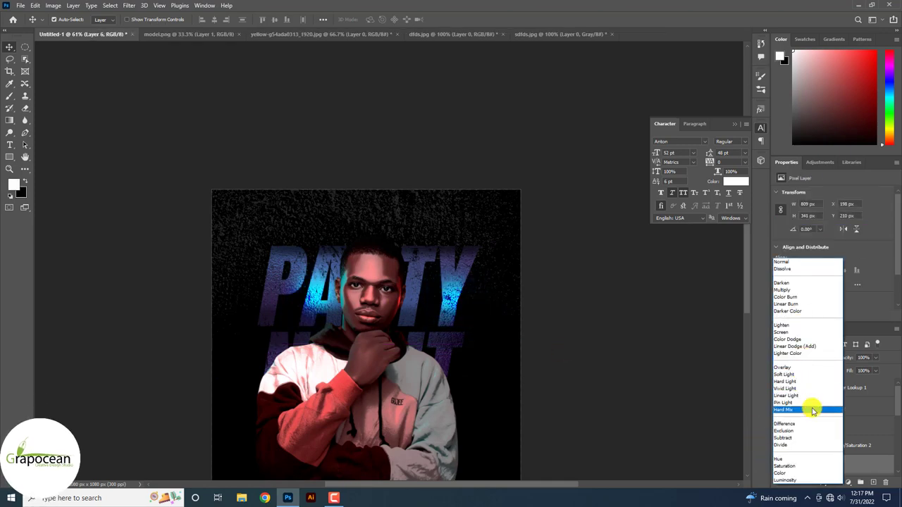
left_click(809, 395)
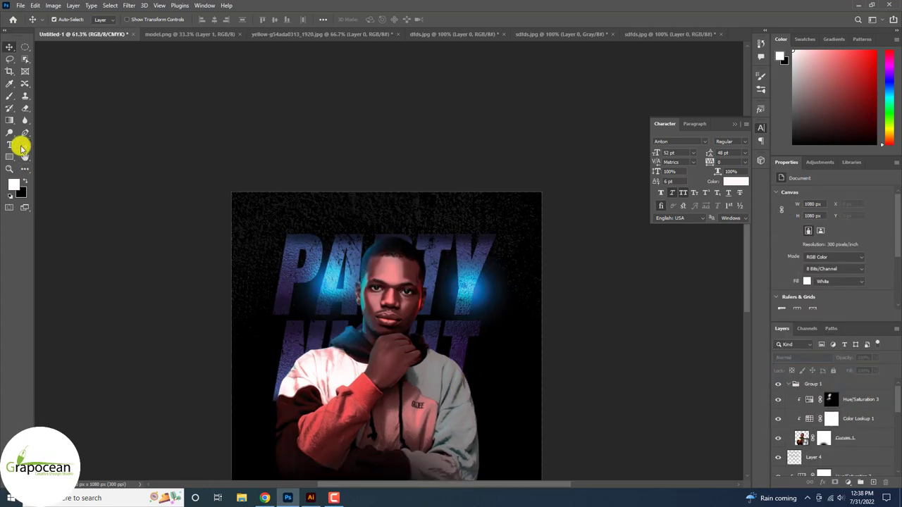
left_click(10, 144)
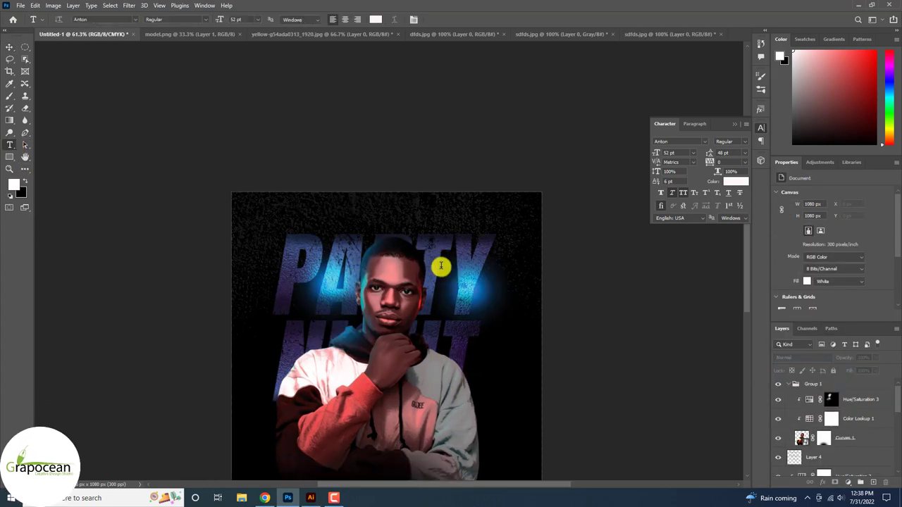
Step: Add a small red (d44141) CREATIVE DESIGN heading at the top centre
left_click(361, 226)
key("BackSpace")
type("CREATIV")
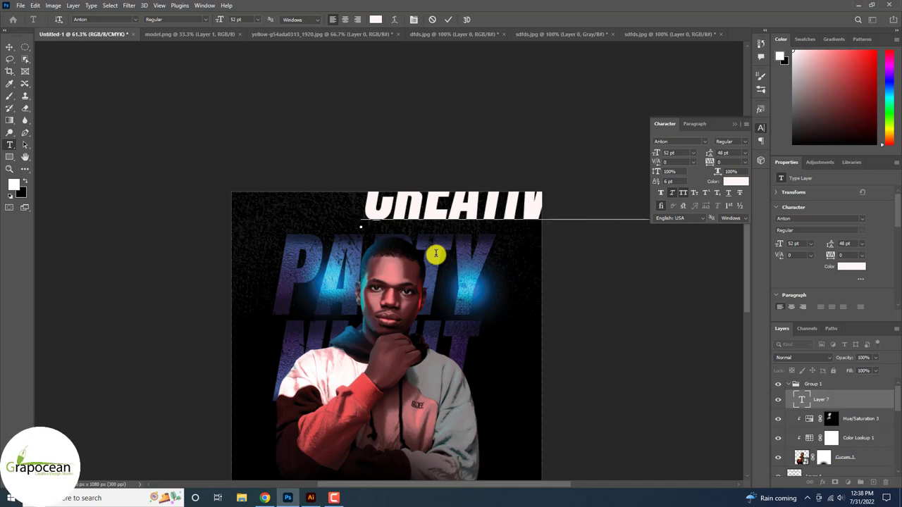
left_click_drag(221, 20, 202, 21)
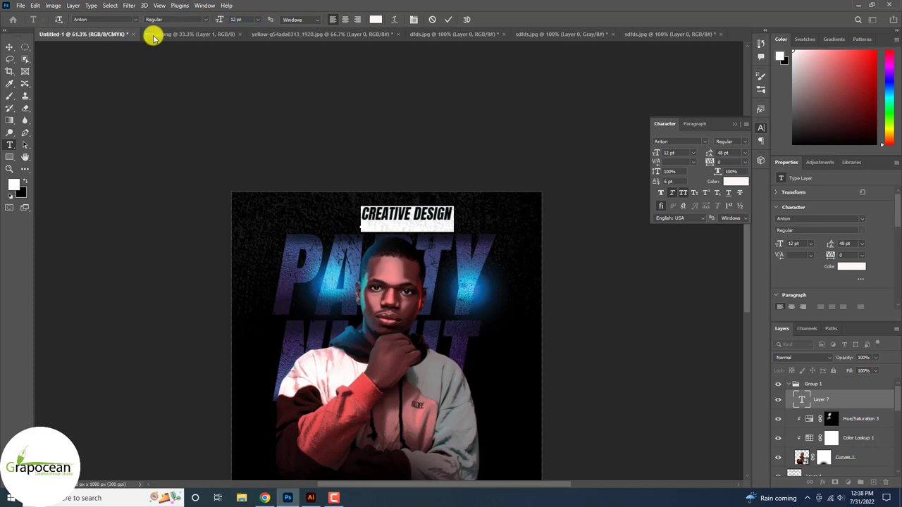
left_click(376, 19)
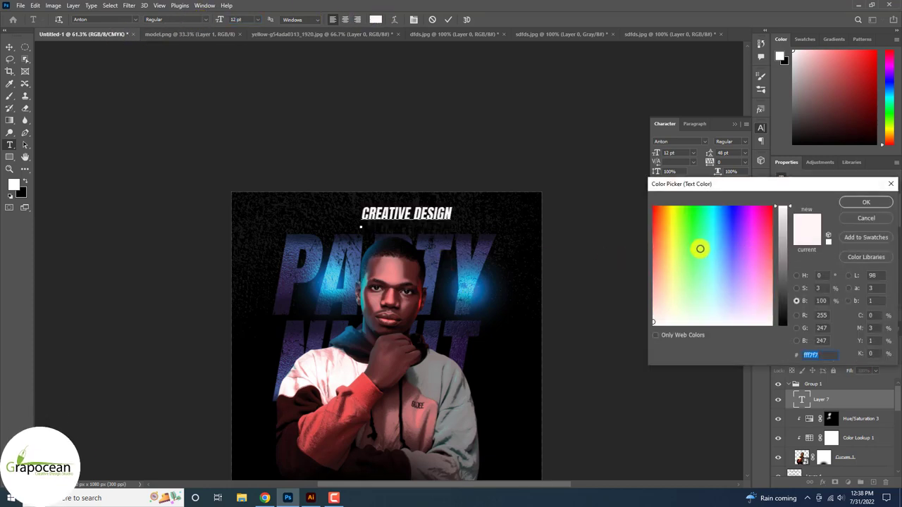
left_click(776, 225)
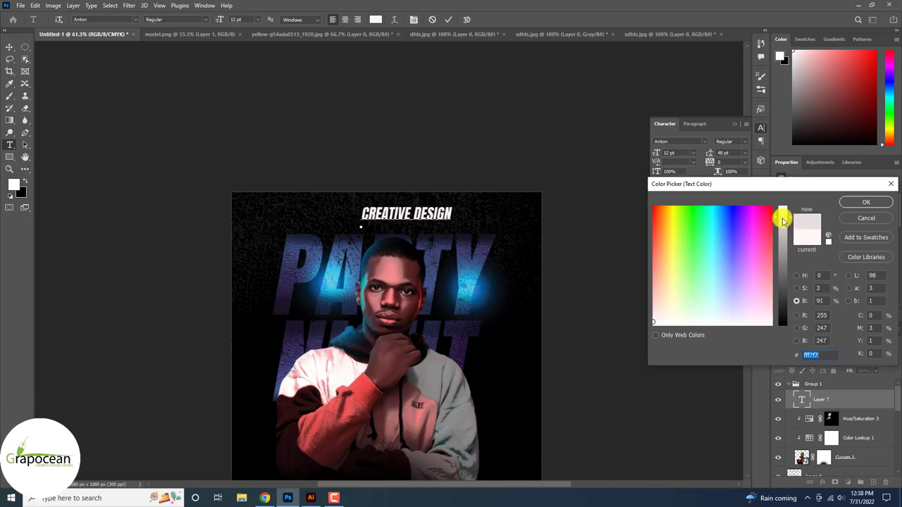
left_click_drag(790, 227, 788, 250)
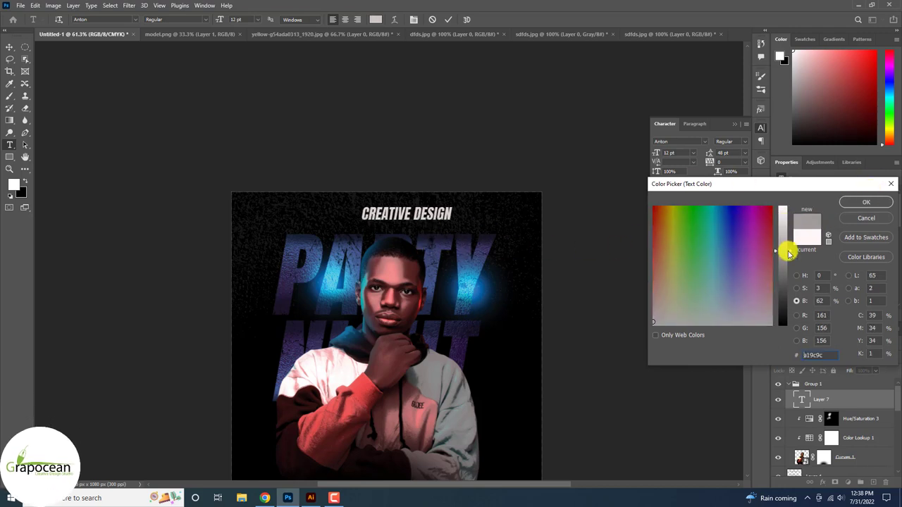
type("d44141")
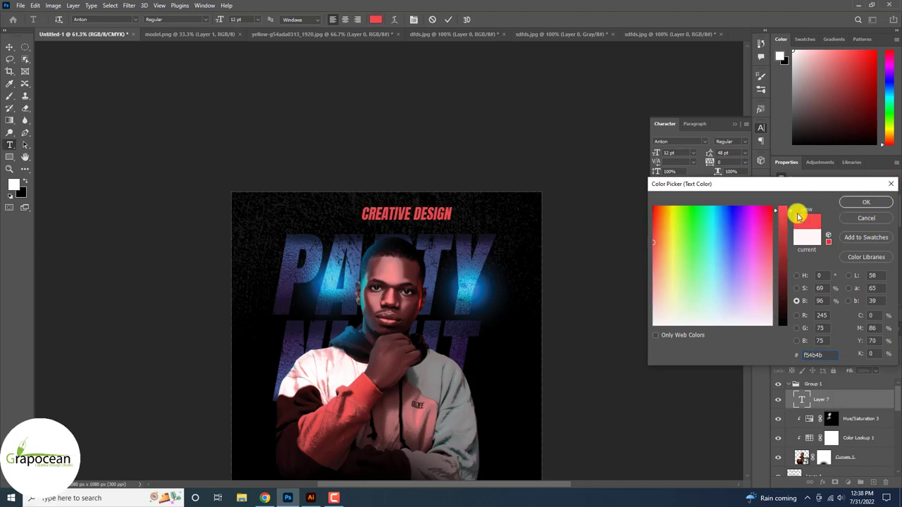
left_click(866, 203)
Step: Open Party Night's Blending Options, then apply the brighter cyan edge to its letters
left_click(9, 46)
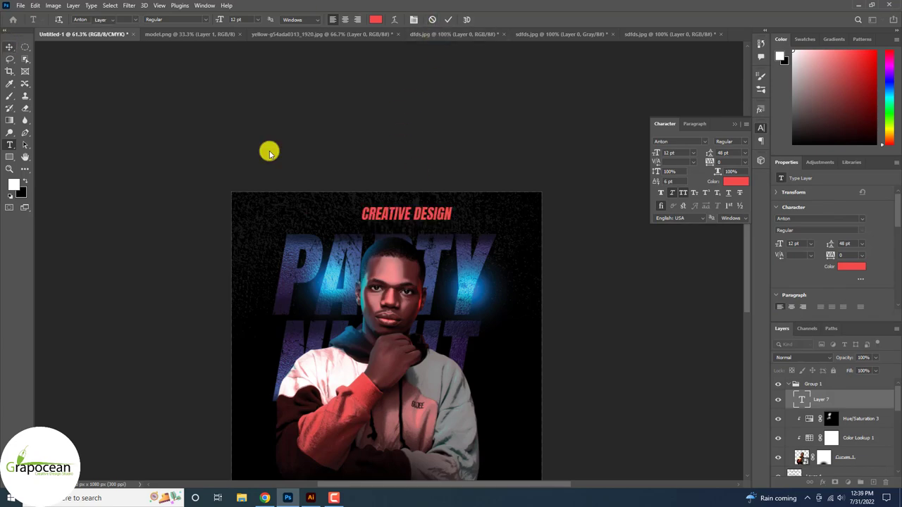
scroll(458, 237, "up", 3)
scroll(838, 458, "down", 5)
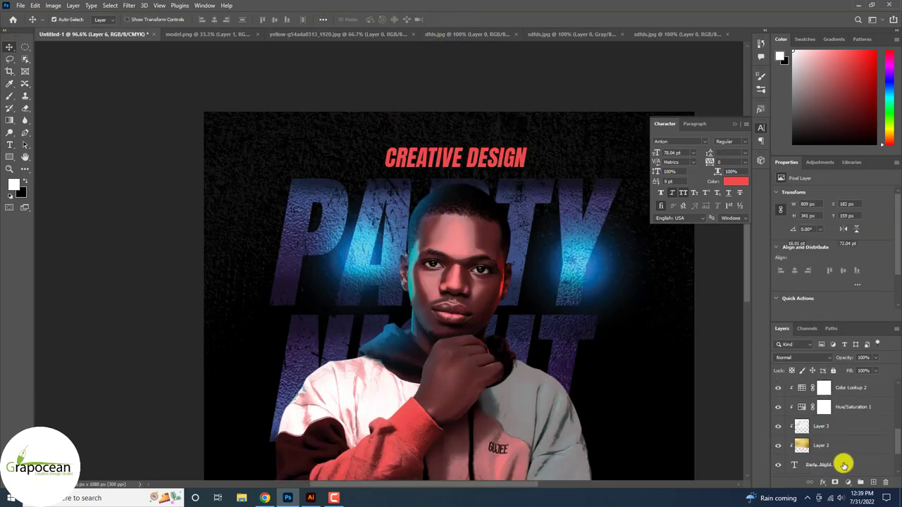
right_click(843, 465)
left_click(807, 35)
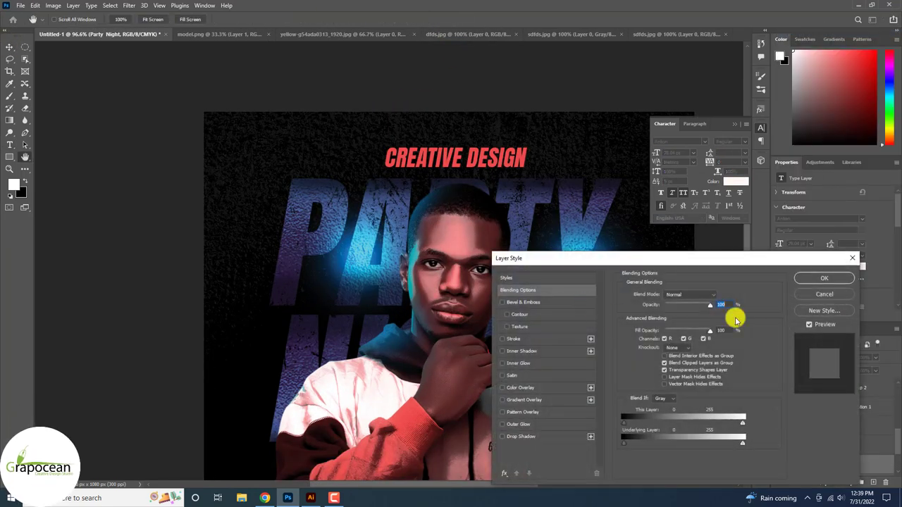
left_click(824, 279)
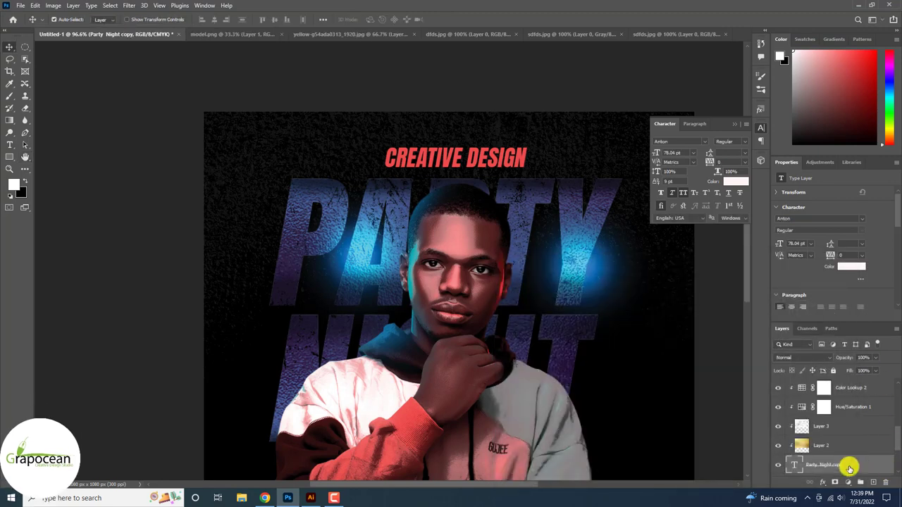
scroll(849, 468, "down", 1)
right_click(867, 459)
left_click(804, 28)
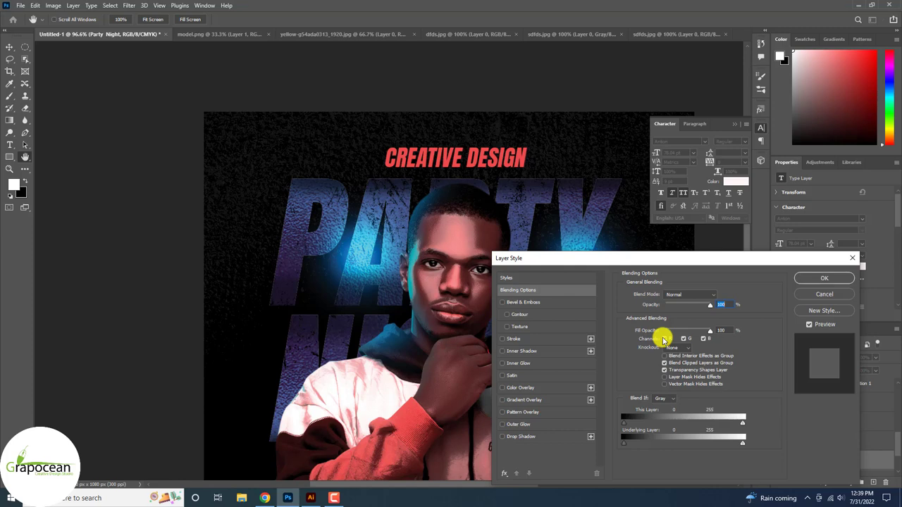
left_click(819, 279)
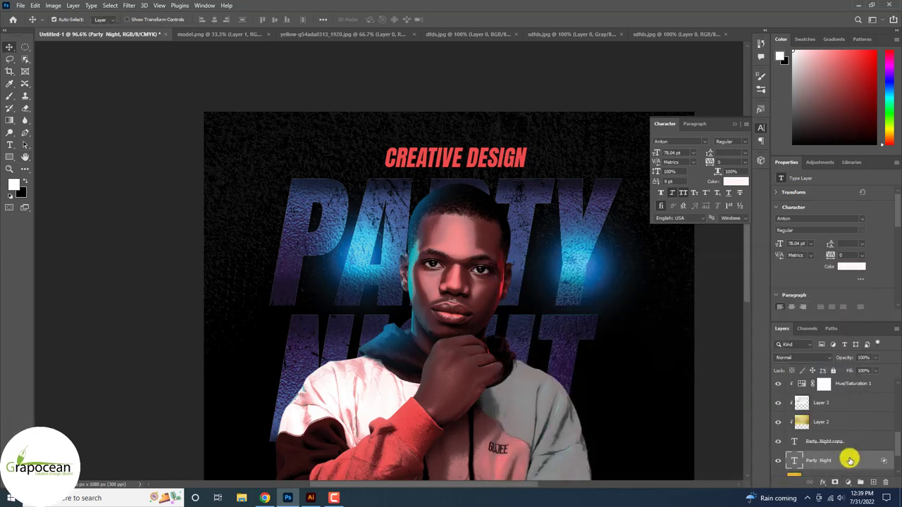
left_click_drag(841, 470, 838, 472)
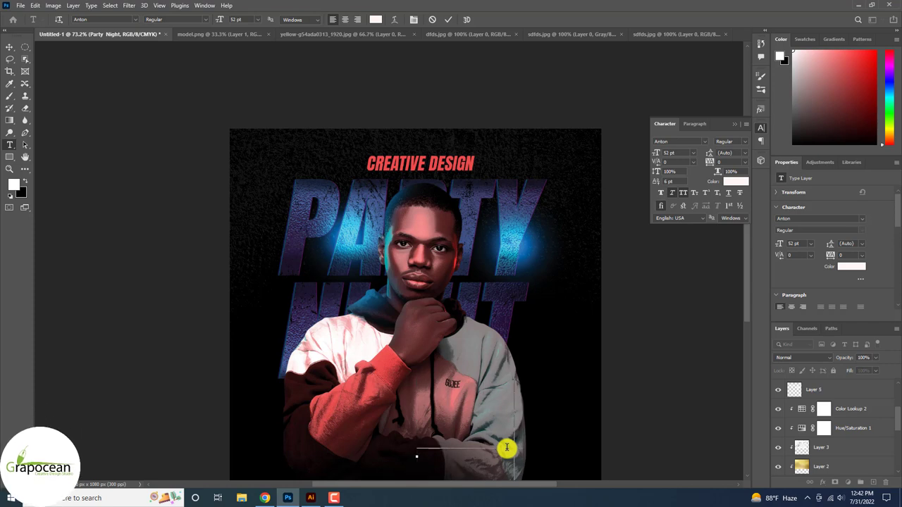
Step: Set the script name in CollectionFree and move it up across the top of PARTY
left_click(132, 19)
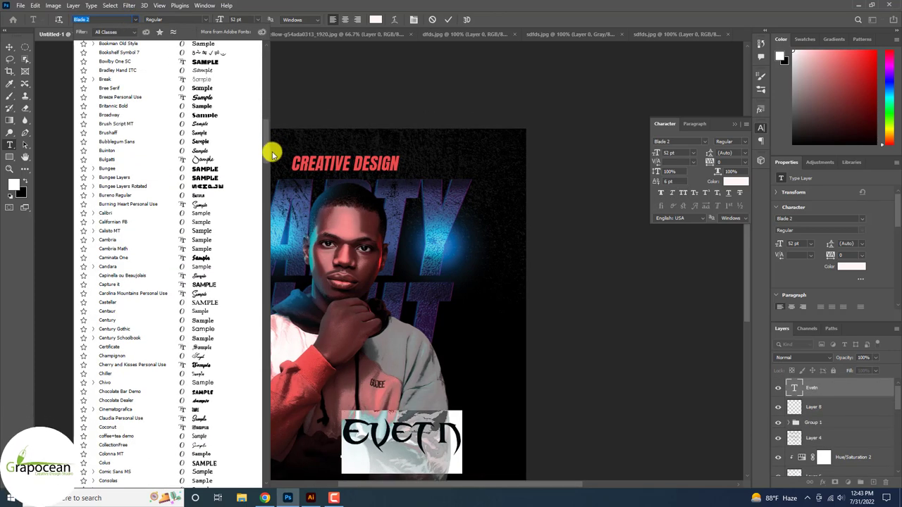
left_click(202, 445)
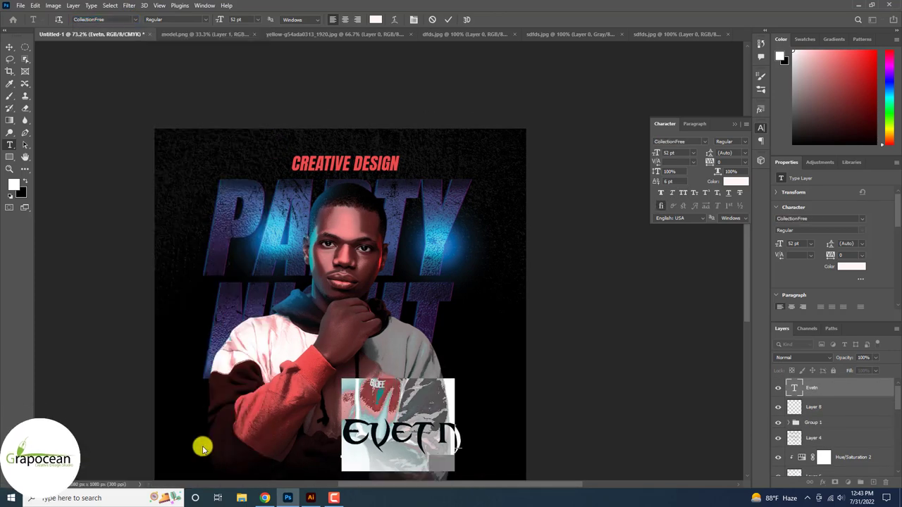
left_click(13, 51)
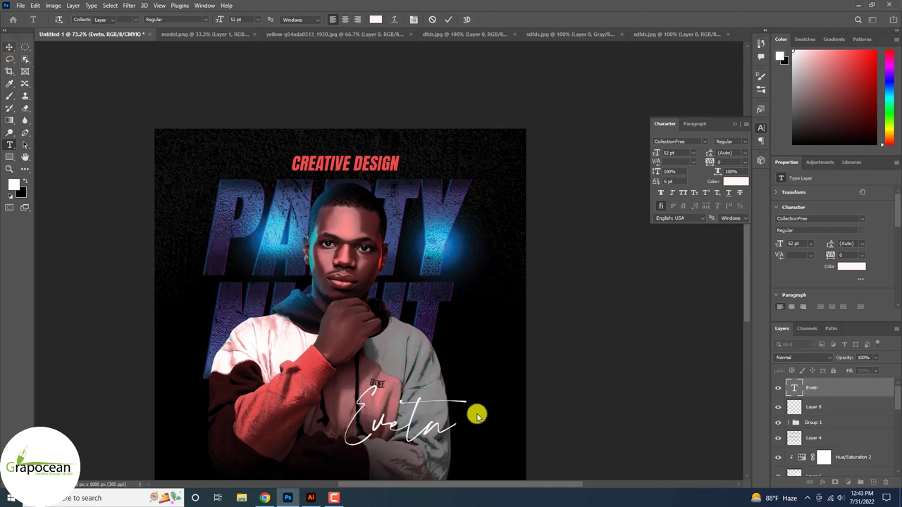
scroll(421, 412, "up", 2)
left_click_drag(416, 403, 334, 246)
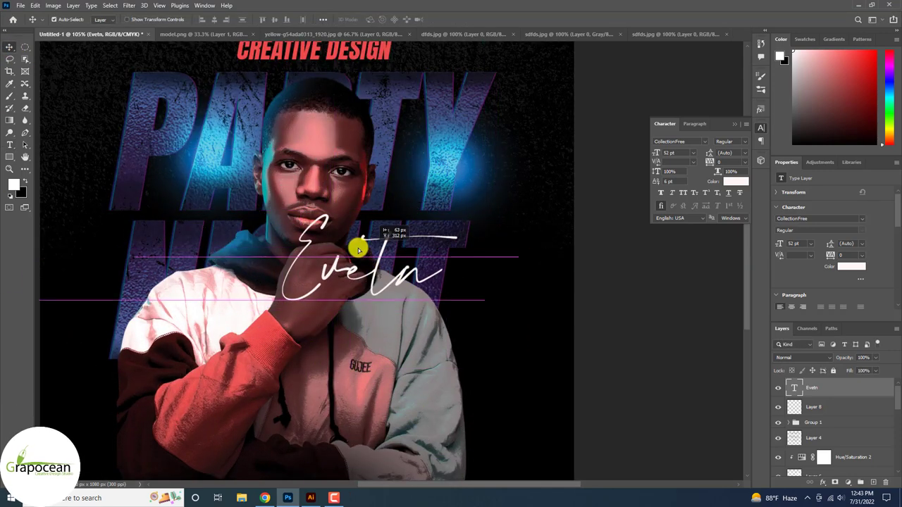
mouse_move(334, 247)
left_mouse_down()
mouse_move(330, 104)
mouse_move(332, 235)
mouse_move(339, 106)
left_mouse_up()
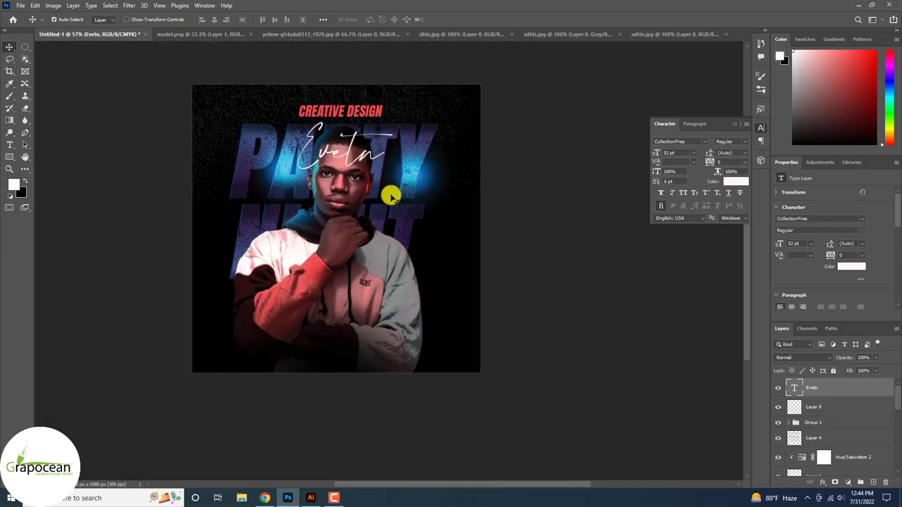
scroll(373, 243, "down", 3)
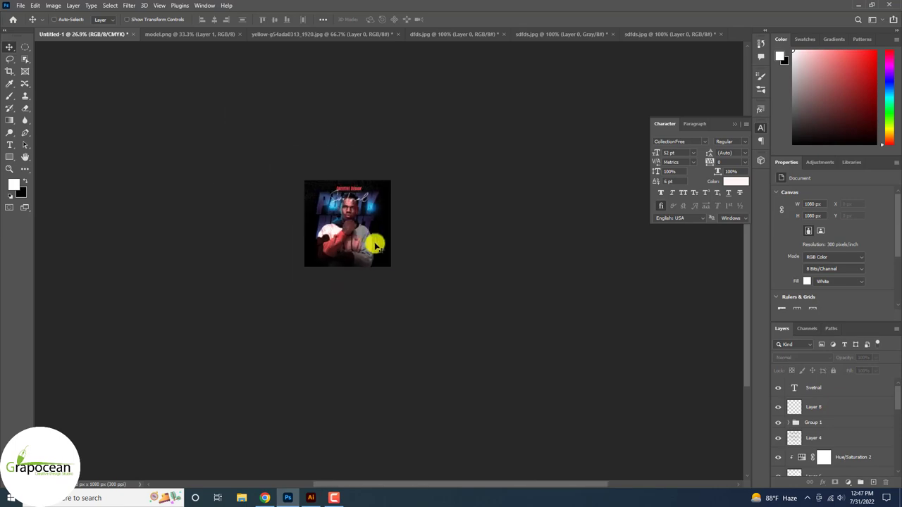
scroll(357, 199, "up", 2)
scroll(351, 227, "up", 5)
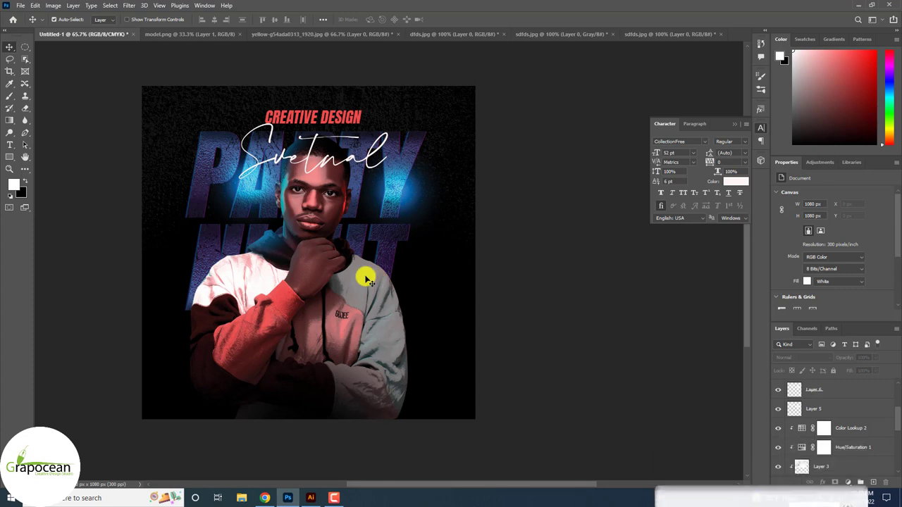
Step: In Illustrator, draw an upright hexagon with the Polygon tool beside the artboard
left_click(309, 498)
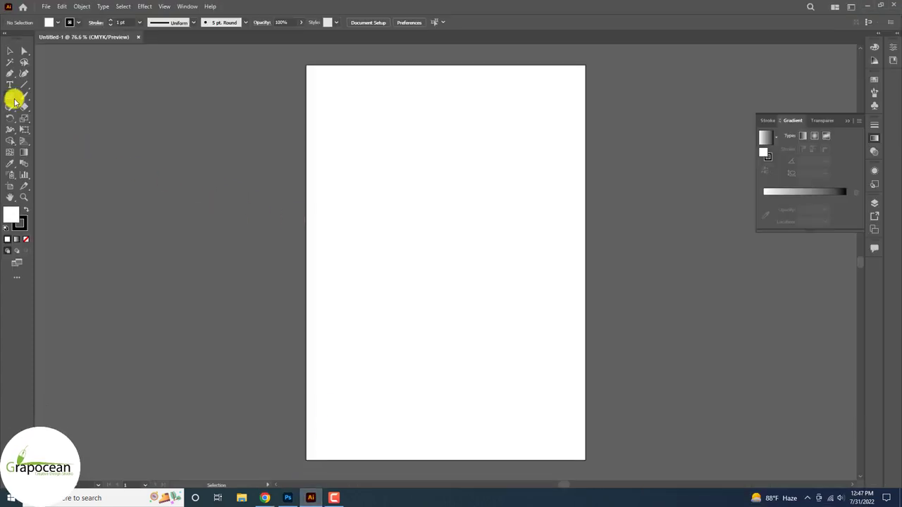
left_click(15, 101)
left_click(42, 128)
left_click_drag(177, 176, 218, 210)
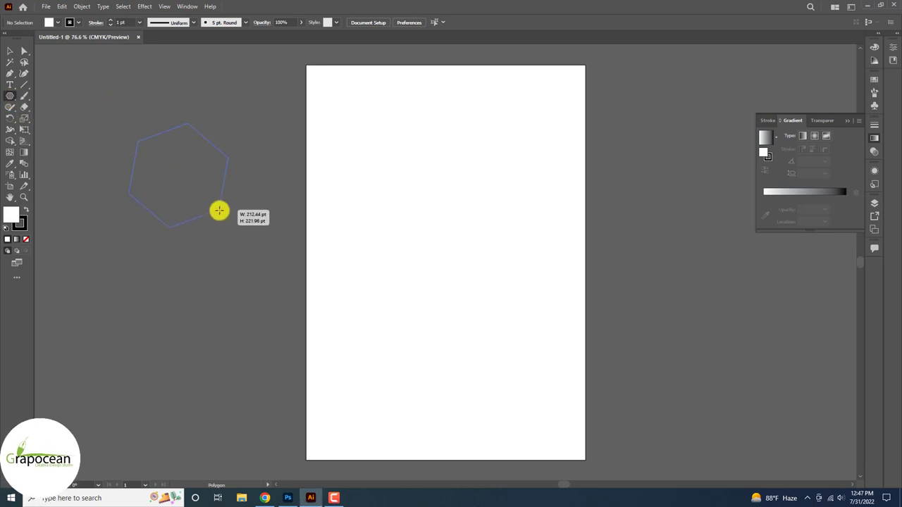
left_click(258, 228)
left_click(473, 268)
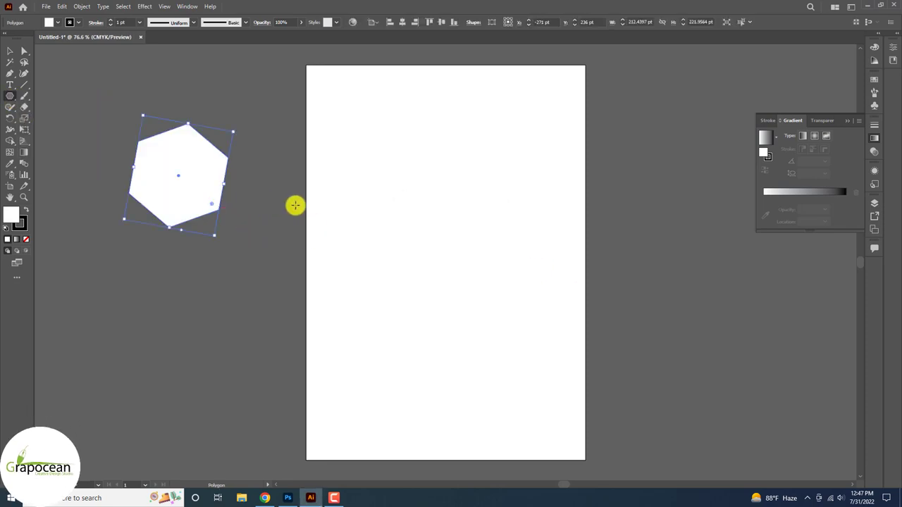
key("Delete")
left_click_drag(113, 136, 157, 169)
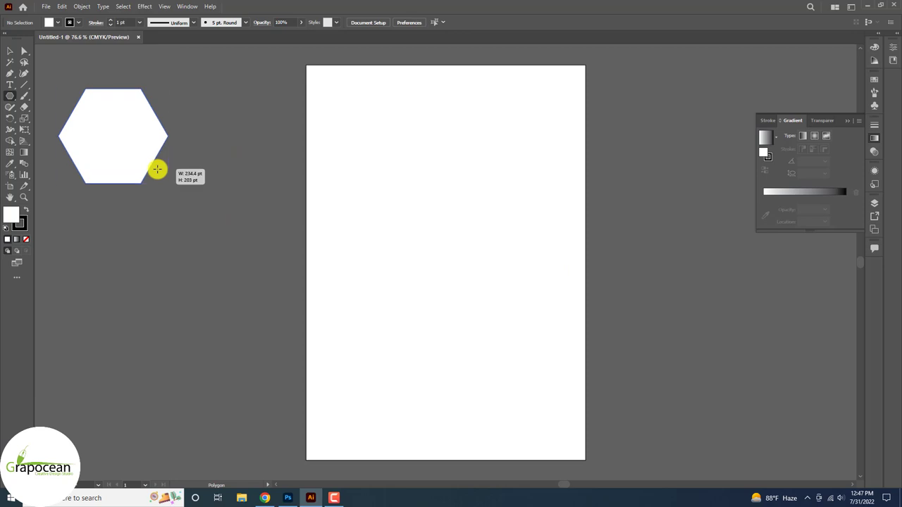
Step: Reposition the hexagon, rotate it 90° and set its fill to None
left_click(10, 51)
left_click_drag(125, 145, 179, 207)
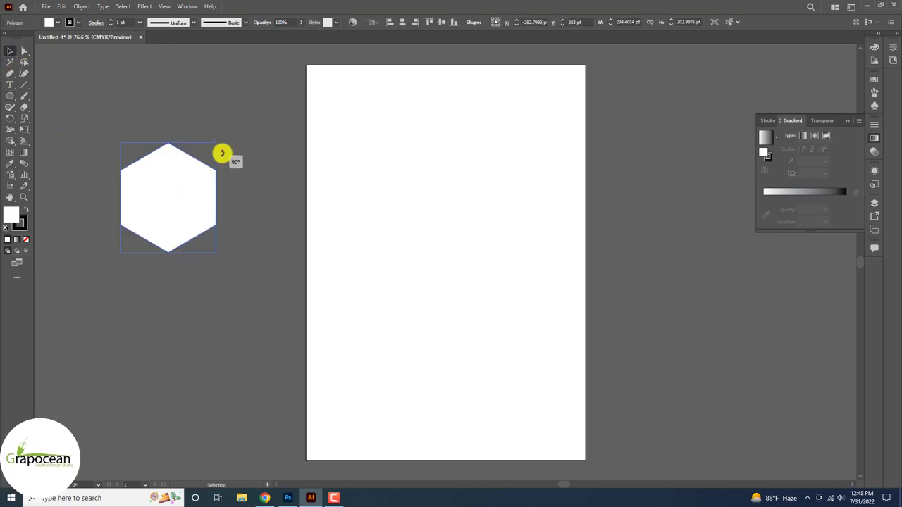
left_click_drag(239, 230, 221, 151)
left_click(92, 137)
left_click(155, 181)
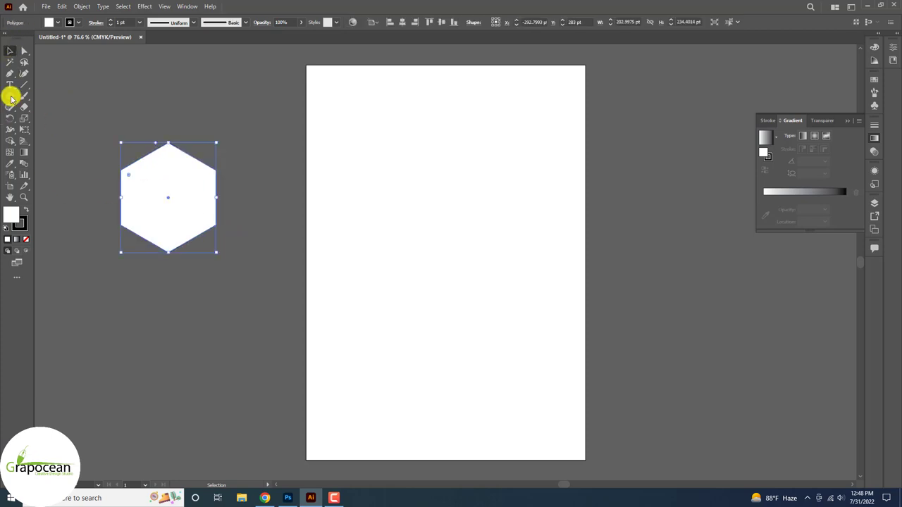
left_click(62, 24)
left_click(10, 31)
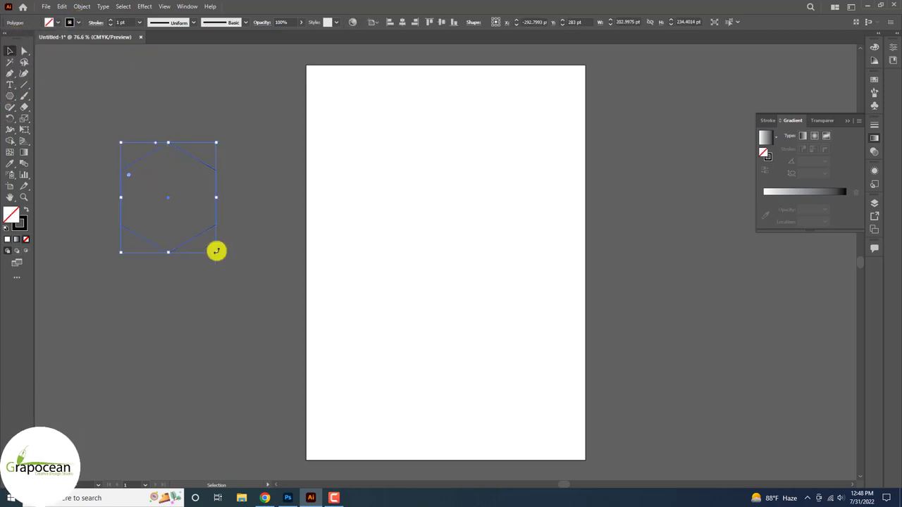
left_click(284, 274)
Step: Delete the hexagon's bottom anchor and both vertical segments, leaving a chevron
left_click(212, 226)
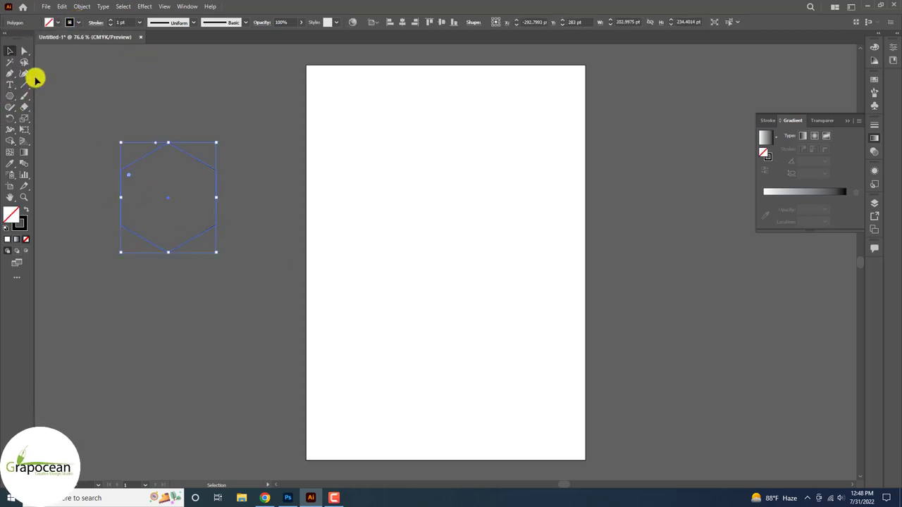
left_click(24, 51)
left_click(169, 246)
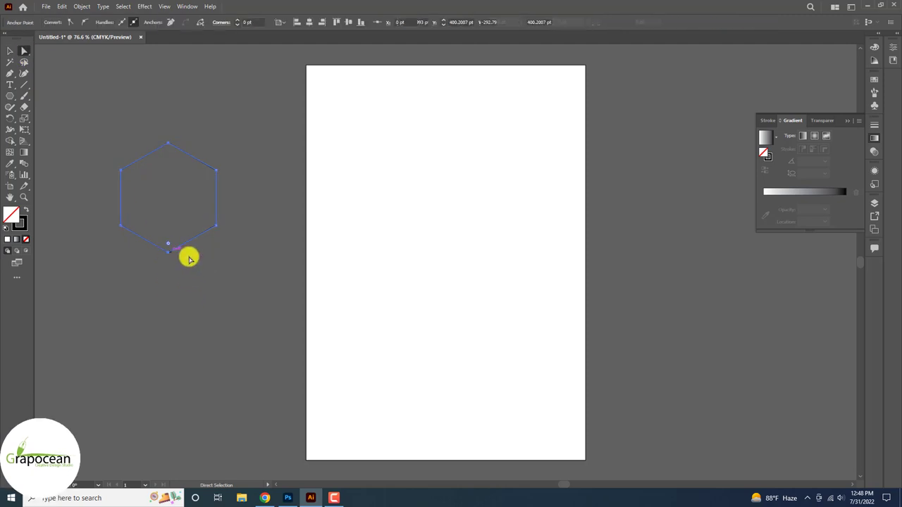
key("Delete")
left_click(216, 225)
key("Delete")
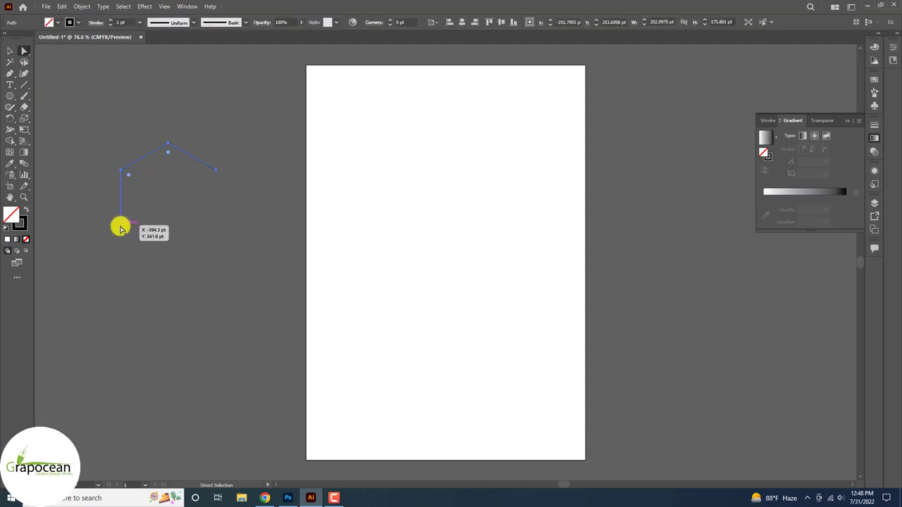
left_click(121, 228)
key("Delete")
left_click(191, 213)
Step: Alt-drag a copy of the chevron upward and repeat with Ctrl+D to stack five
left_click(179, 155)
scroll(210, 185, "up", 1)
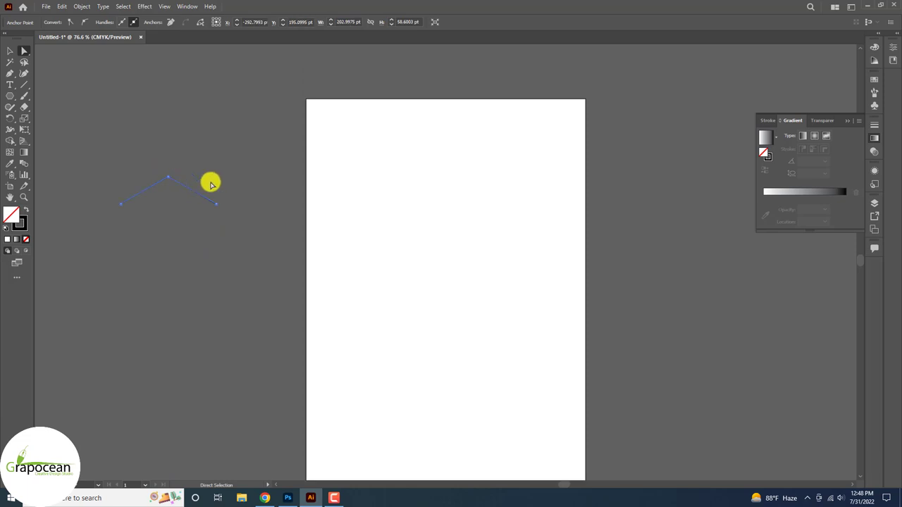
left_click(210, 185)
scroll(197, 187, "up", 2)
left_click_drag(182, 211, 188, 167)
key("ctrl+d")
key("ctrl+d")
Step: Draw a vertical line along the chevrons' left ends and copy it to their centre
left_click(290, 286)
scroll(293, 282, "down", 4)
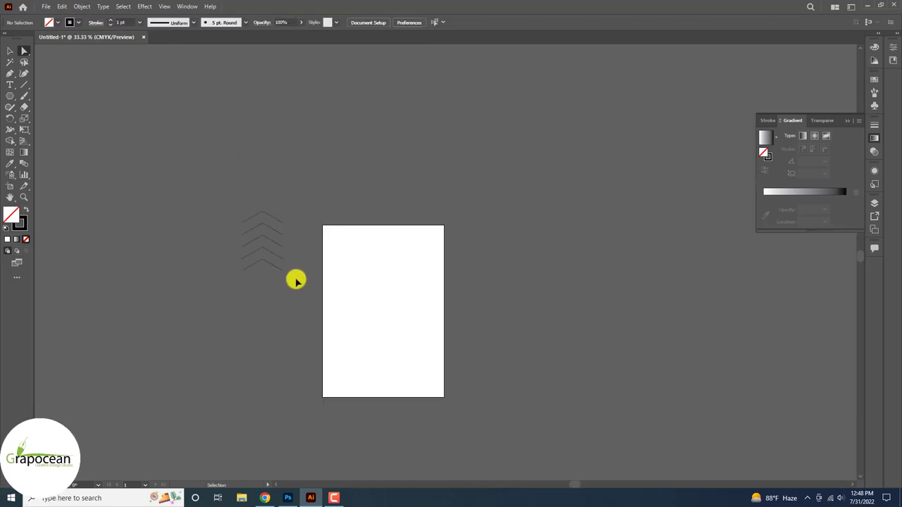
scroll(293, 289, "up", 2)
scroll(297, 316, "up", 2)
scroll(303, 312, "down", 1)
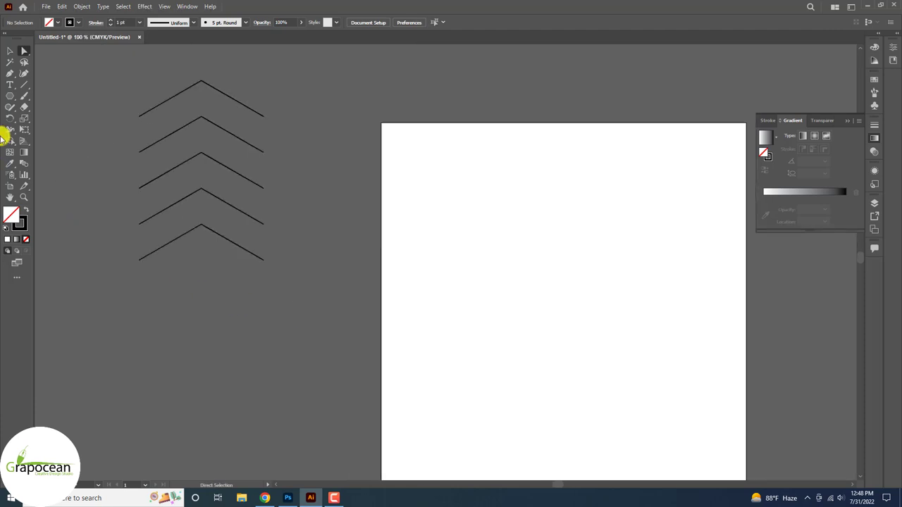
left_click(24, 84)
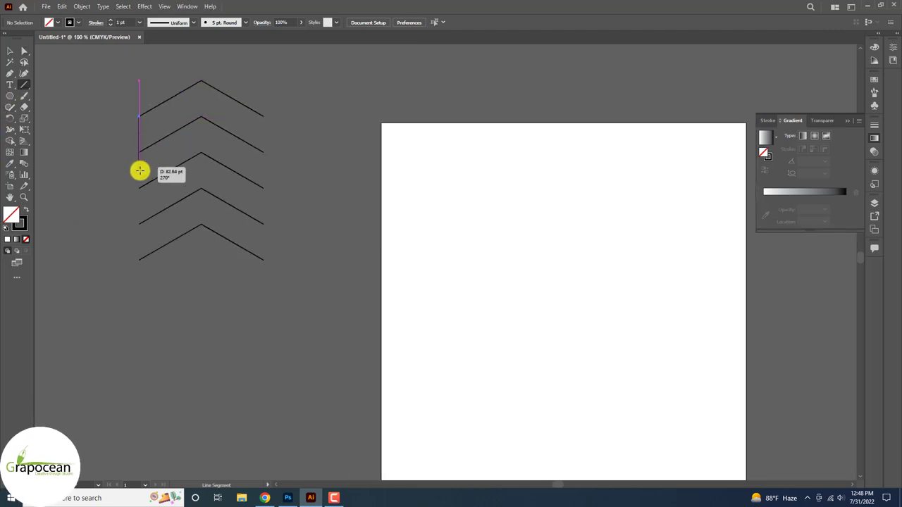
left_click_drag(139, 235, 140, 259)
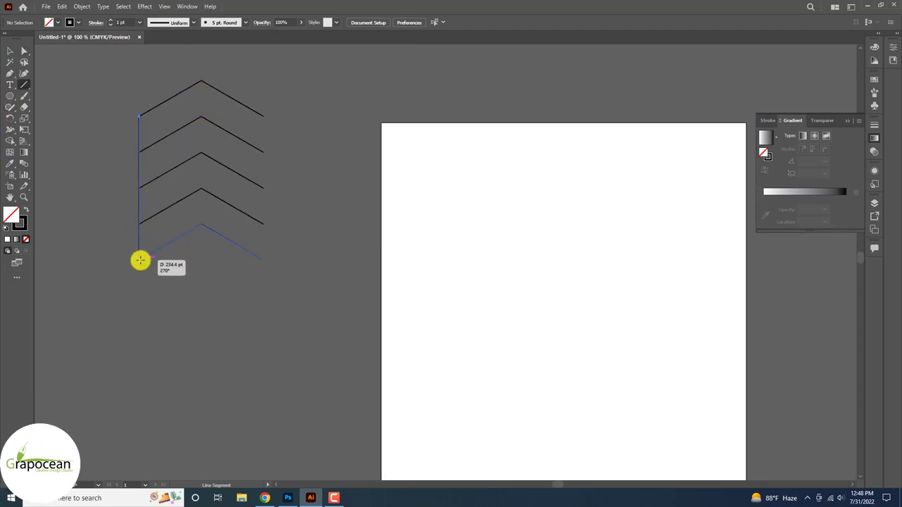
left_click(10, 51)
left_click(148, 175)
scroll(141, 176, "up", 1)
mouse_move(137, 176)
left_mouse_down()
mouse_move(229, 162)
mouse_move(323, 162)
mouse_move(231, 167)
left_mouse_up()
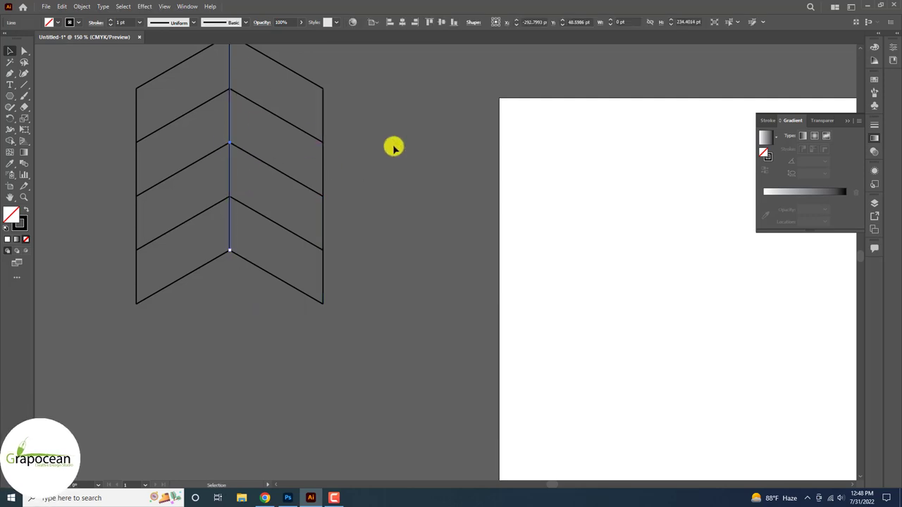
Step: Scale the chevron-and-line artwork down and thicken all strokes to 2 pt
left_click(392, 145)
scroll(373, 242, "down", 2)
left_click_drag(368, 255, 183, 140)
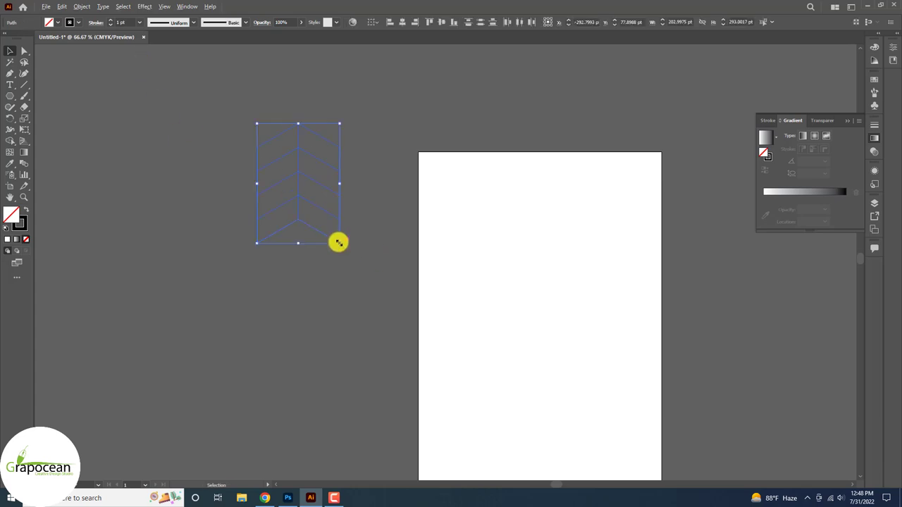
left_click_drag(338, 242, 317, 232)
scroll(339, 233, "up", 3)
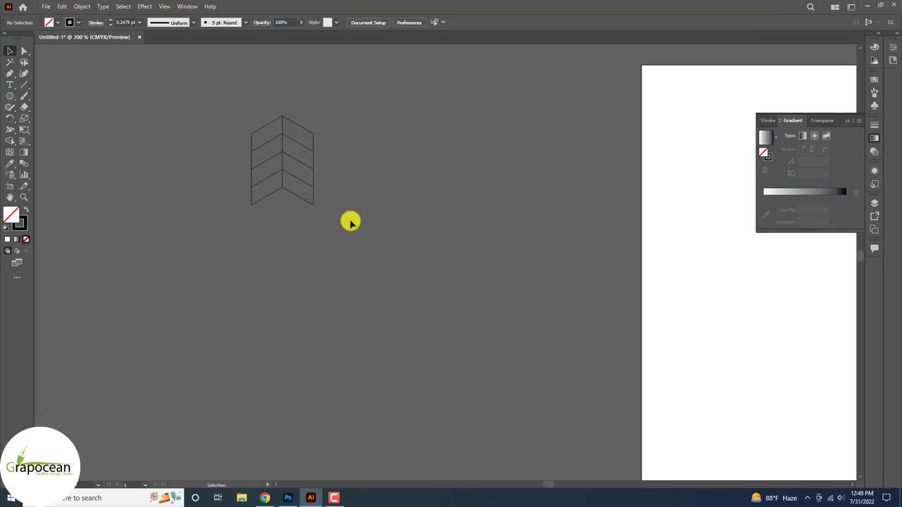
left_click(109, 19)
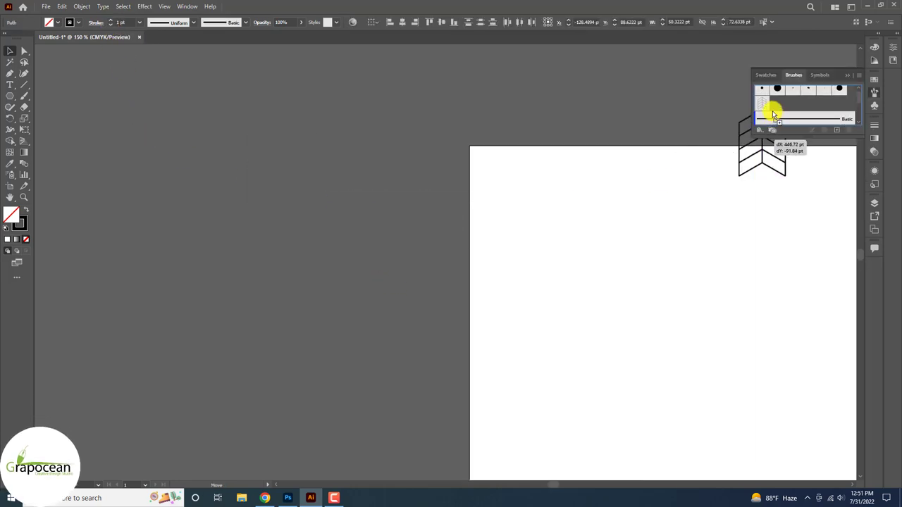
Step: Save the chevron artwork as a new pattern brush and delete it from the canvas
left_click_drag(345, 227, 772, 110)
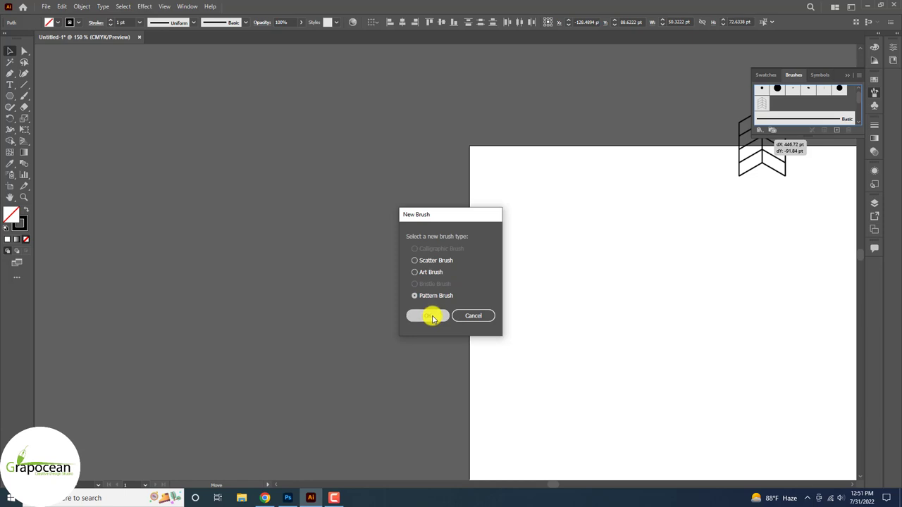
left_click(433, 318)
left_click(534, 373)
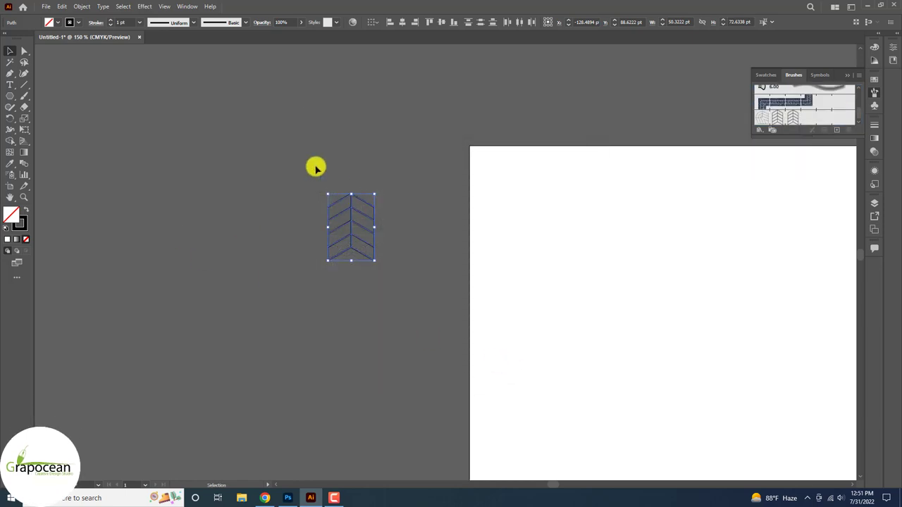
key("Delete")
Step: Draw a tall vertical line and repeat evenly spaced copies to its left with Ctrl+D
left_click(24, 84)
mouse_move(294, 104)
left_mouse_down()
mouse_move(284, 436)
mouse_move(294, 435)
left_mouse_up()
left_click(10, 51)
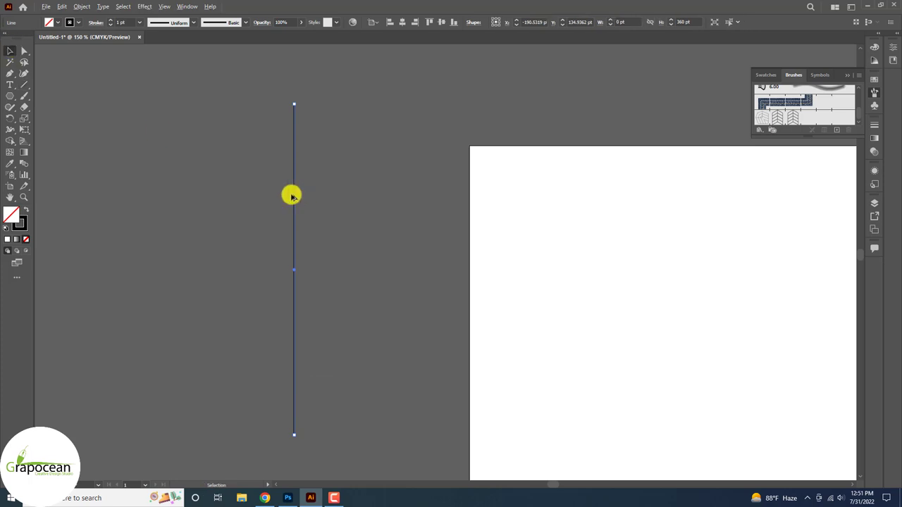
left_click_drag(293, 196, 274, 199)
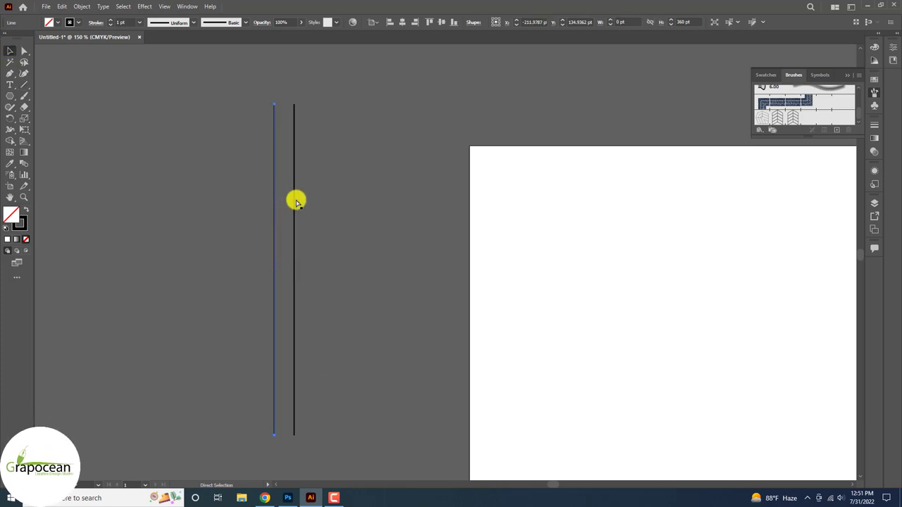
key("ctrl+d")
key("ctrl+d")
key("ctrl+d")
key("ctrl+d")
key("ctrl+d")
key("ctrl+d")
key("ctrl+d")
key("ctrl+d")
key("ctrl+d")
key("ctrl+d")
key("ctrl+d")
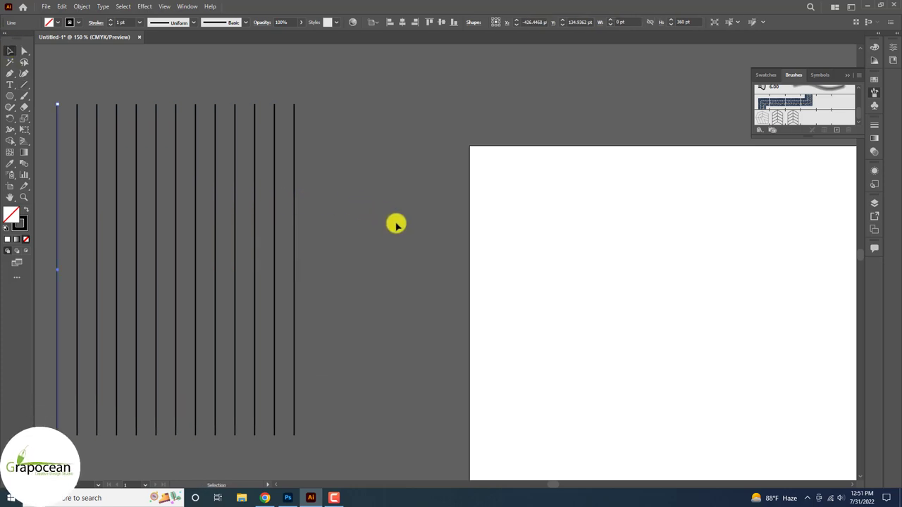
Step: Stretch all the vertical lines taller and apply the chevron pattern brush to them
scroll(396, 256, "down", 2)
key("ctrl+d")
key("v")
left_click_drag(401, 274, 151, 196)
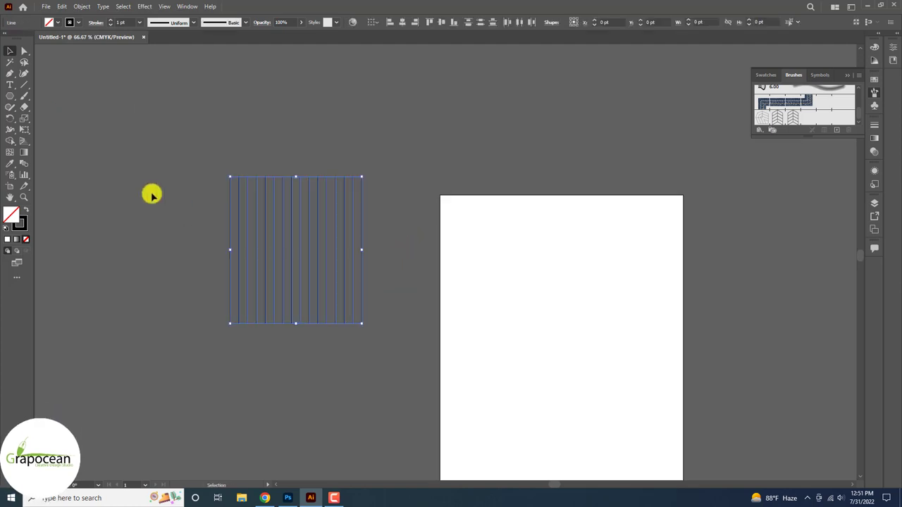
left_click_drag(296, 176, 290, 120)
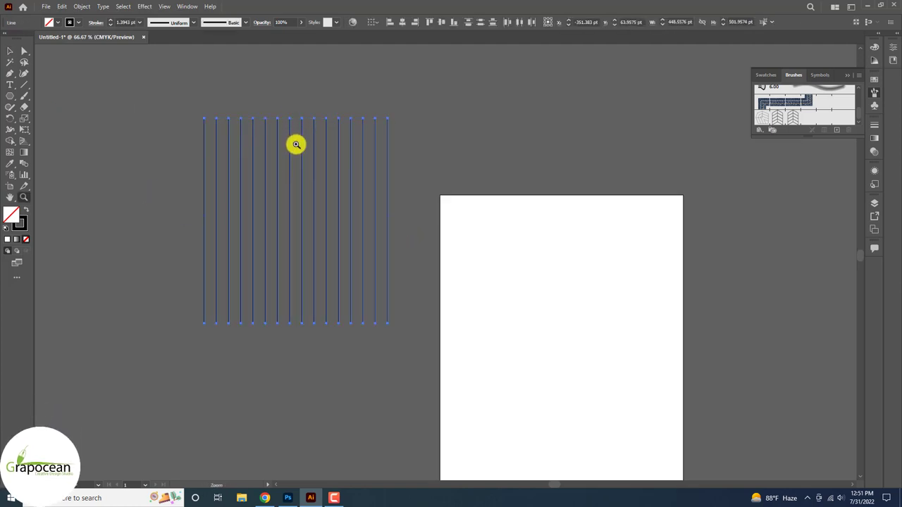
key("ctrl+z")
left_click(11, 52)
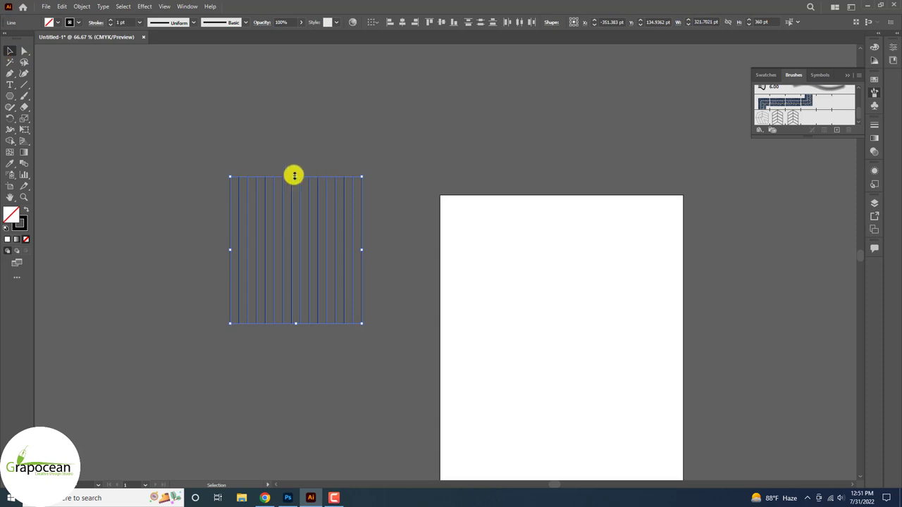
left_click_drag(295, 161, 295, 115)
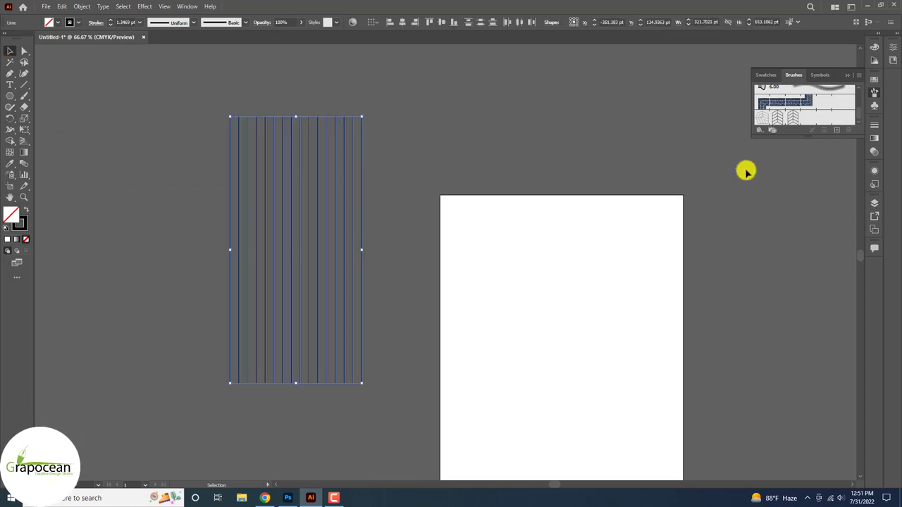
left_click(778, 120)
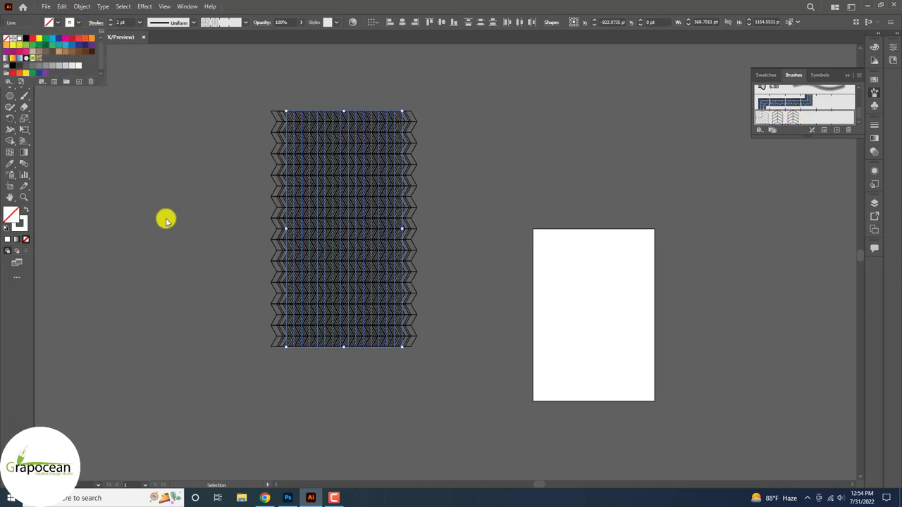
Step: Set the zigzag pattern's fill colour to white
left_click(485, 191)
key("ctrl+a")
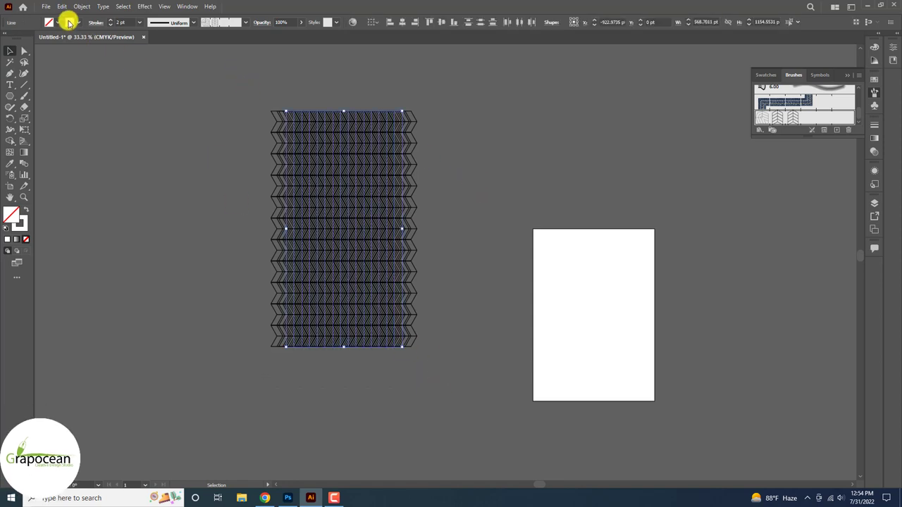
left_click(57, 22)
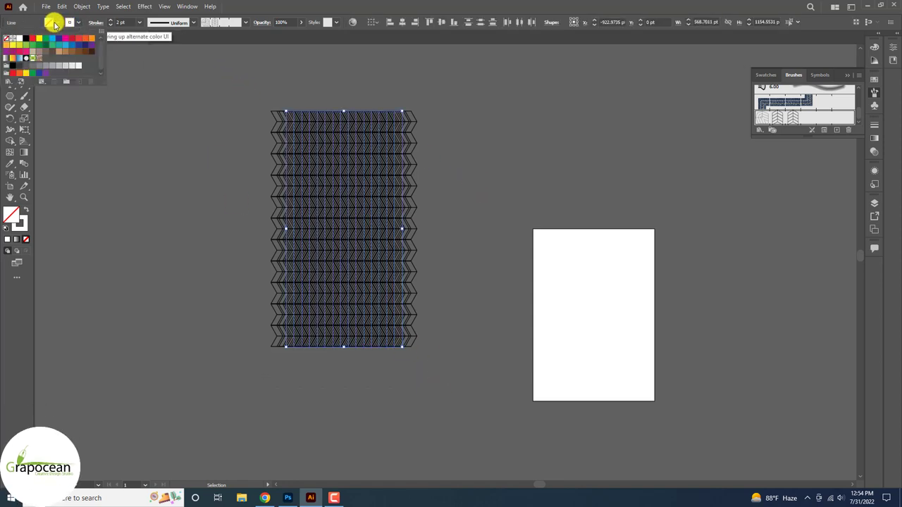
left_click(19, 38)
left_click(143, 219)
left_click(150, 232)
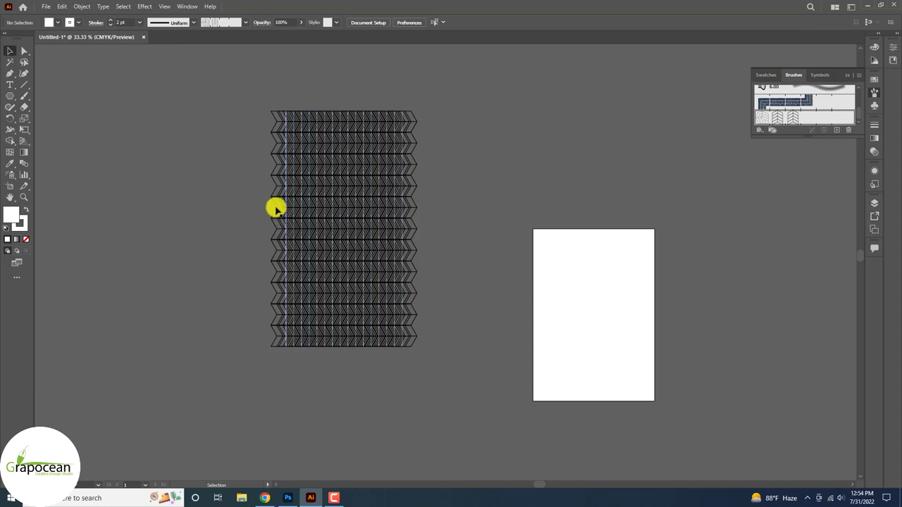
left_click(222, 227)
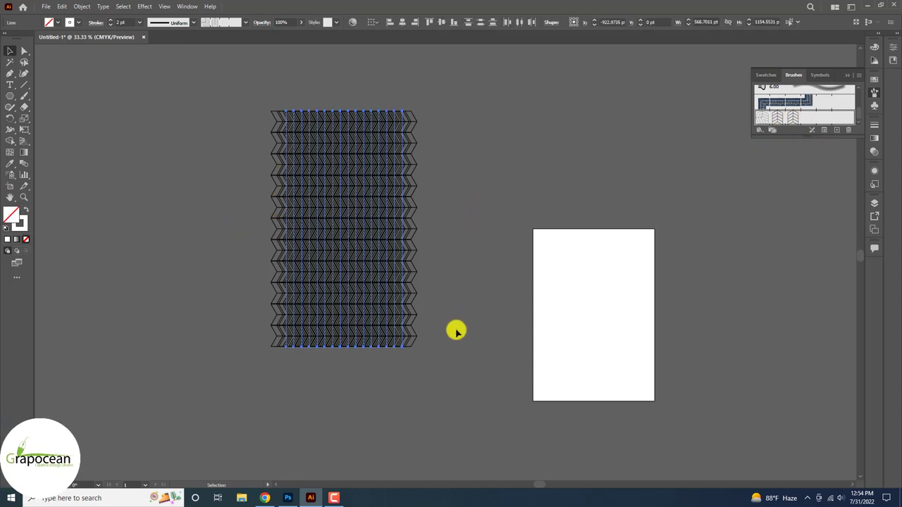
Step: Expand the zigzag pattern's appearance into shapes
left_click(342, 181)
right_click(343, 182)
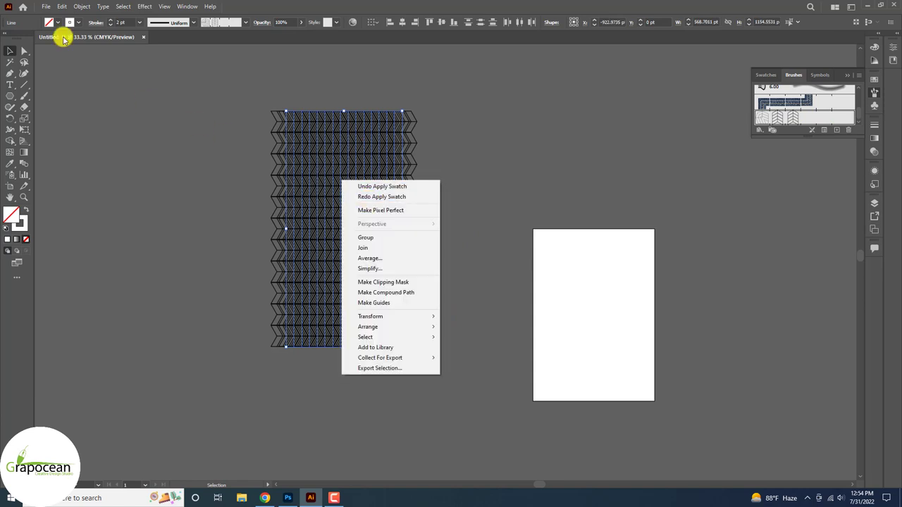
left_click(82, 6)
left_click(126, 125)
left_click(461, 173)
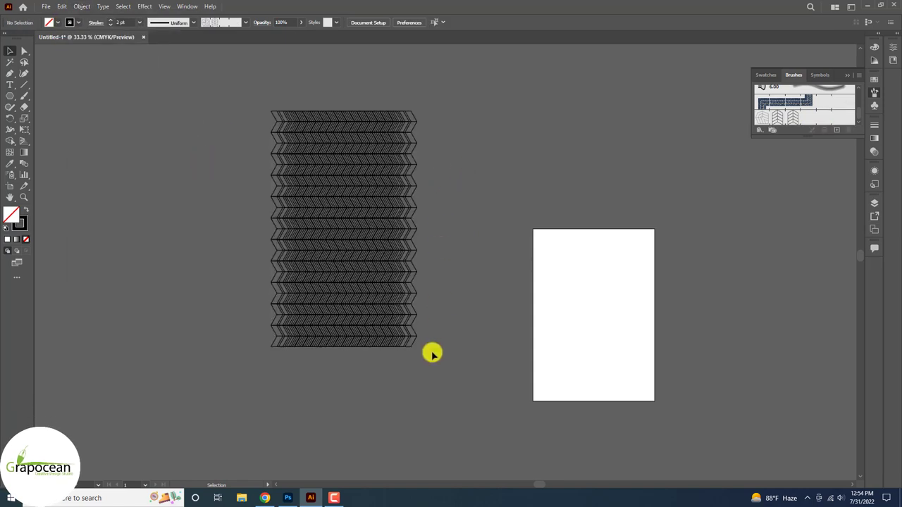
Step: Set the expanded pattern's stroke to white and drag it over to Photoshop
left_click_drag(432, 353, 171, 73)
left_click(79, 22)
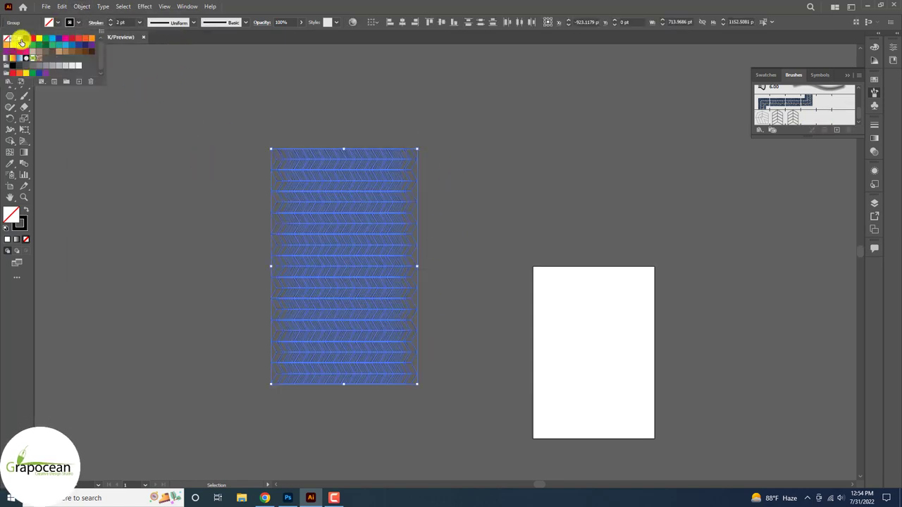
left_click(22, 41)
left_click(401, 127)
left_click(388, 312)
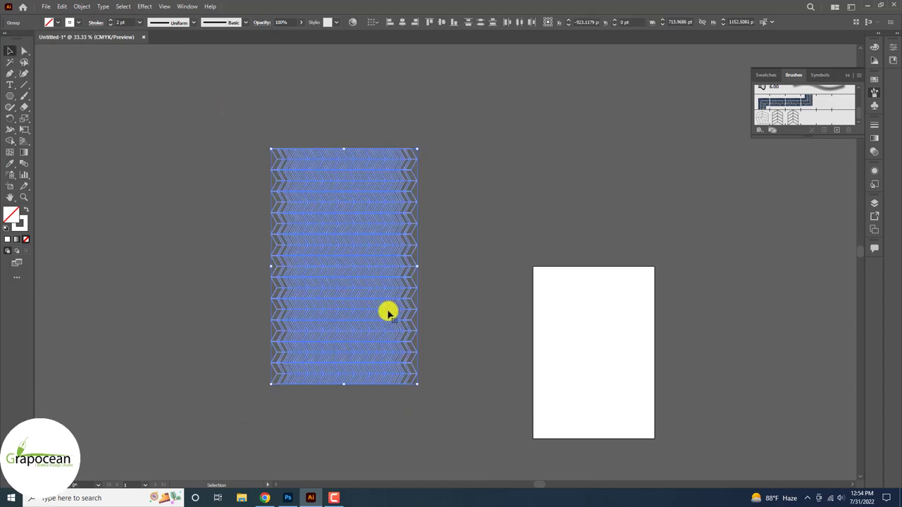
left_click_drag(387, 312, 284, 501)
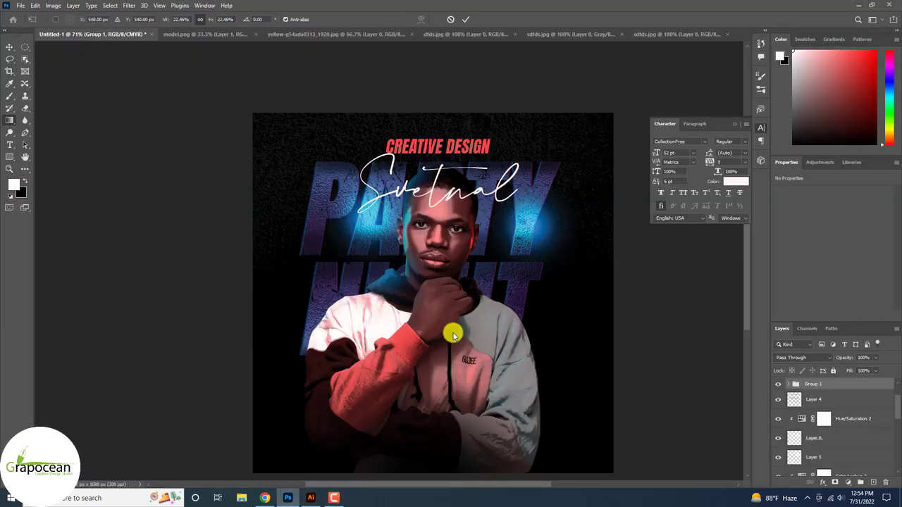
Step: Place the pattern in the flyer, below the model layer, at 10% opacity
left_click_drag(453, 336, 527, 332)
key("Return")
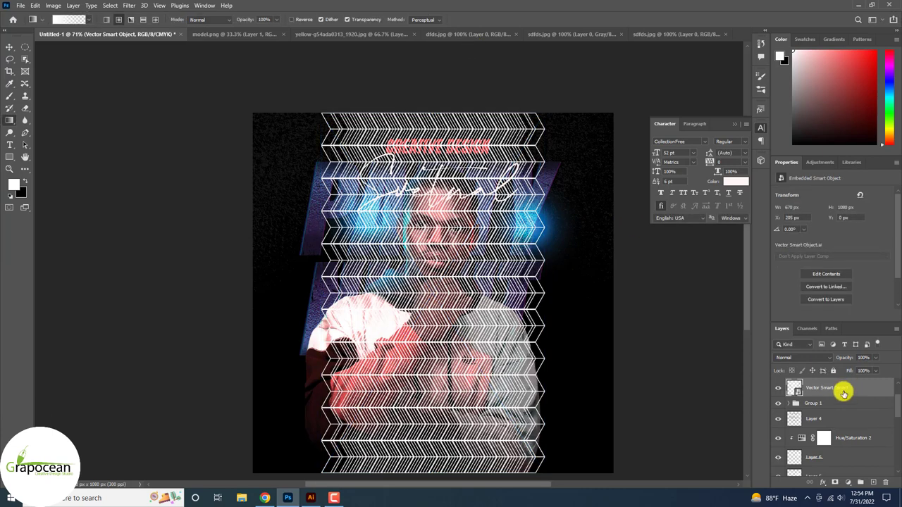
scroll(841, 395, "down", 5)
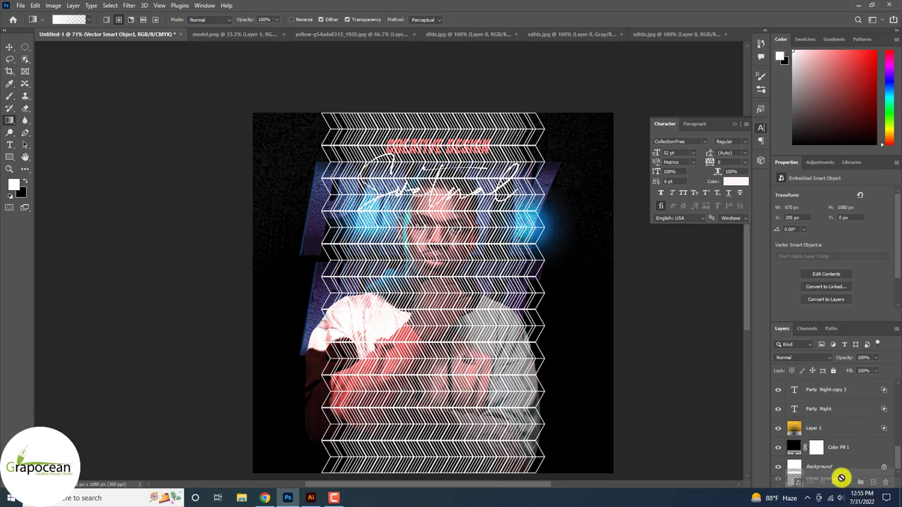
left_click_drag(841, 499, 836, 437)
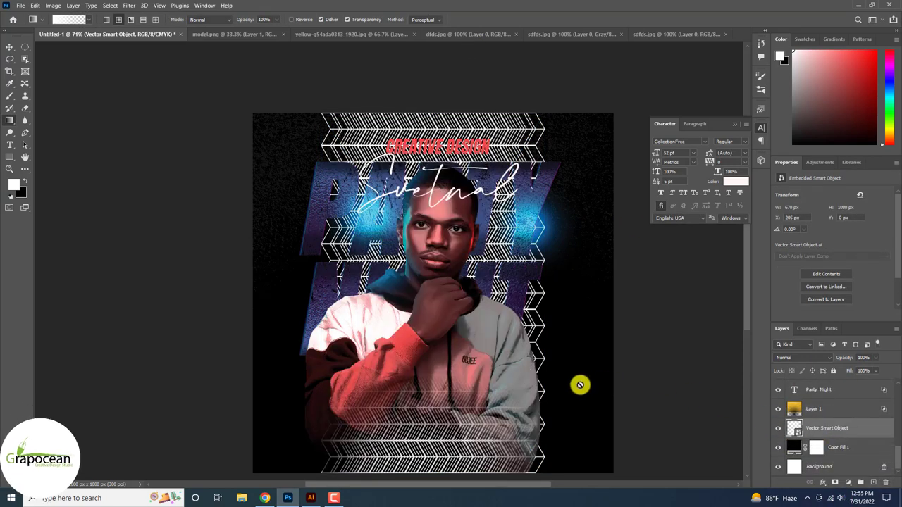
scroll(578, 383, "down", 2)
left_click(796, 357)
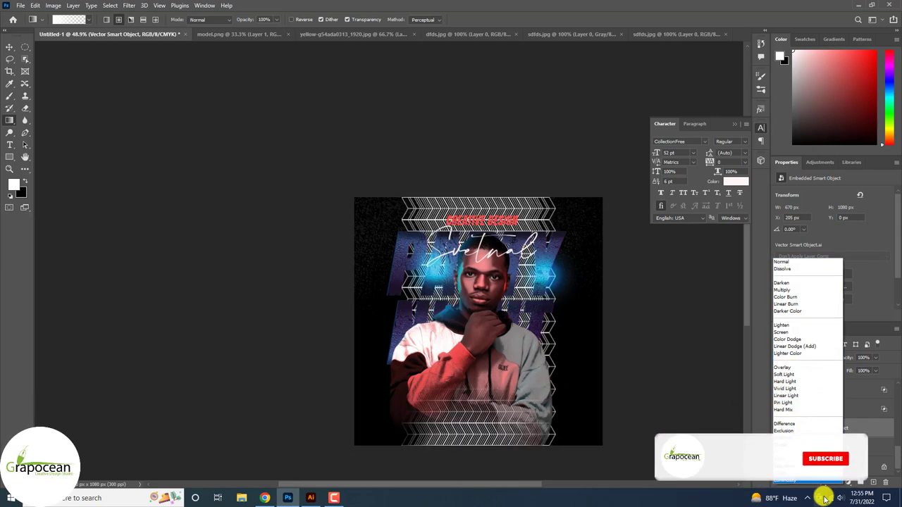
left_click(626, 439)
left_click(875, 357)
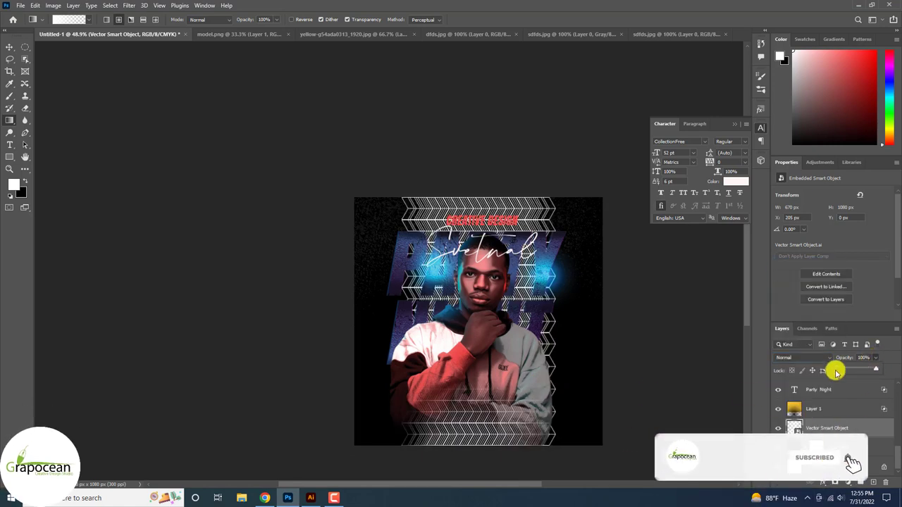
left_click_drag(834, 368, 840, 372)
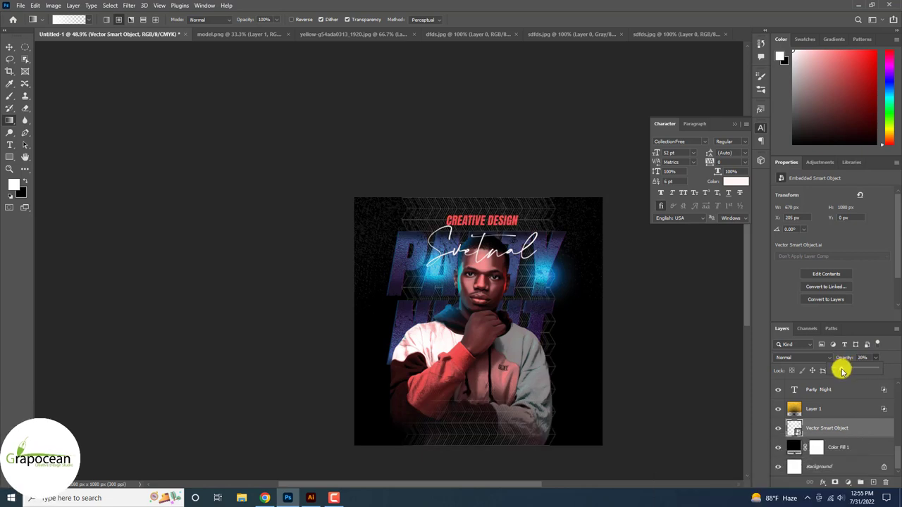
Step: Rotate the pattern -90° and move it up on the canvas
key("ctrl+t")
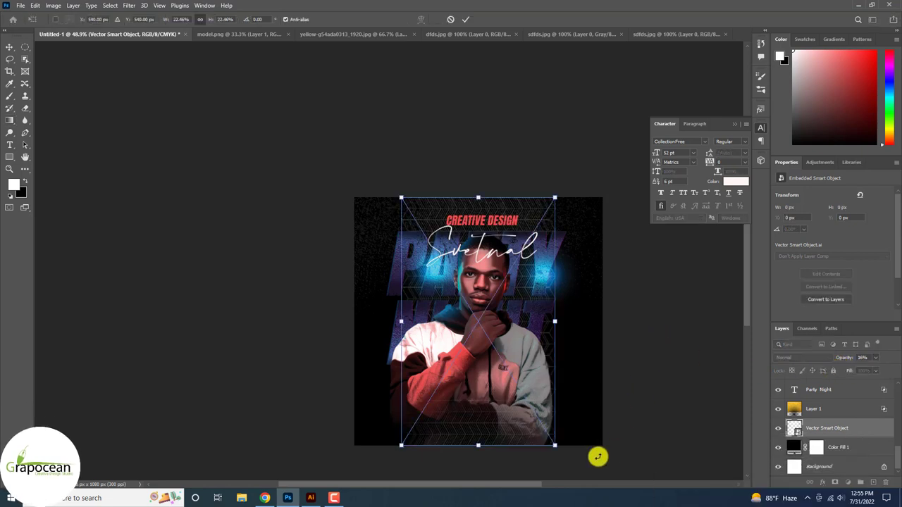
left_click_drag(598, 457, 562, 244)
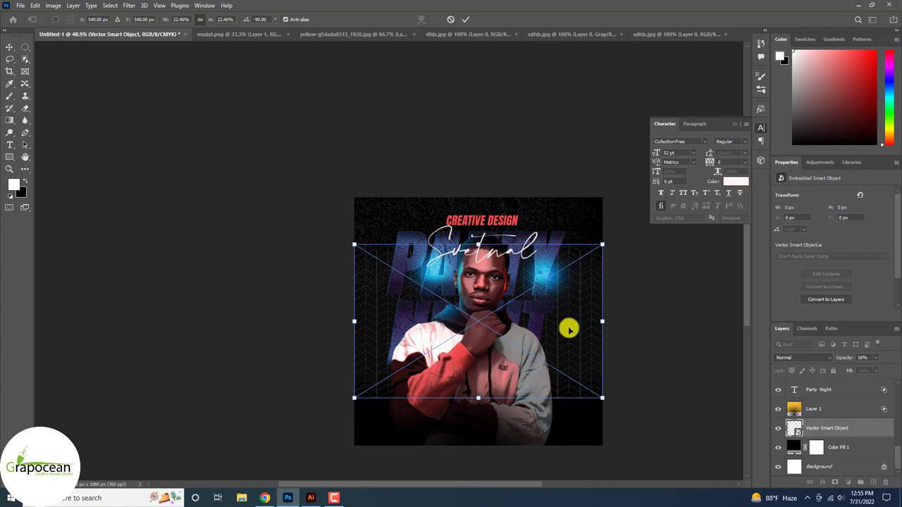
mouse_move(568, 329)
left_mouse_down()
mouse_move(571, 309)
mouse_move(604, 306)
left_mouse_up()
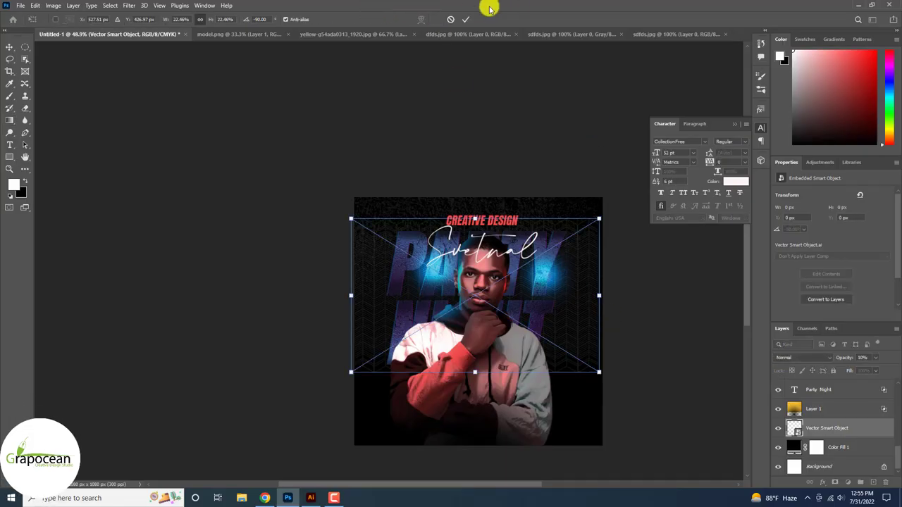
key("Return")
key("g")
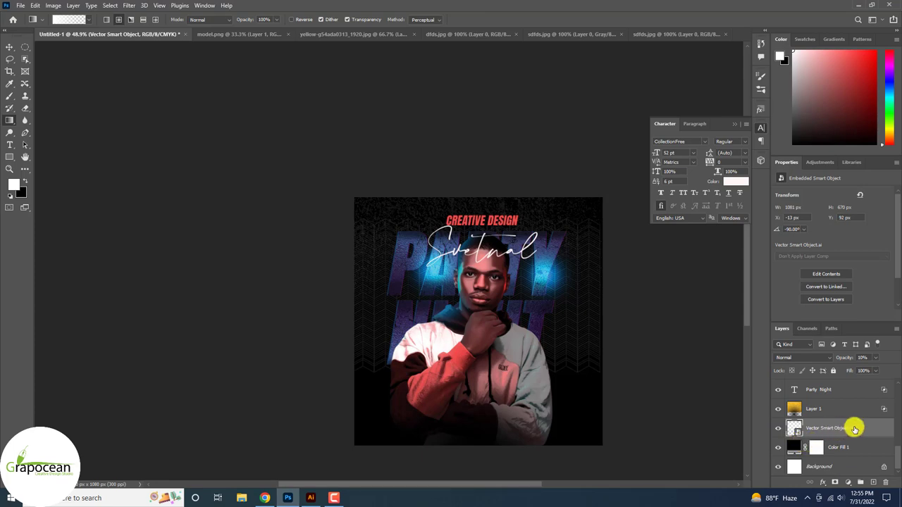
Step: Rasterize the pattern layer and set its opacity to 12%
left_click_drag(885, 370, 889, 370)
right_click(822, 428)
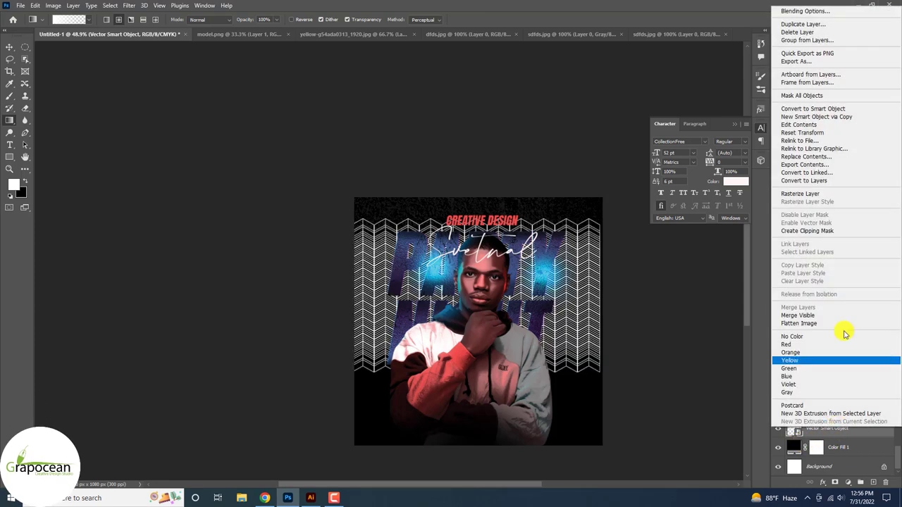
left_click(797, 193)
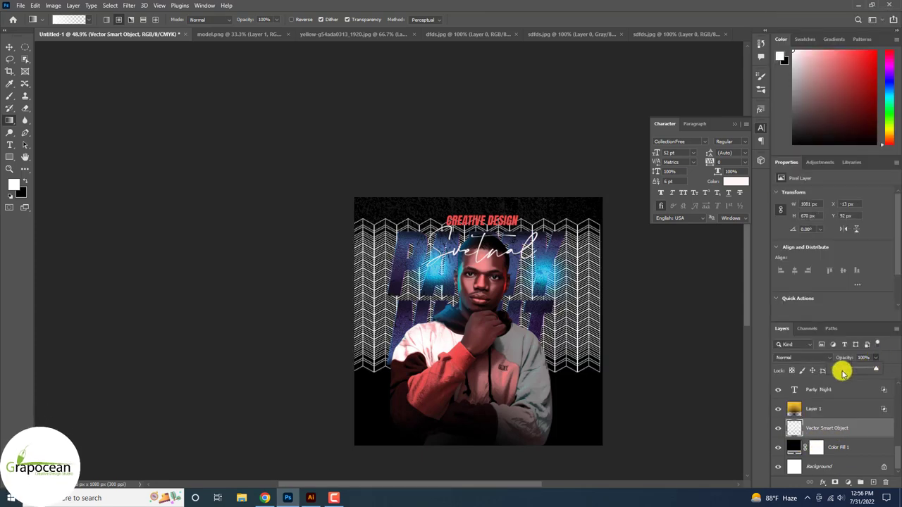
left_click_drag(843, 373, 838, 372)
right_click(845, 430)
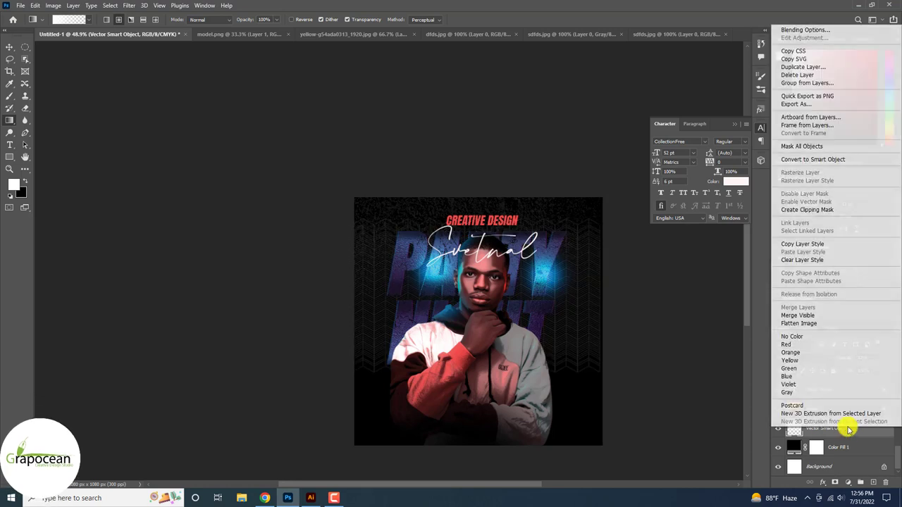
Step: Warp the pattern with the Arc style, adjusting its Bend, H and V values
key("ctrl+t")
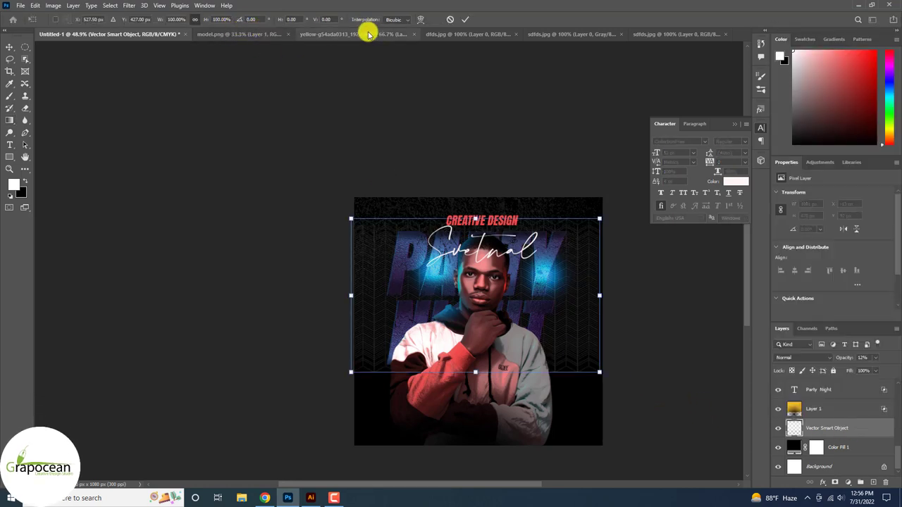
left_click(420, 19)
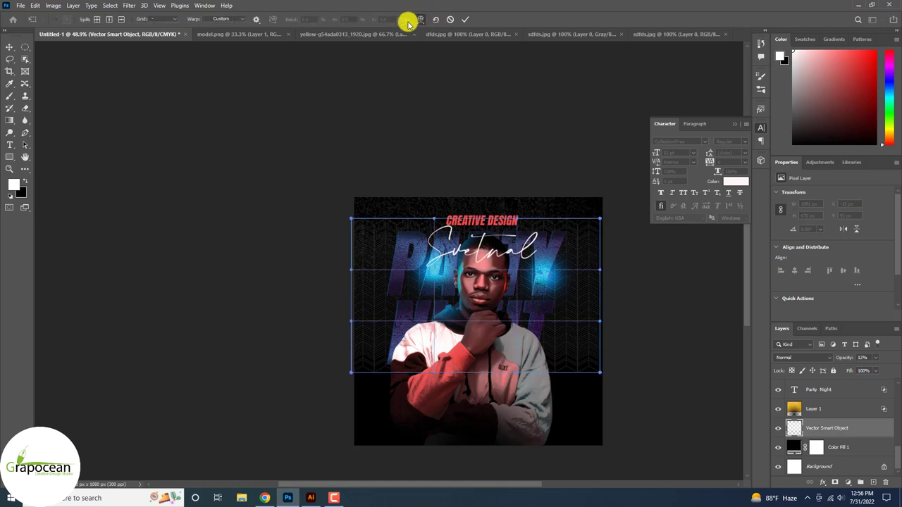
left_click(227, 19)
left_click(218, 40)
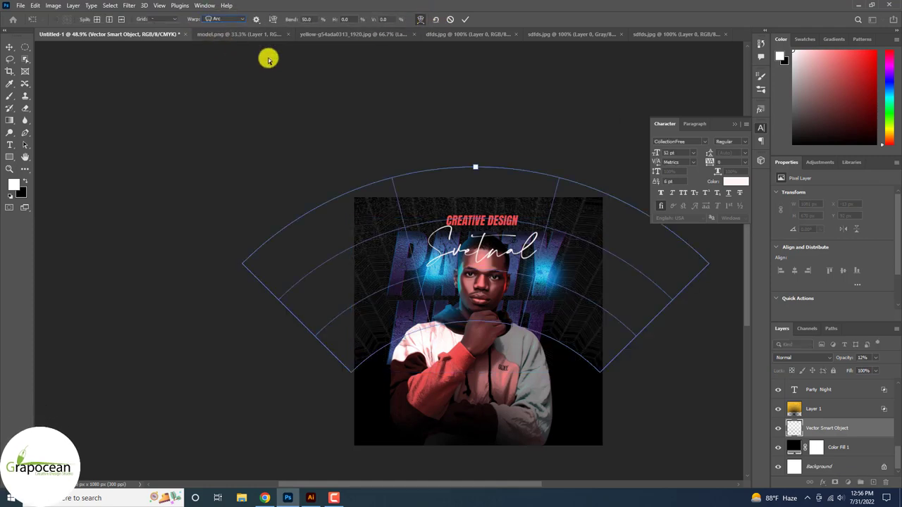
mouse_move(287, 18)
left_mouse_down()
mouse_move(97, 40)
mouse_move(393, 29)
left_mouse_up()
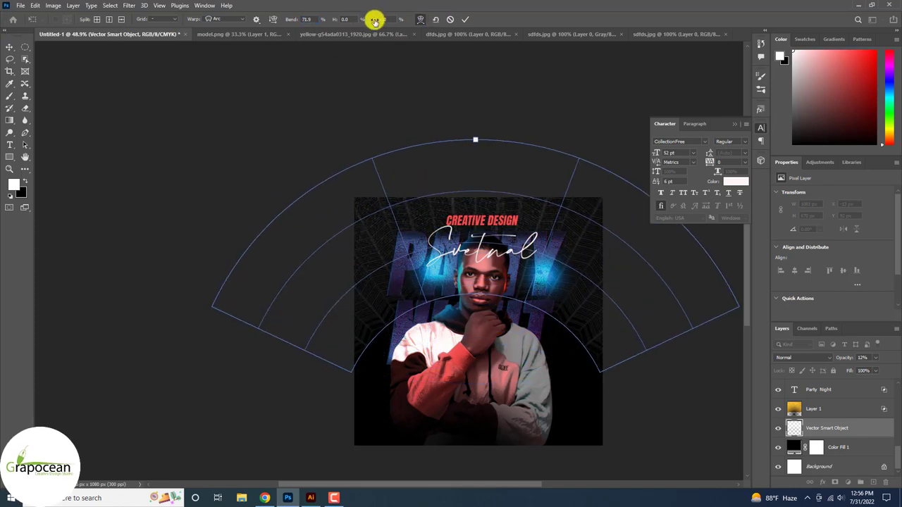
mouse_move(374, 20)
left_mouse_down()
mouse_move(149, 25)
mouse_move(216, 44)
mouse_move(272, 37)
mouse_move(301, 20)
mouse_move(383, 29)
mouse_move(55, 8)
left_mouse_up()
mouse_move(336, 21)
left_mouse_down()
mouse_move(491, 36)
mouse_move(207, 54)
mouse_move(377, 42)
mouse_move(498, 87)
mouse_move(115, 40)
mouse_move(14, 44)
mouse_move(4, 74)
left_mouse_up()
left_click(465, 19)
key("g")
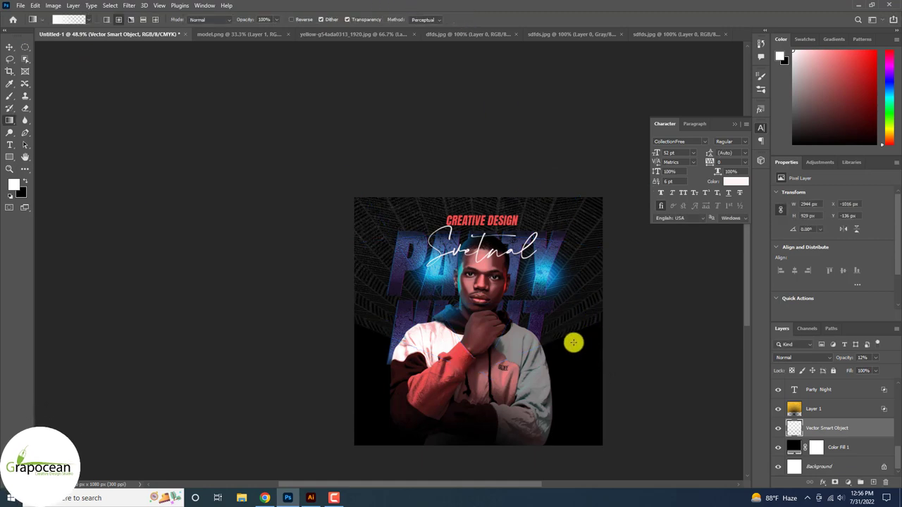
Step: Rotate the arc-warped pattern about 150° and reposition it around the model
key("ctrl+t")
key("ctrl+minus")
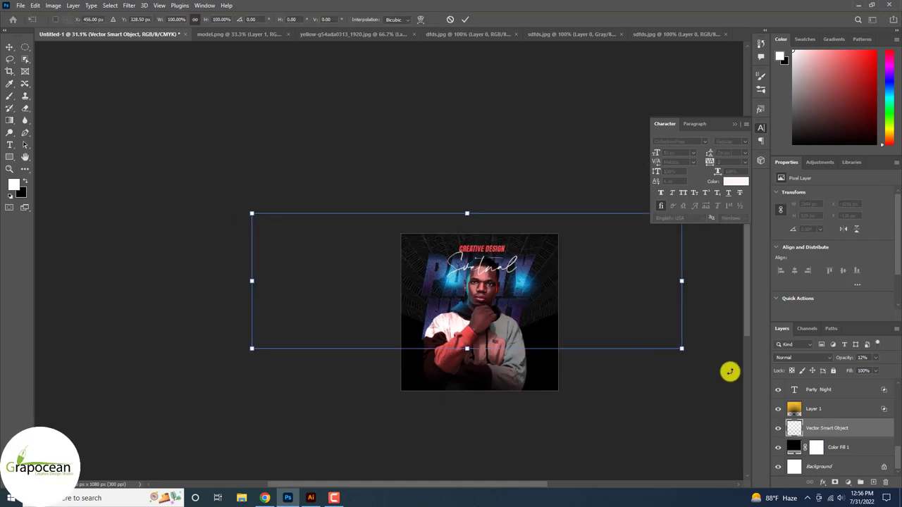
mouse_move(729, 370)
left_mouse_down()
mouse_move(567, 383)
mouse_move(574, 298)
left_mouse_up()
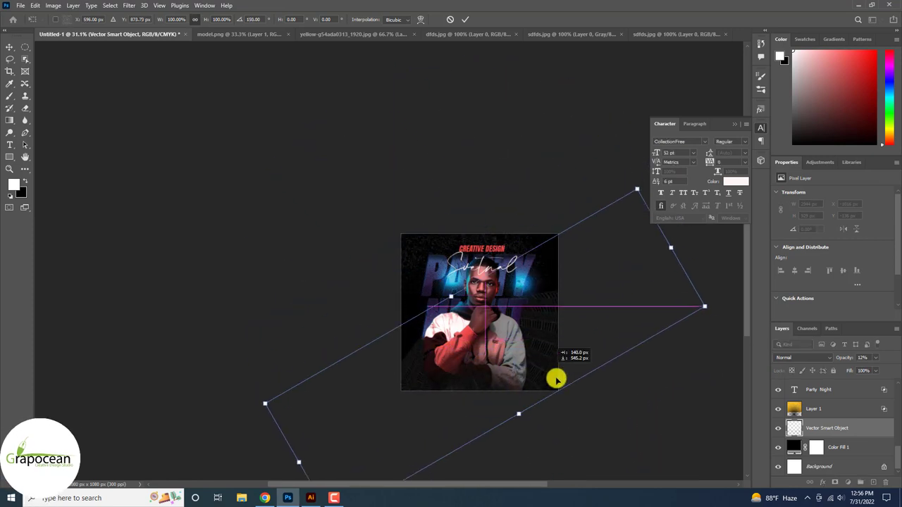
left_click_drag(556, 376, 566, 333)
left_click(466, 17)
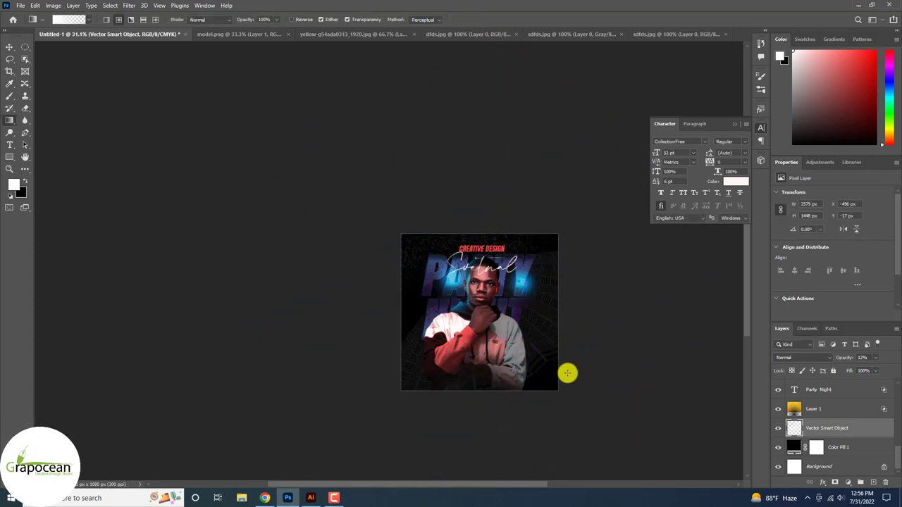
Step: Raise the pattern layer's opacity to 100% so its white lines show brightly
scroll(543, 362, "up", 2)
scroll(548, 363, "up", 1)
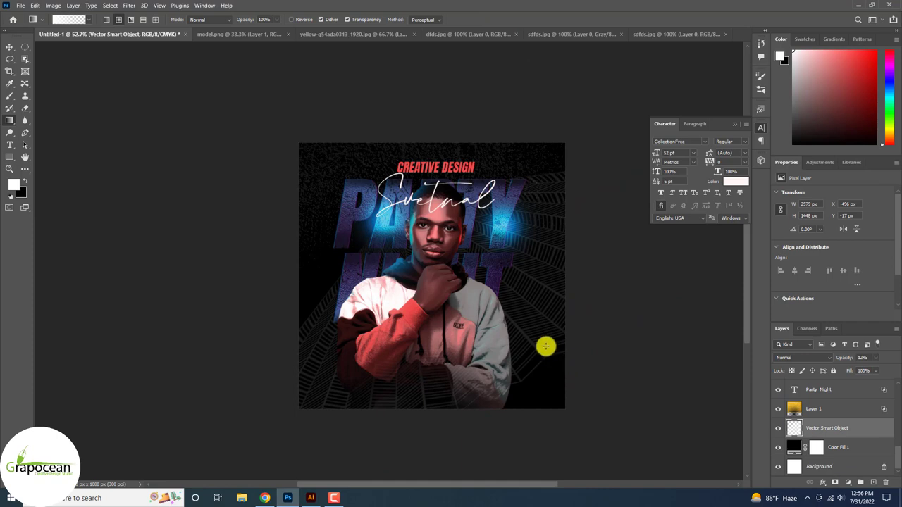
left_click(789, 358)
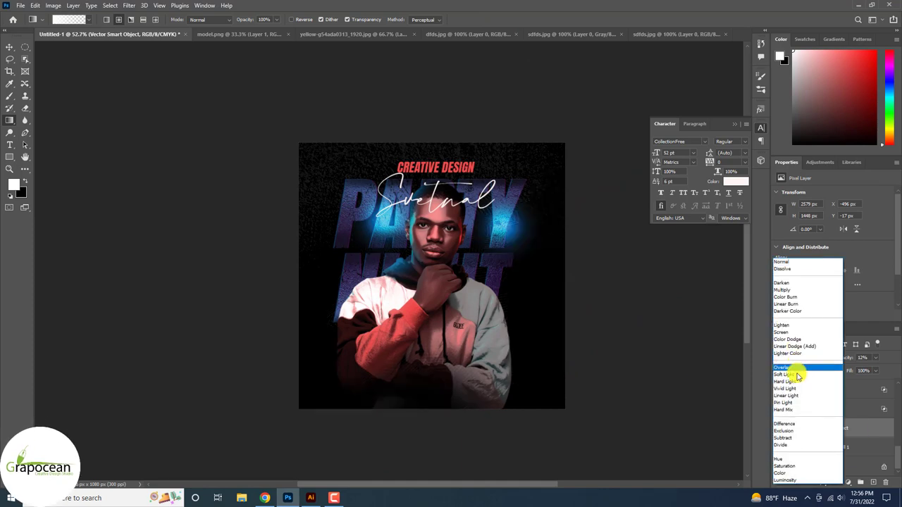
left_click(682, 423)
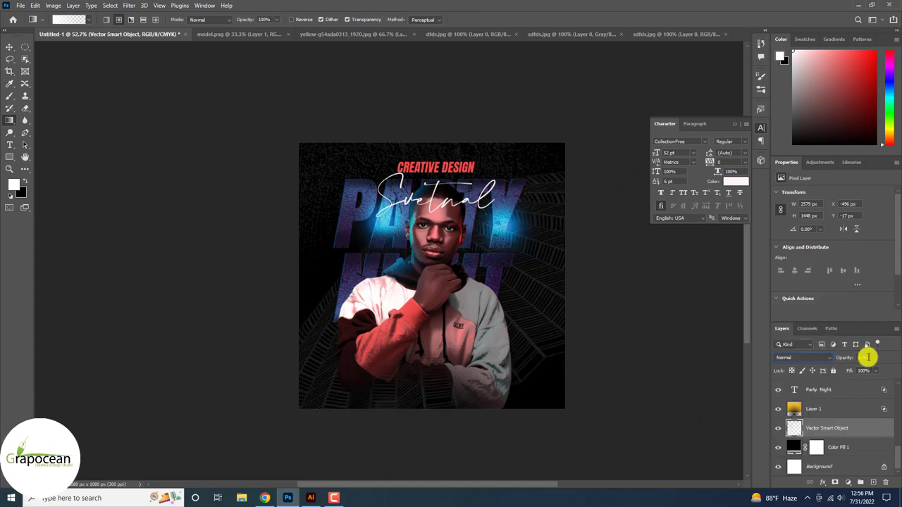
left_click_drag(865, 371, 890, 376)
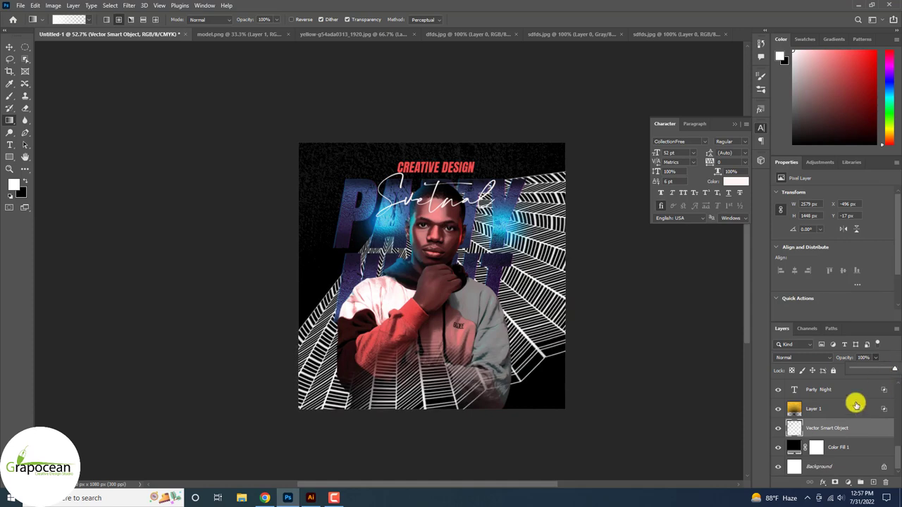
left_click(849, 483)
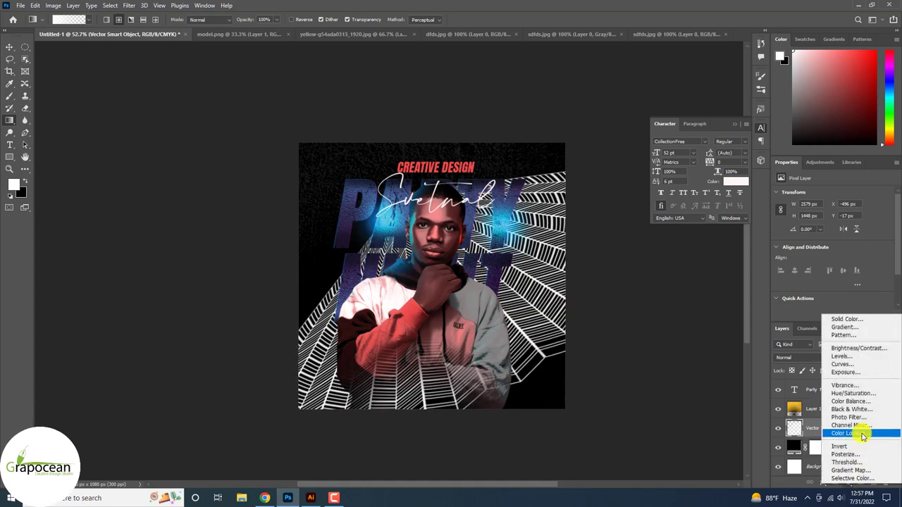
Step: Add a Gradient Fill layer using a preset from the Purples group
left_click(844, 327)
left_click(760, 239)
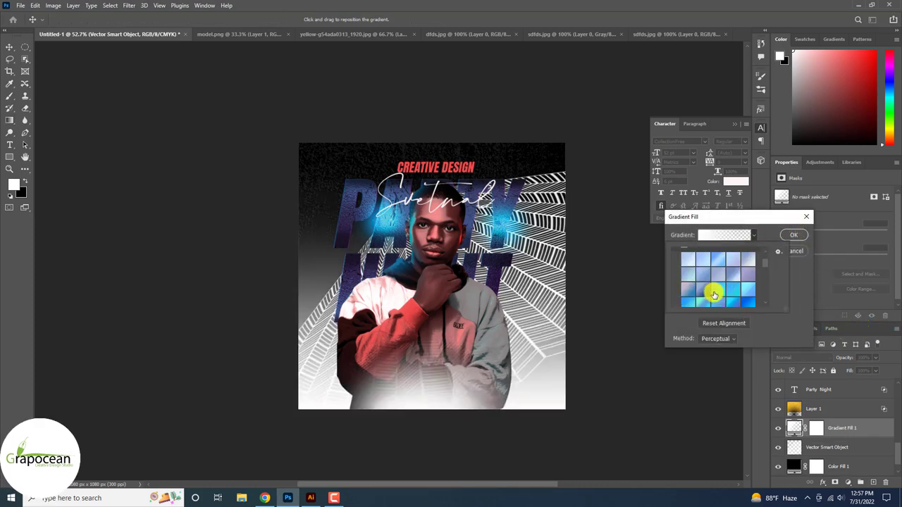
scroll(713, 290, "down", 3)
scroll(698, 282, "down", 3)
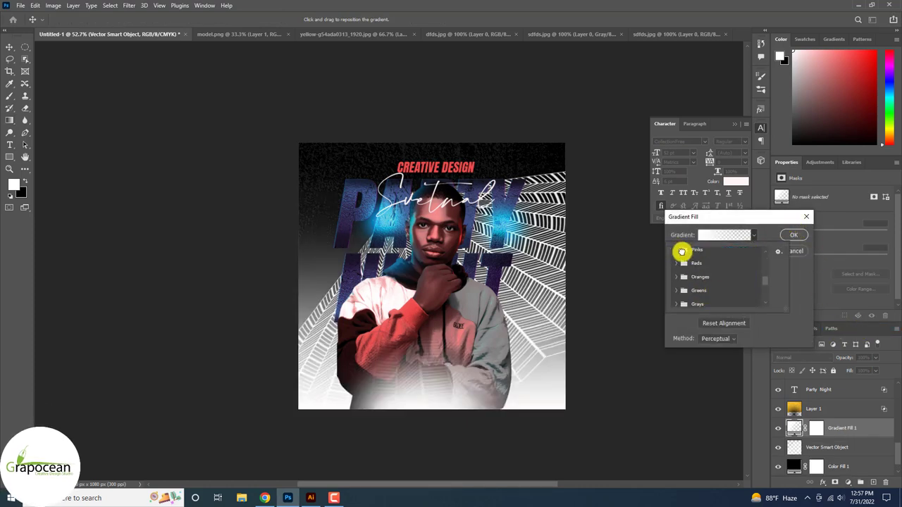
left_click(678, 250)
scroll(684, 296, "up", 2)
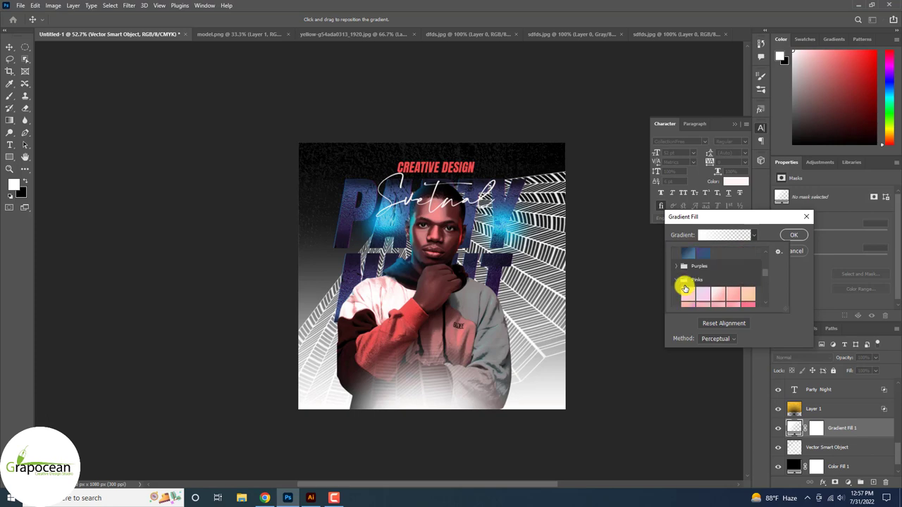
left_click(678, 268)
left_click(702, 262)
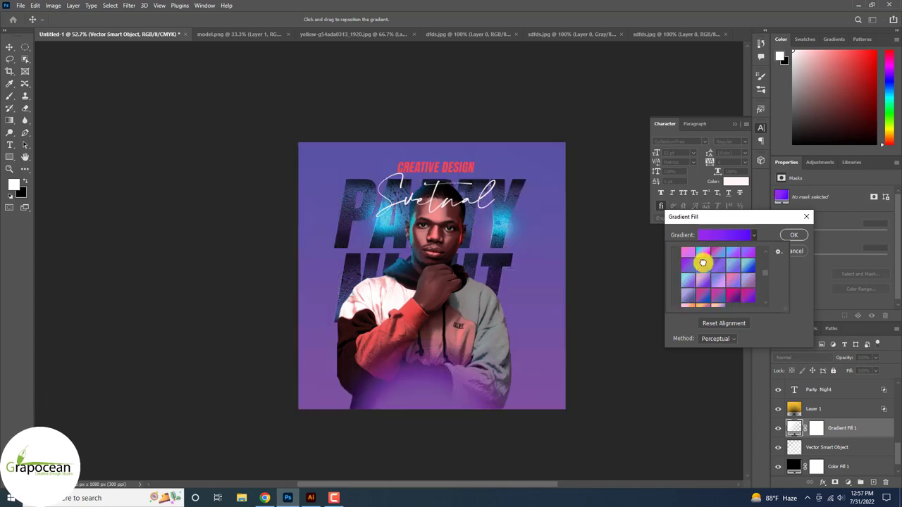
left_click(780, 240)
Step: Clip the gradient to the pattern and convert both layers into one smart object
right_click(851, 425)
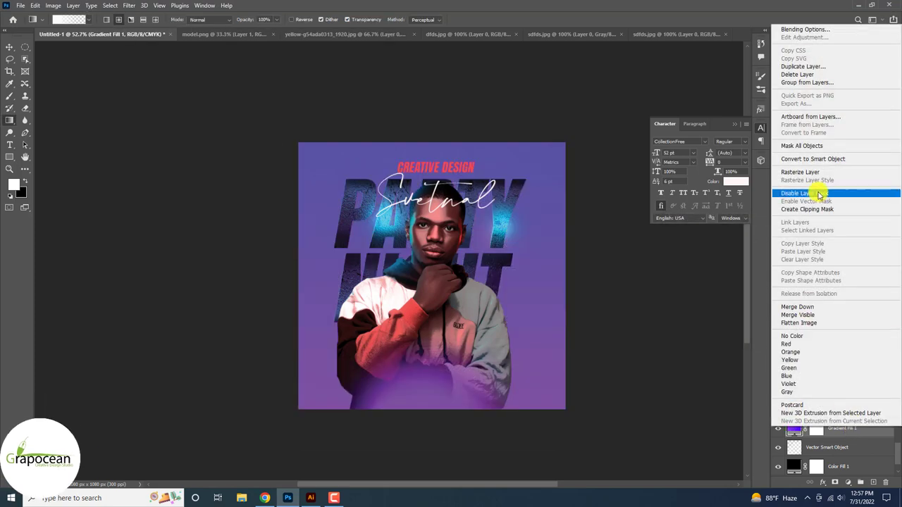
left_click(829, 210)
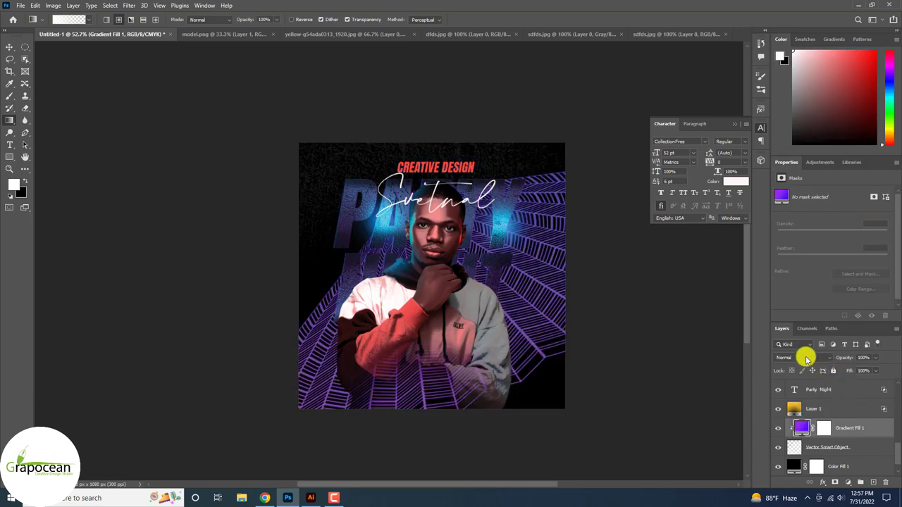
left_click(807, 359)
key("Escape")
left_click(846, 447, "shift")
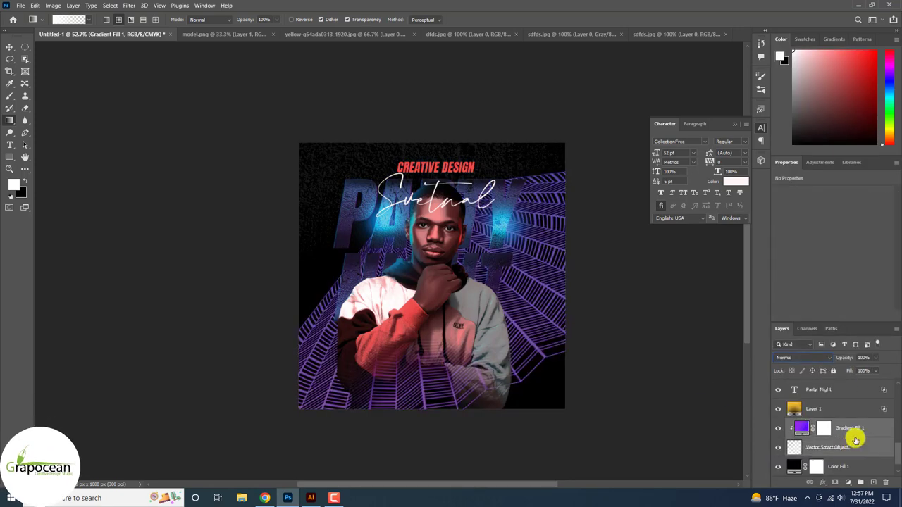
right_click(855, 433)
left_click(818, 145)
left_click(874, 361)
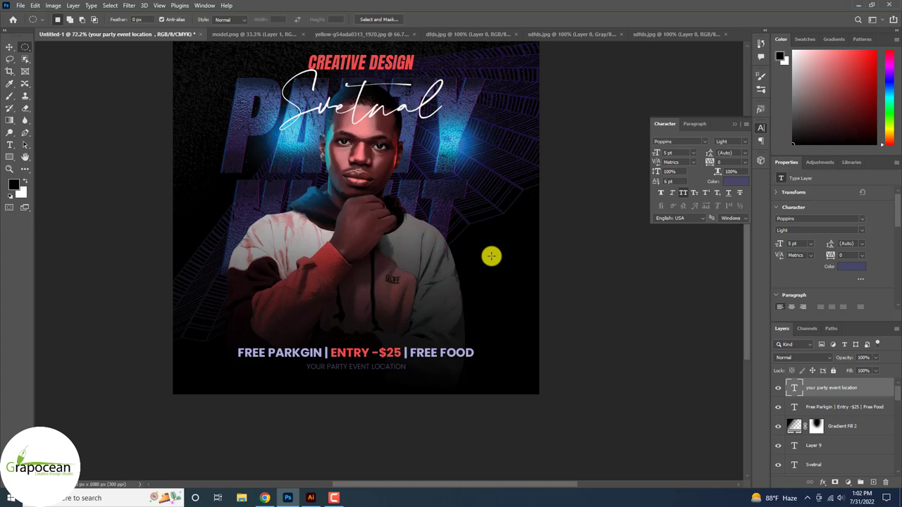
Step: Give the model layer a pure white Stroke layer style
scroll(838, 423, "down", 3)
right_click(843, 417)
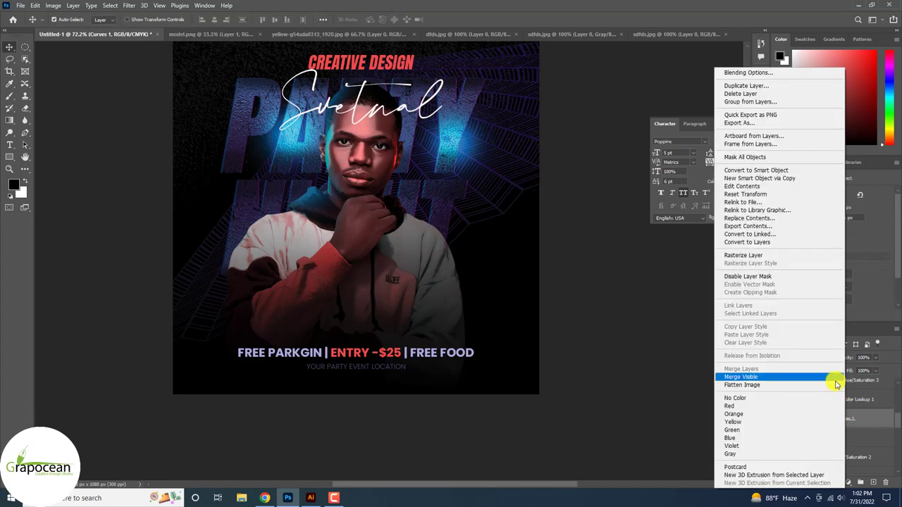
left_click(766, 71)
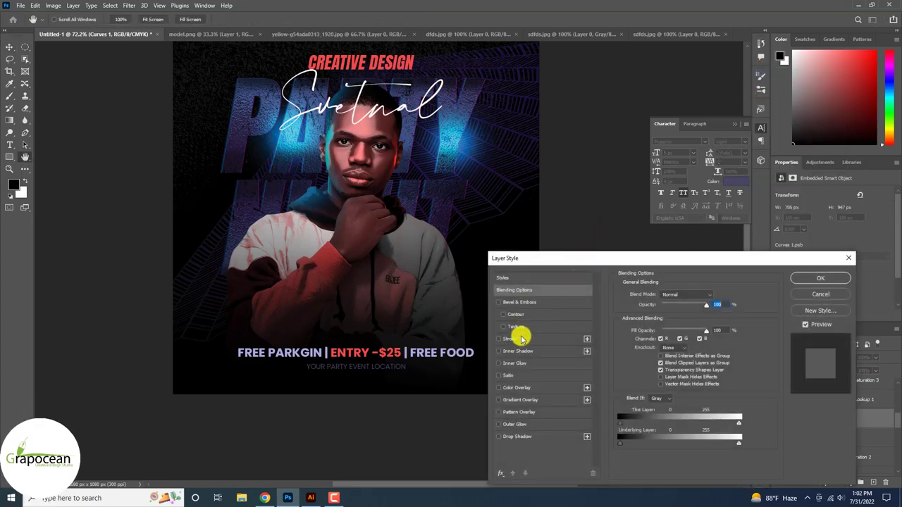
left_click(514, 339)
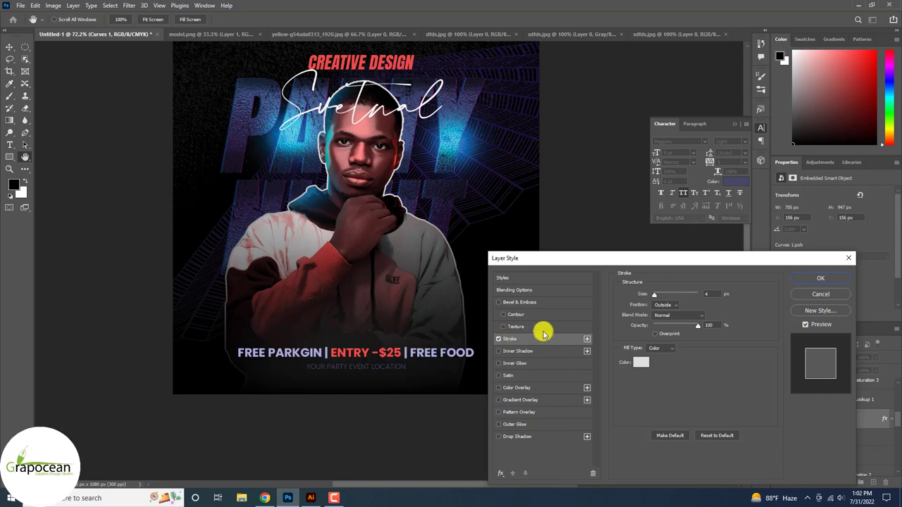
left_click(640, 362)
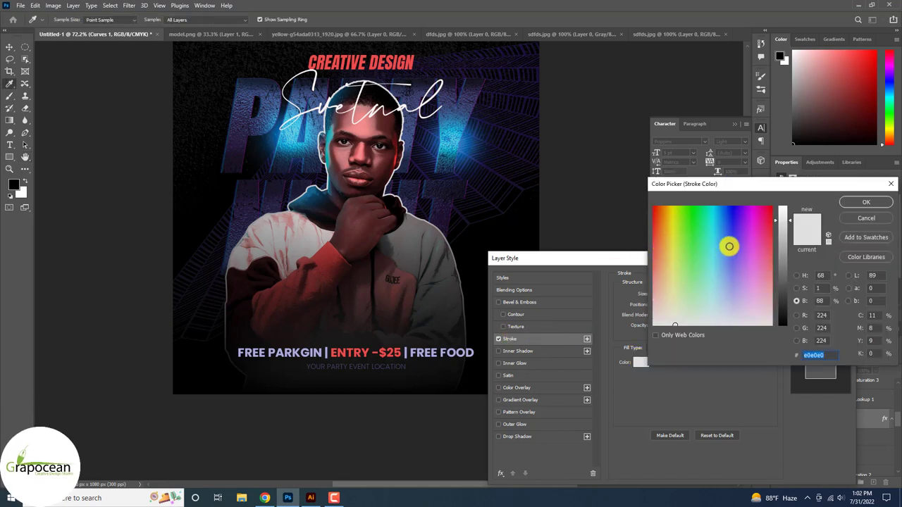
left_click_drag(784, 222, 778, 191)
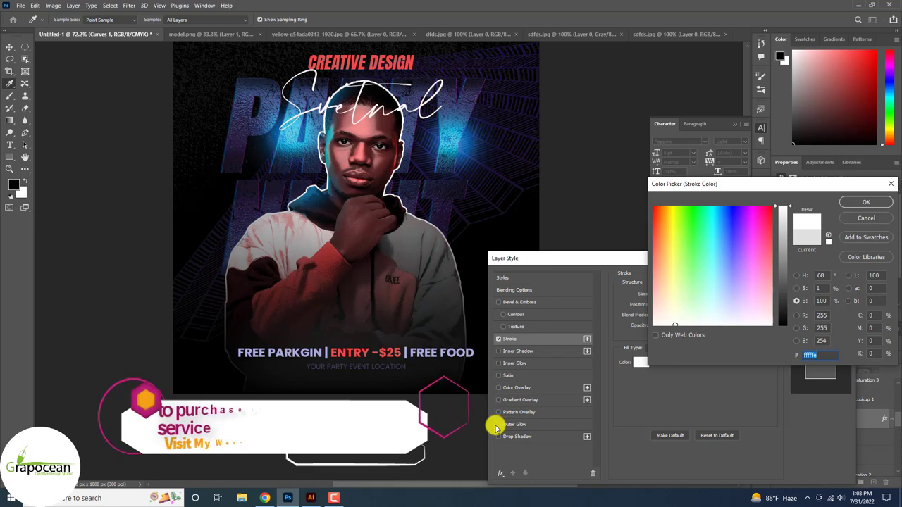
left_click(866, 203)
Step: Add a reduced-opacity violet-magenta Outer Glow to the model and apply the style
left_click(508, 424)
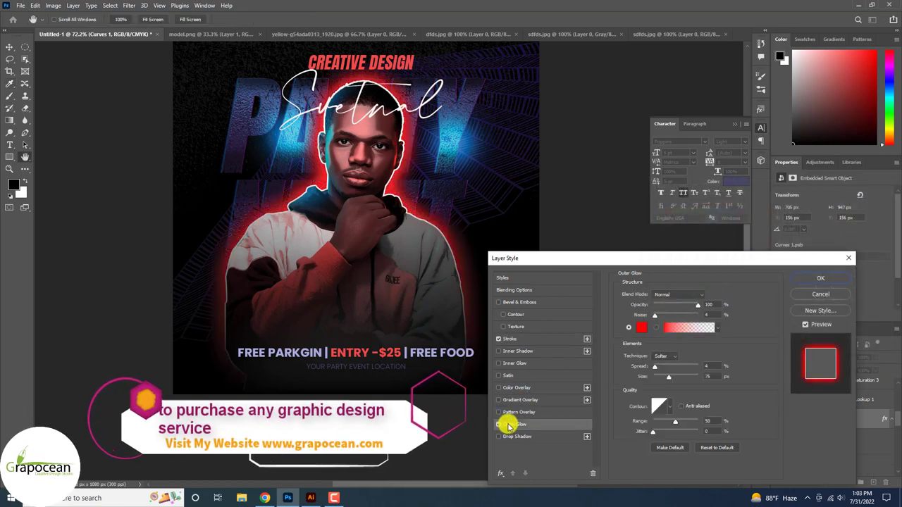
mouse_move(696, 304)
left_mouse_down()
mouse_move(654, 304)
mouse_move(668, 304)
left_mouse_up()
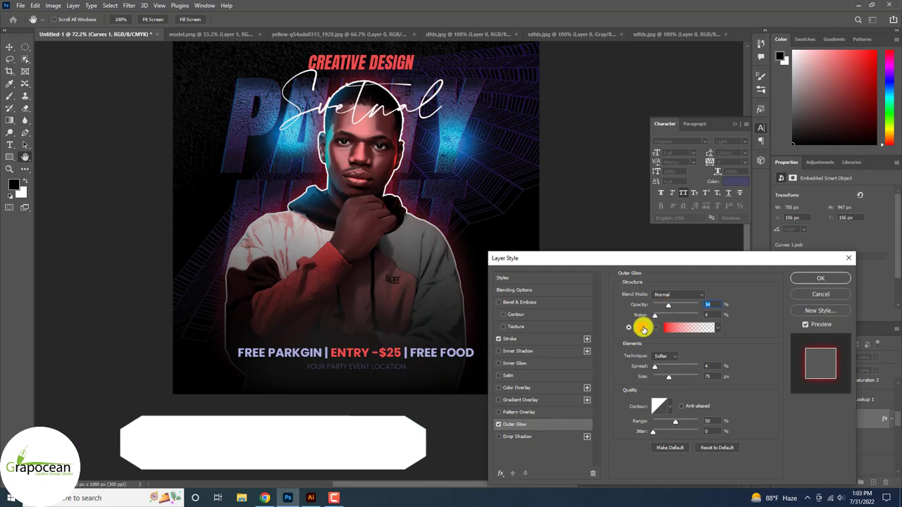
left_click(644, 329)
left_click(290, 133)
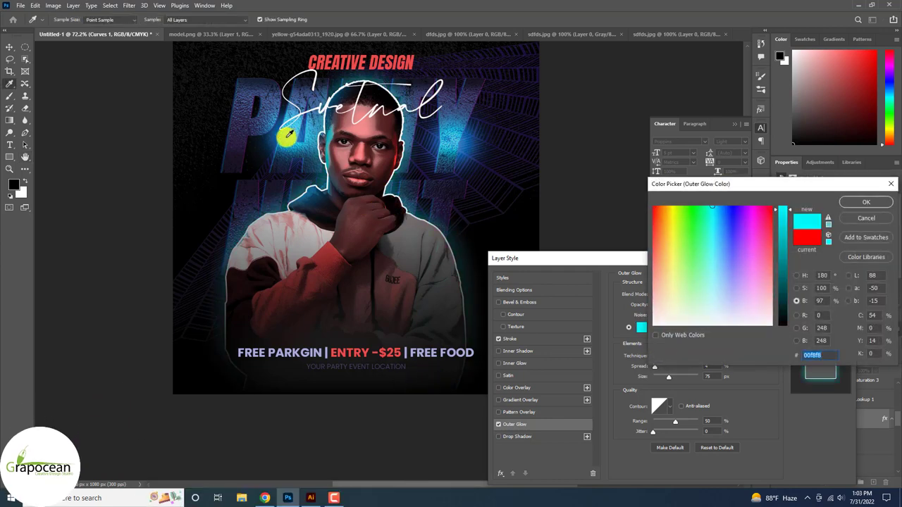
mouse_move(745, 231)
left_mouse_down()
mouse_move(671, 240)
mouse_move(748, 222)
left_mouse_up()
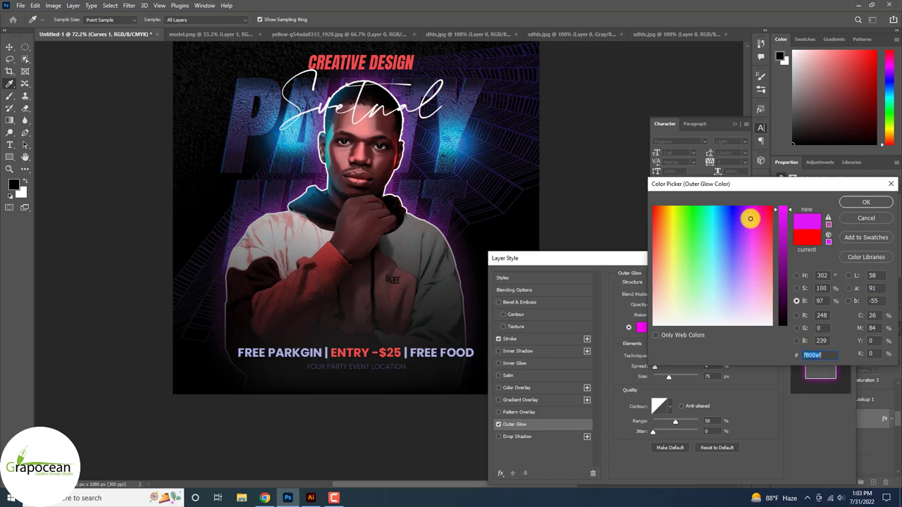
left_click_drag(754, 228, 750, 220)
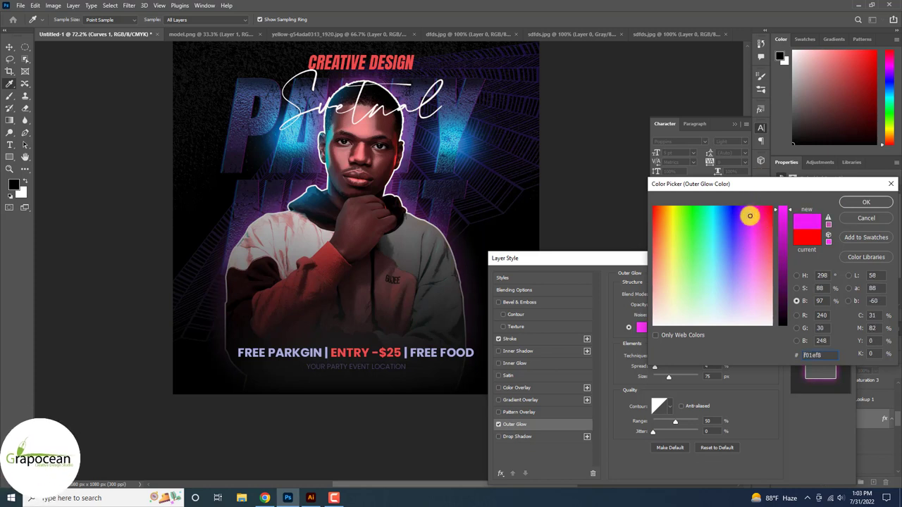
left_click(864, 207)
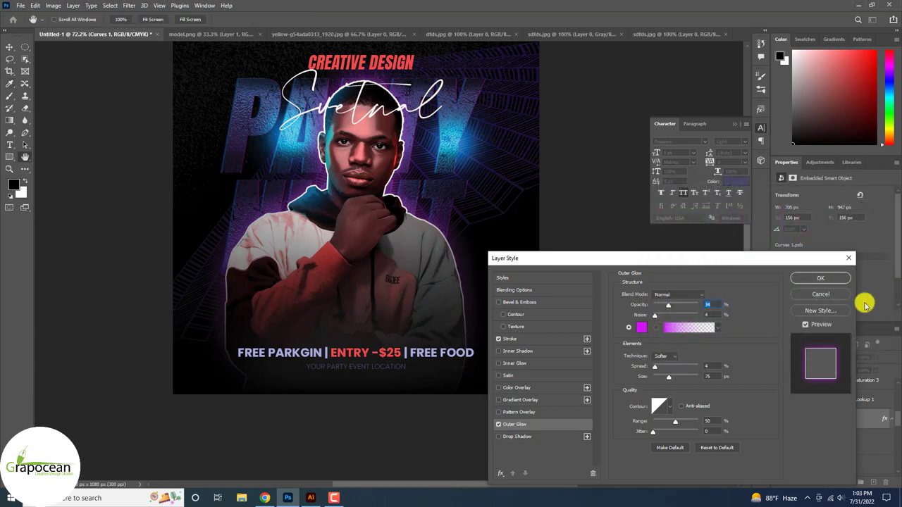
left_click(821, 279)
scroll(517, 343, "up", 1)
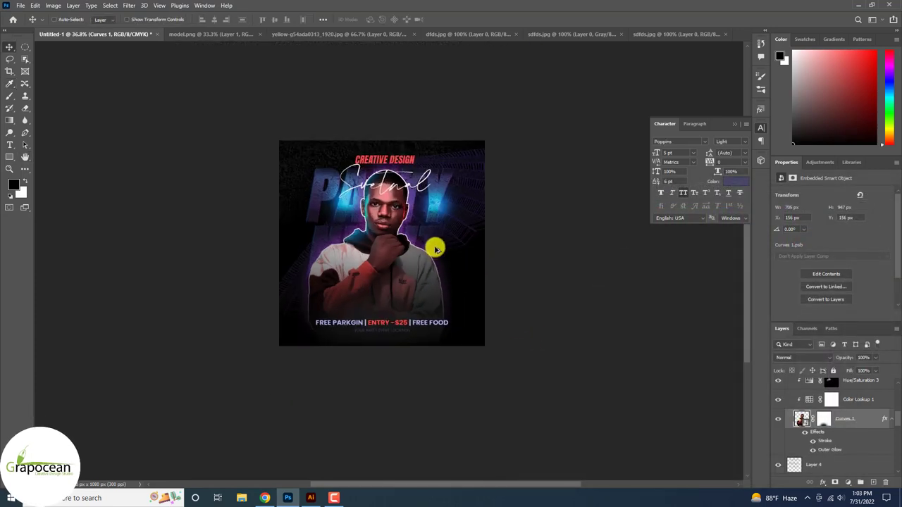
scroll(433, 245, "up", 3)
scroll(453, 253, "up", 1)
scroll(388, 253, "up", 2)
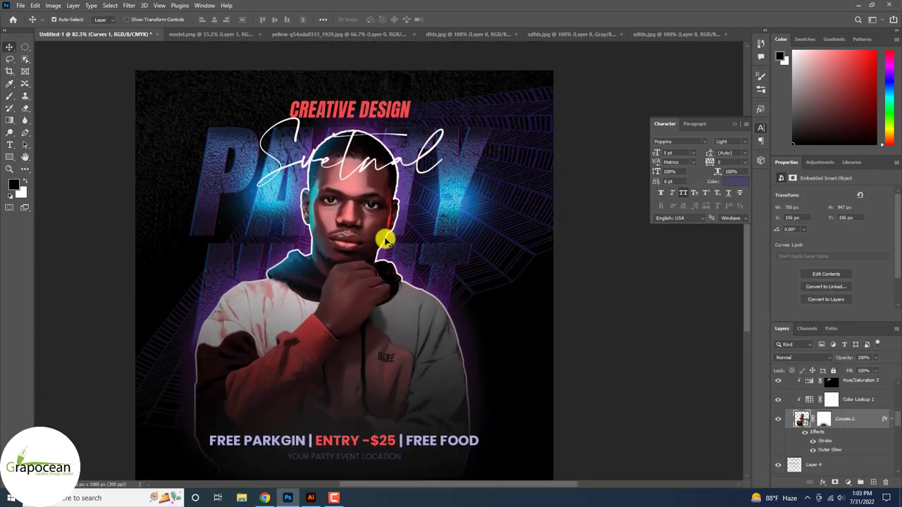
scroll(381, 244, "down", 4)
scroll(446, 296, "down", 2)
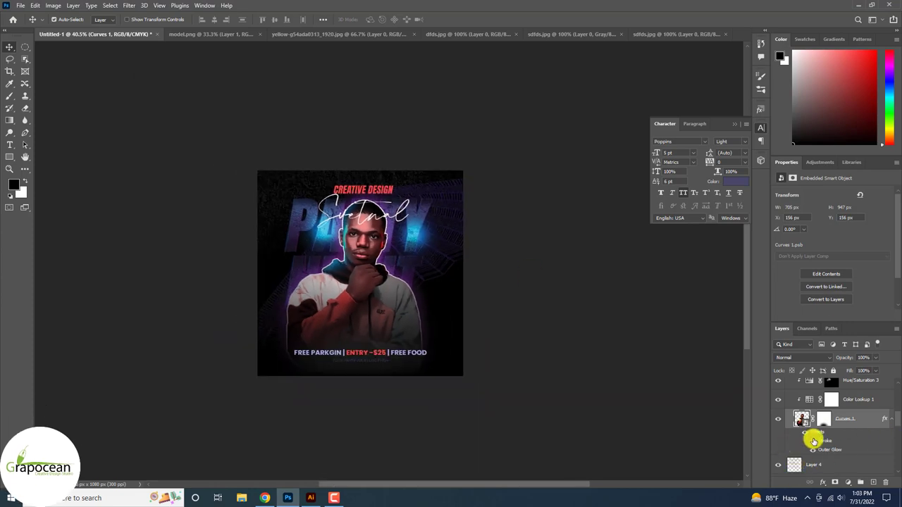
Step: Add a new '31' text layer in pure white near the poster's top left
left_click(811, 446)
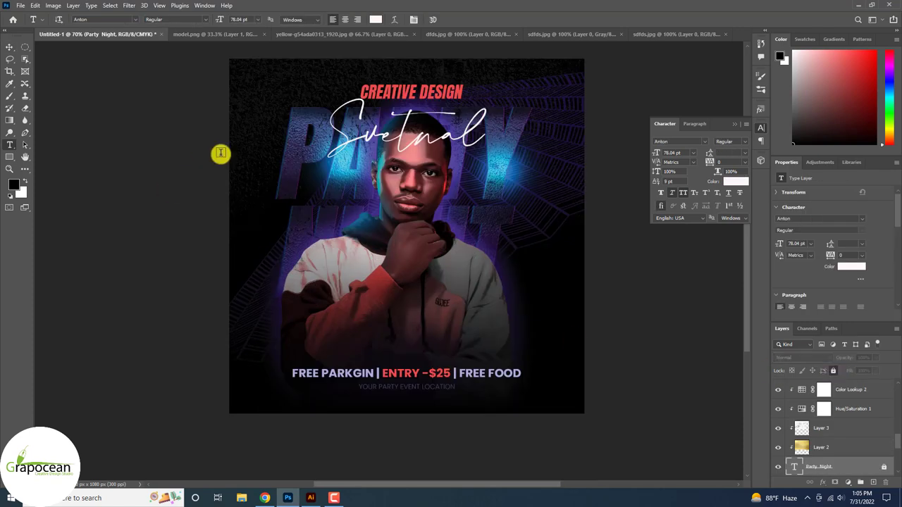
left_click(300, 220)
key("BackSpace")
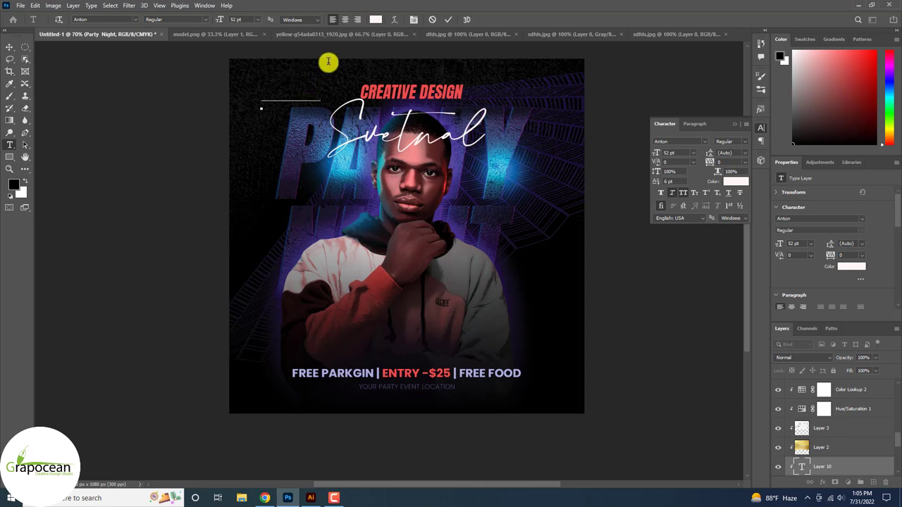
key("ctrl+v")
left_click(377, 19)
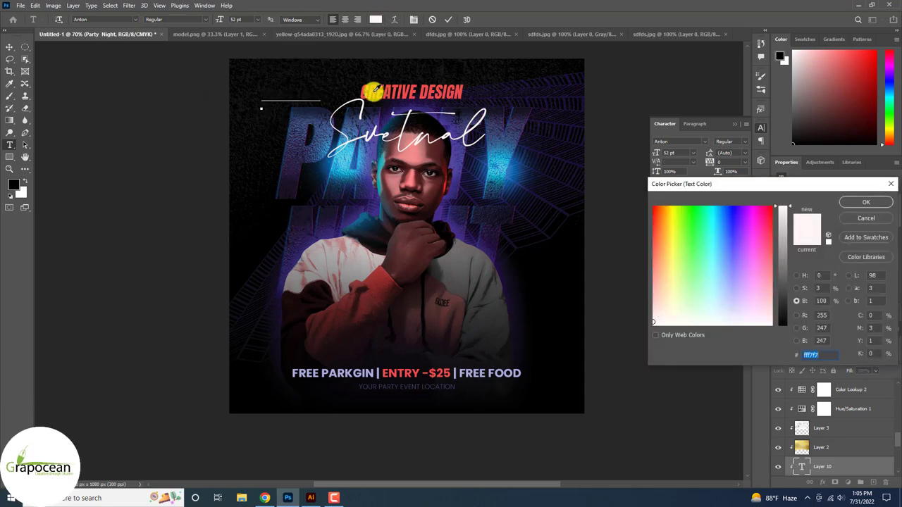
left_click(828, 238)
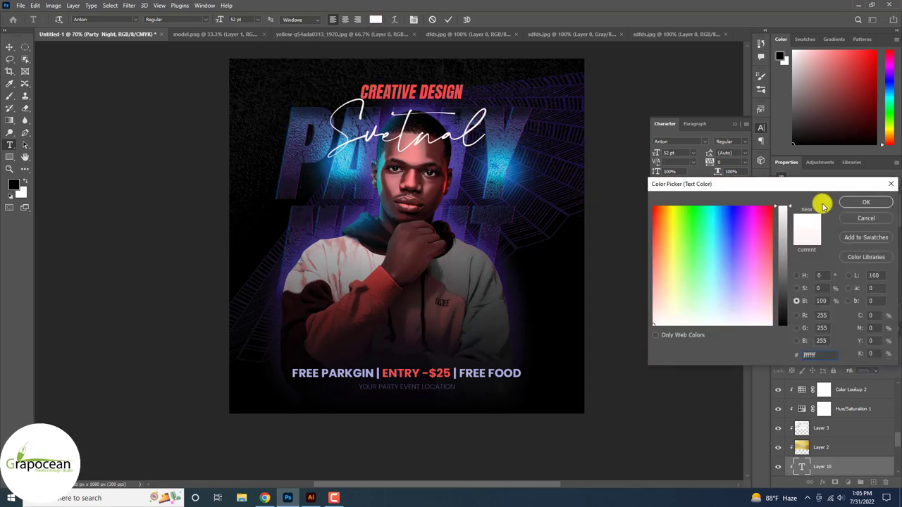
left_click(859, 204)
left_click(832, 407)
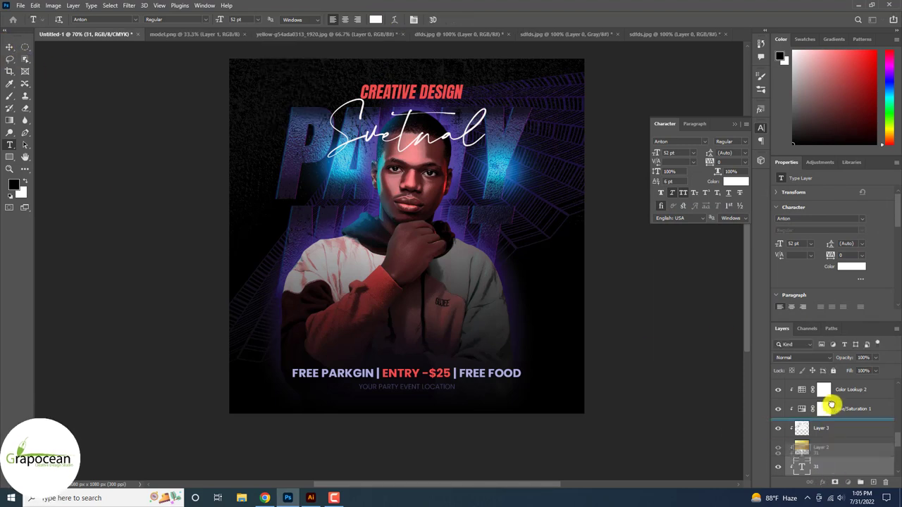
Step: Move the 31 into the poster's top-left corner
scroll(829, 380, "up", 5)
scroll(828, 335, "up", 5)
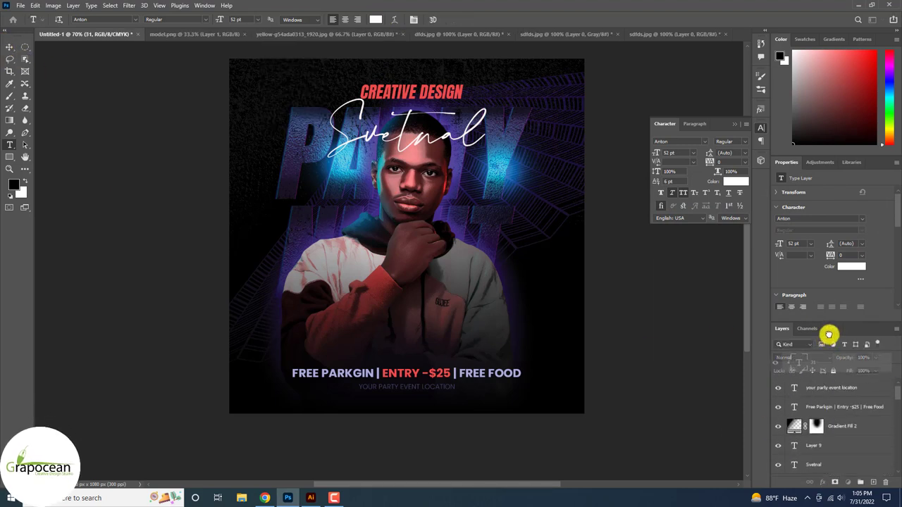
left_click(9, 46)
left_click_drag(313, 83, 305, 111)
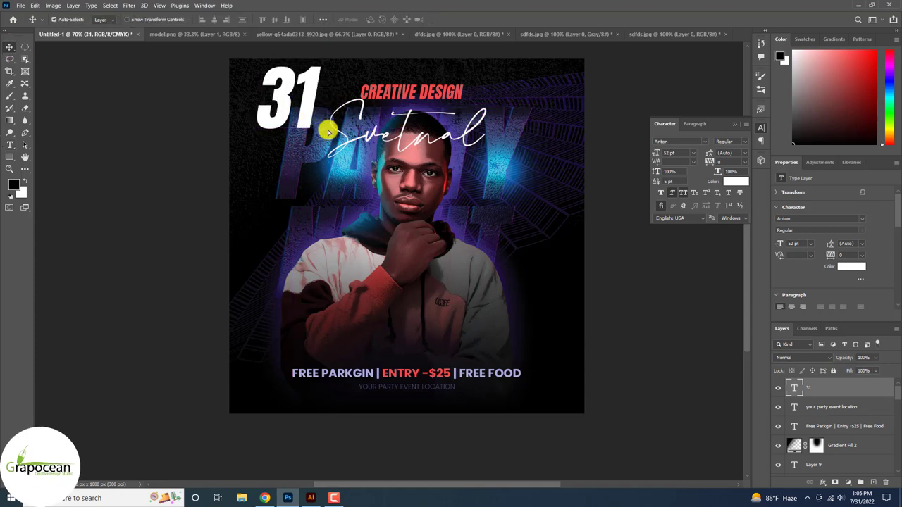
Step: Give the 31 layer a Stroke style and set its Fill to 0% so it's hollow
right_click(835, 388)
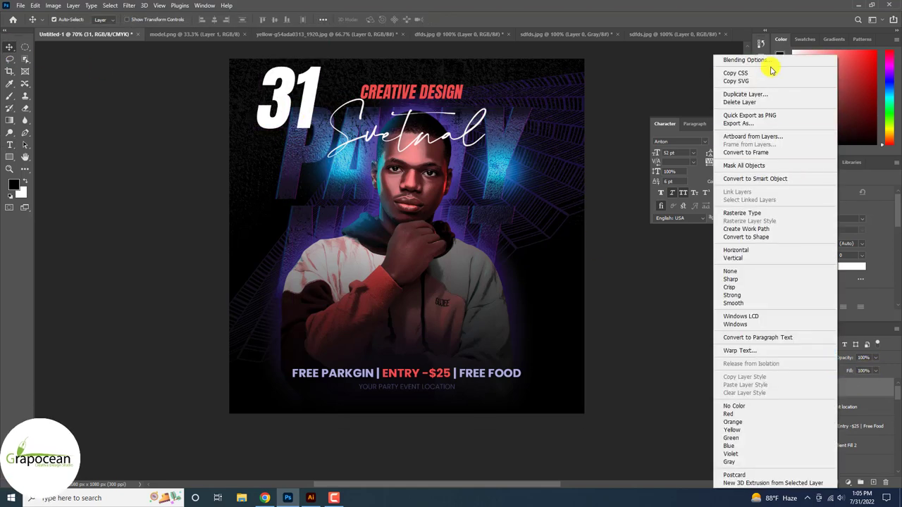
left_click(771, 60)
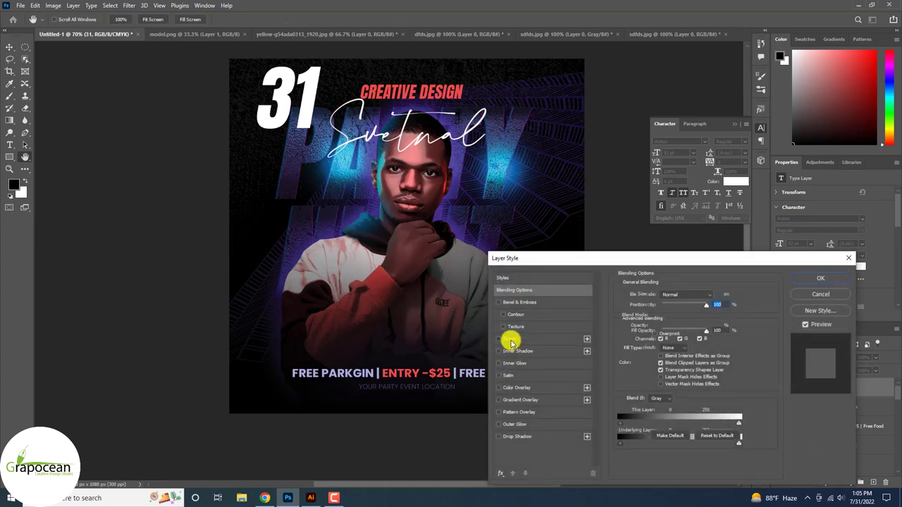
left_click(512, 341)
left_click(814, 279)
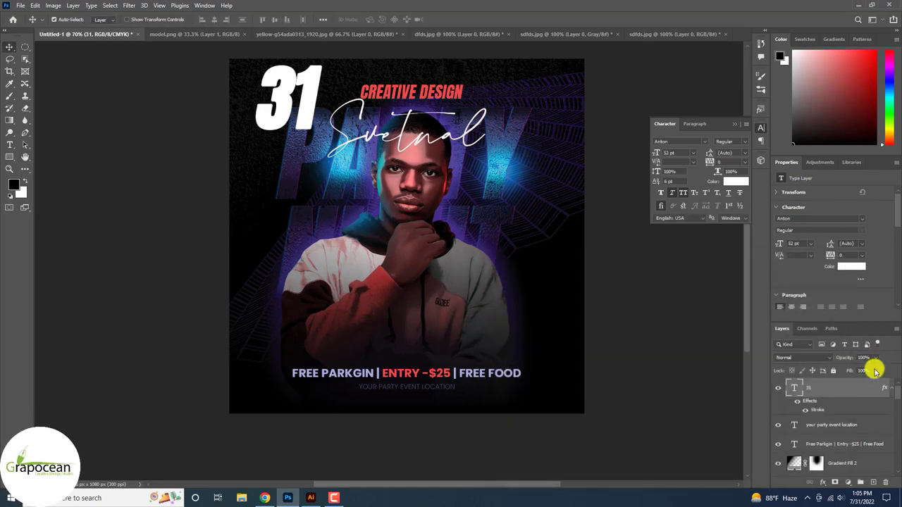
left_click_drag(873, 382, 832, 384)
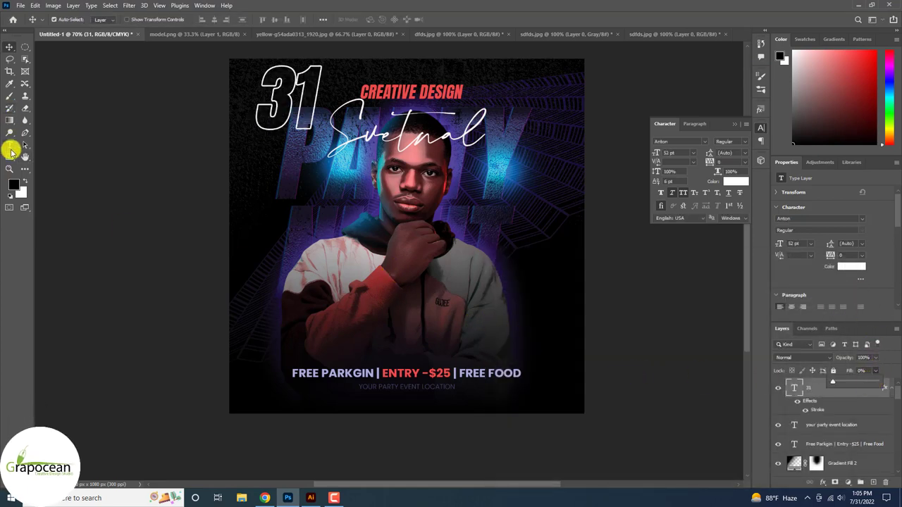
left_click(9, 147)
Step: Add a new 'July' text layer below the 31
left_click(276, 160)
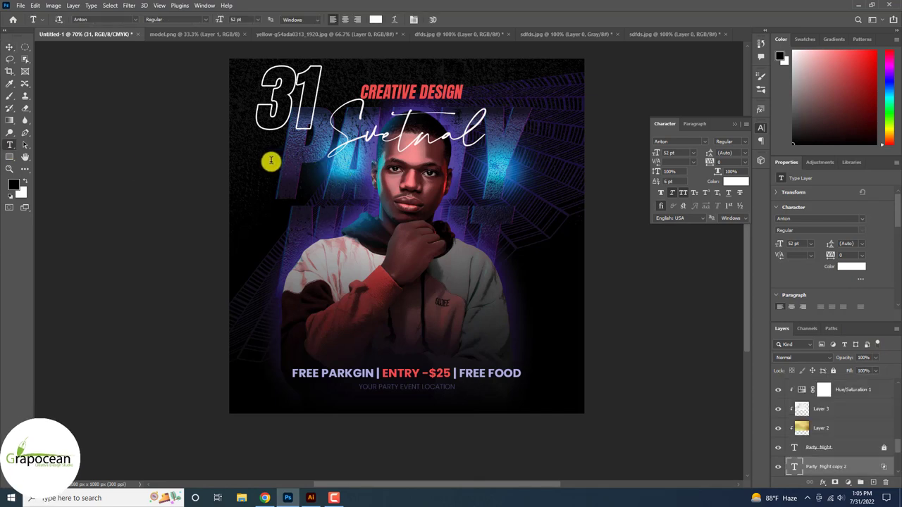
left_click(446, 23)
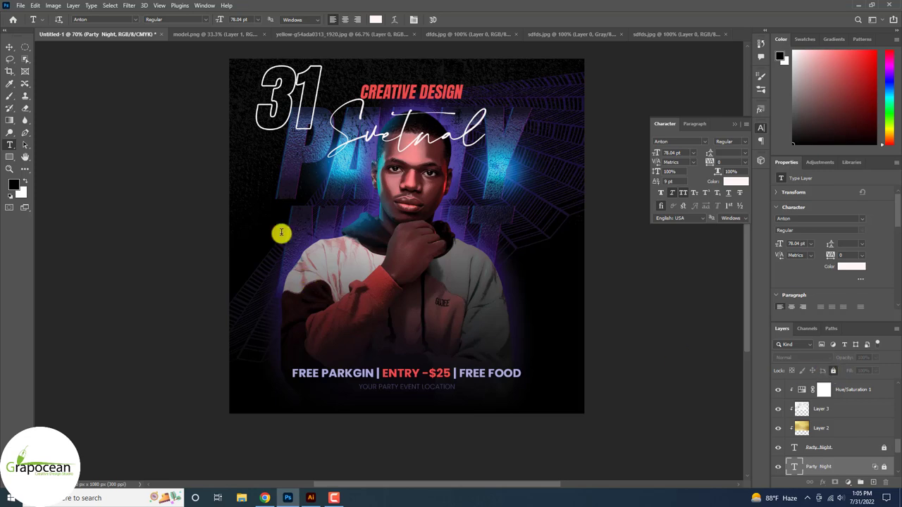
left_click(308, 198)
left_click(437, 185)
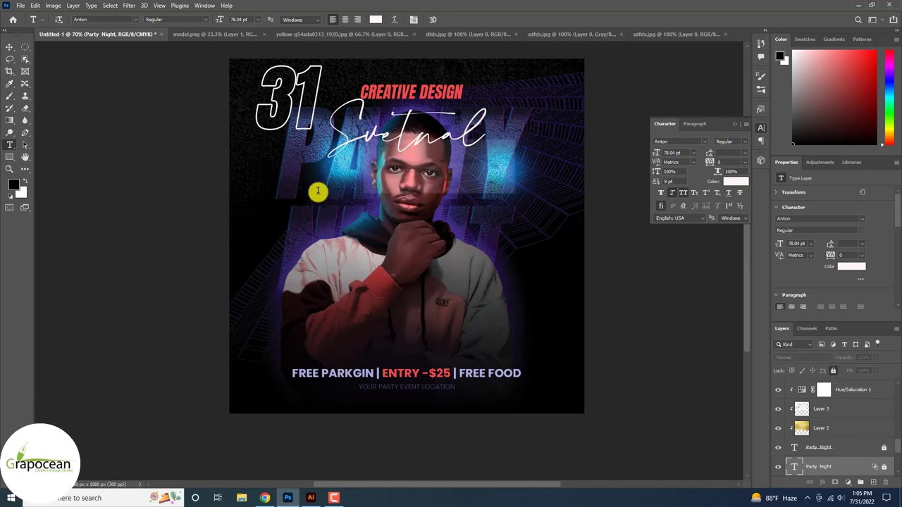
left_click(268, 174)
key("BackSpace")
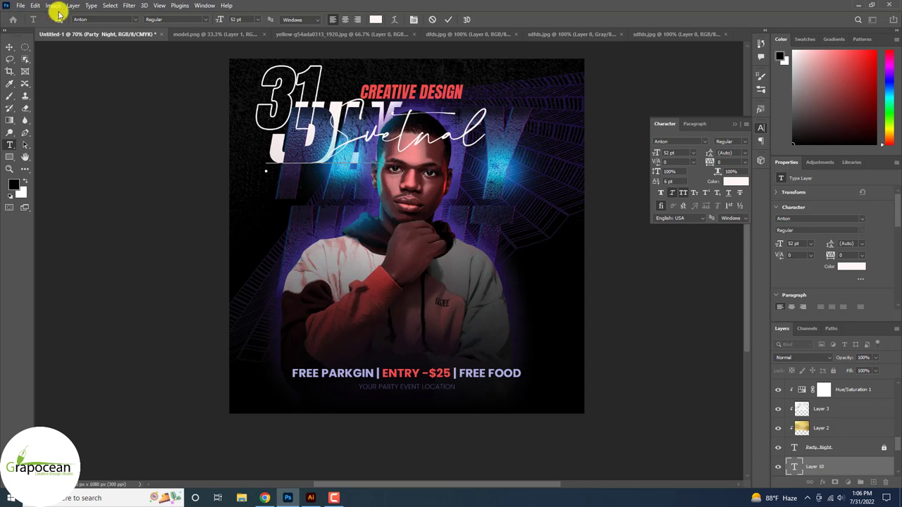
type("July")
left_click(10, 47)
Step: Move the 31 and JULY date block to the poster's lower right
mouse_move(822, 462)
left_mouse_down()
mouse_move(824, 328)
mouse_move(810, 386)
left_mouse_up()
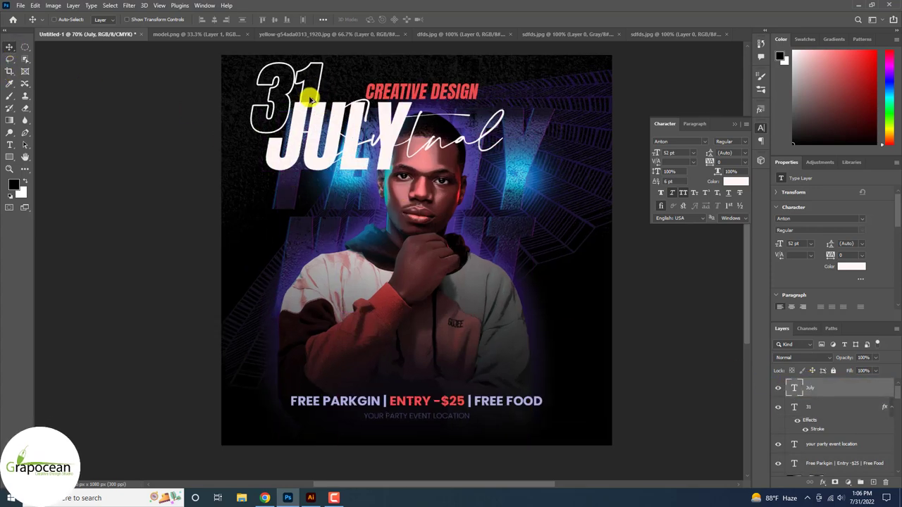
scroll(321, 89, "up", 3)
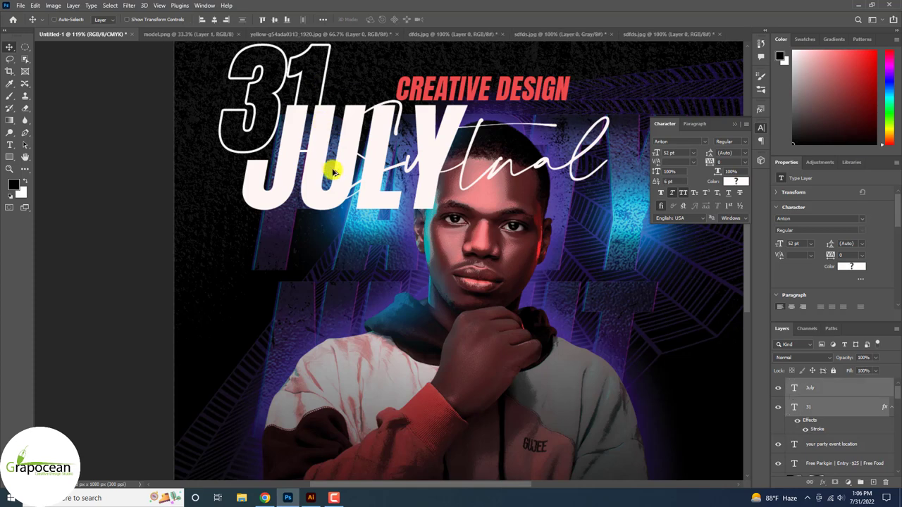
scroll(328, 169, "down", 3)
mouse_move(340, 167)
left_mouse_down()
mouse_move(514, 319)
mouse_move(495, 343)
left_mouse_up()
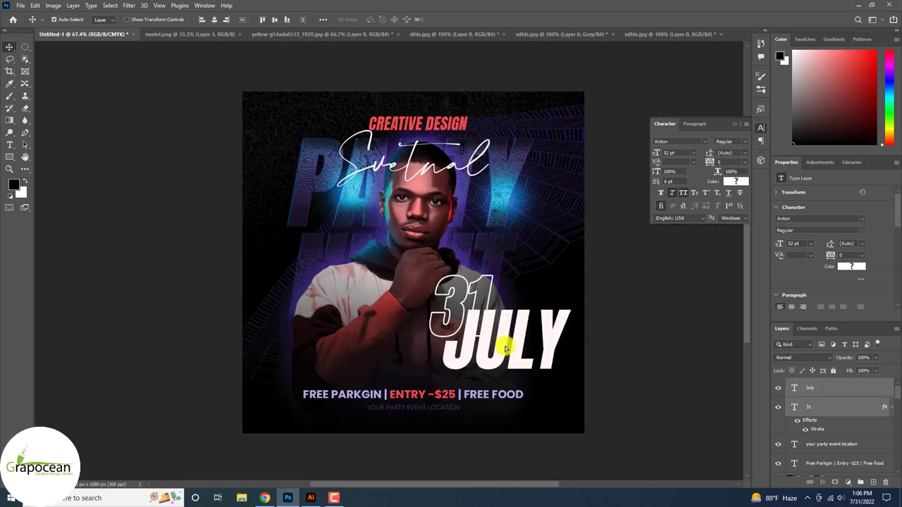
scroll(660, 400, "down", 2)
scroll(522, 367, "up", 1)
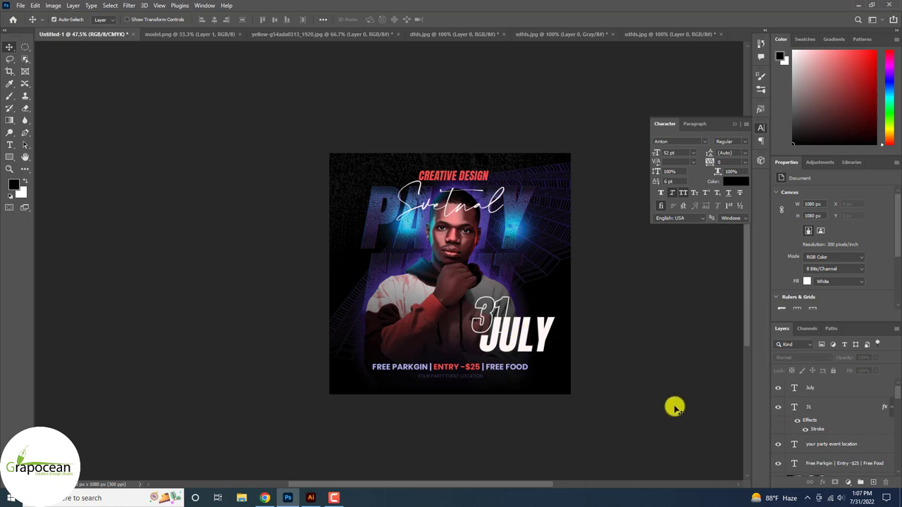
Step: Scale up the 31 and JULY layers together with Free Transform (Ctrl+T)
left_click(832, 406)
left_click(835, 387, "shift")
key("ctrl+t")
mouse_move(509, 367)
left_mouse_down()
mouse_move(486, 328)
mouse_move(445, 328)
mouse_move(510, 351)
mouse_move(463, 334)
mouse_move(528, 374)
mouse_move(465, 348)
left_mouse_up()
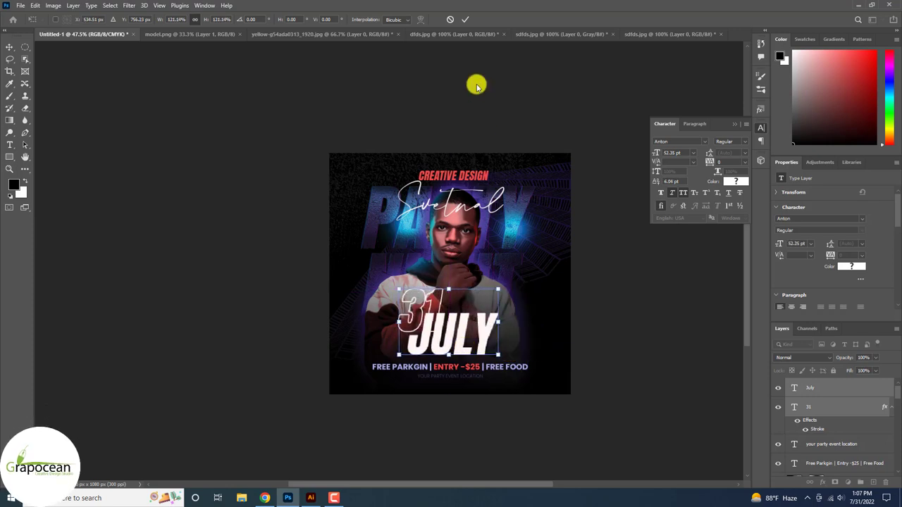
left_click(465, 19)
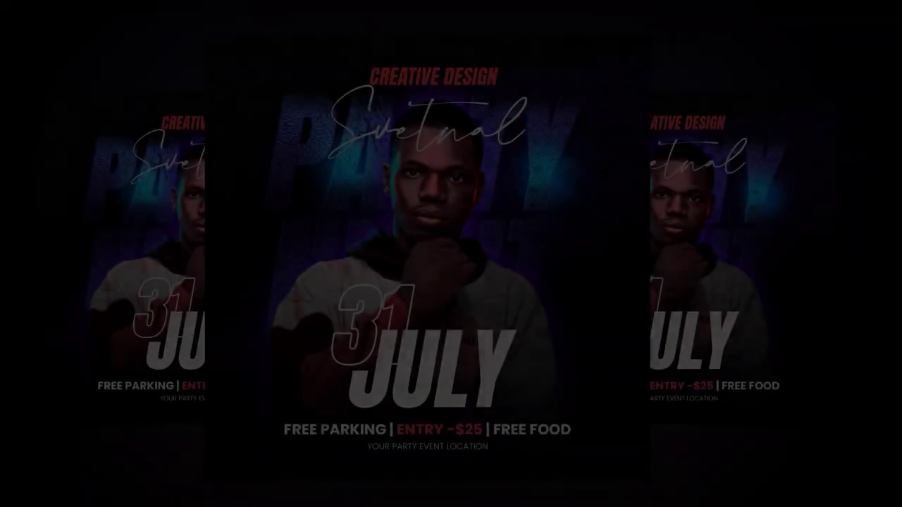